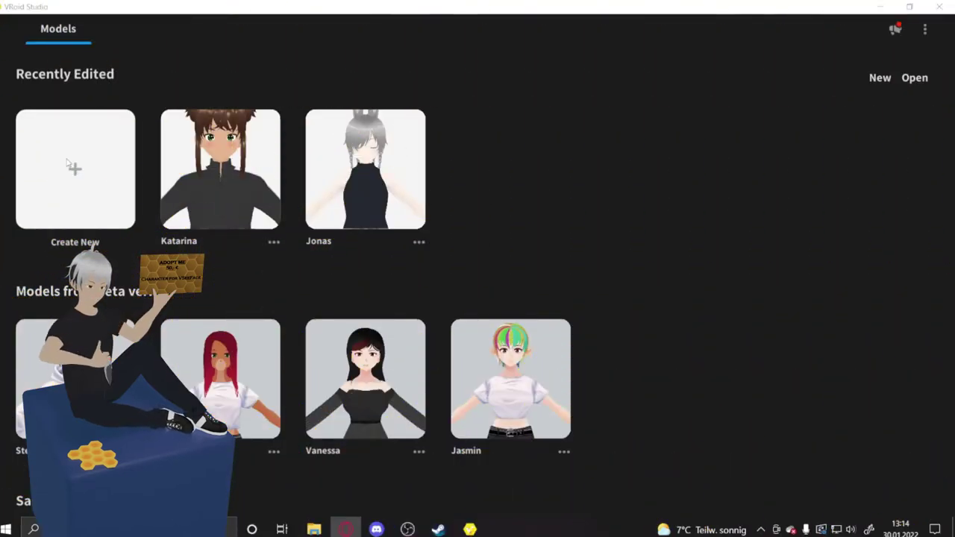
Start a new default model from the Create New card on the Models page
click(67, 163)
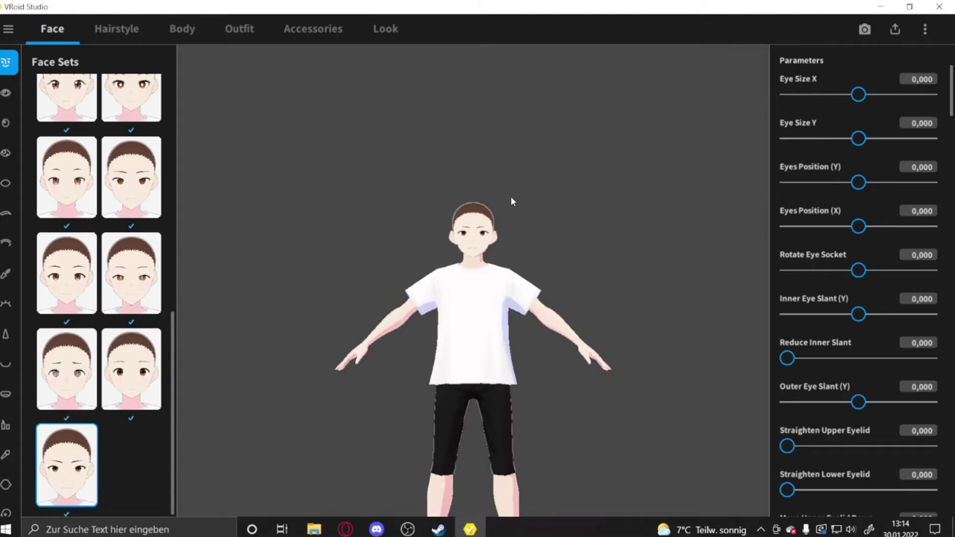
Browse the editor sections and turn the model to a side view to show whole-body options
click(386, 28)
click(313, 28)
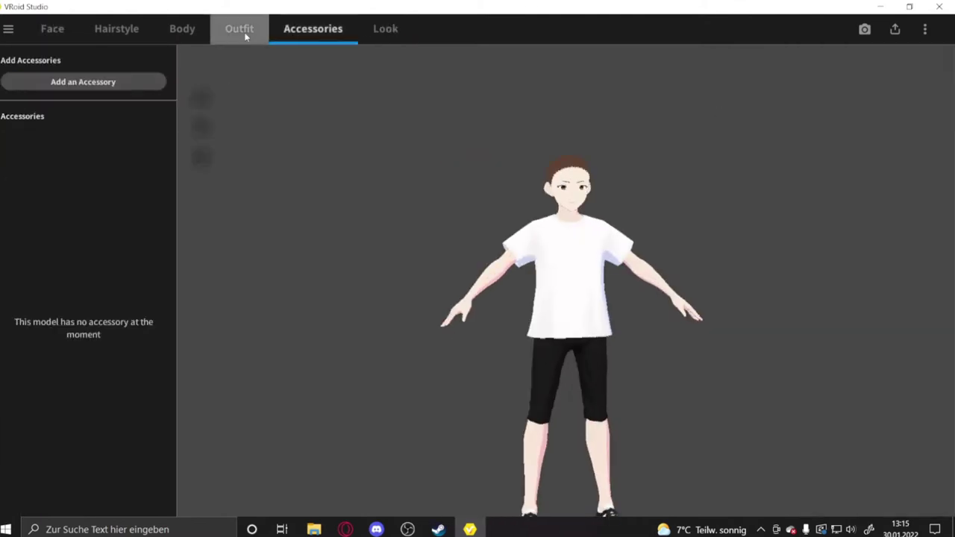
click(52, 29)
click(182, 29)
mouse_move(522, 299)
right_down()
mouse_move(452, 241)
mouse_move(546, 211)
right_up()
click(133, 89)
Dress the model in the black T-shirt from Outfit > Tops
click(240, 29)
click(66, 149)
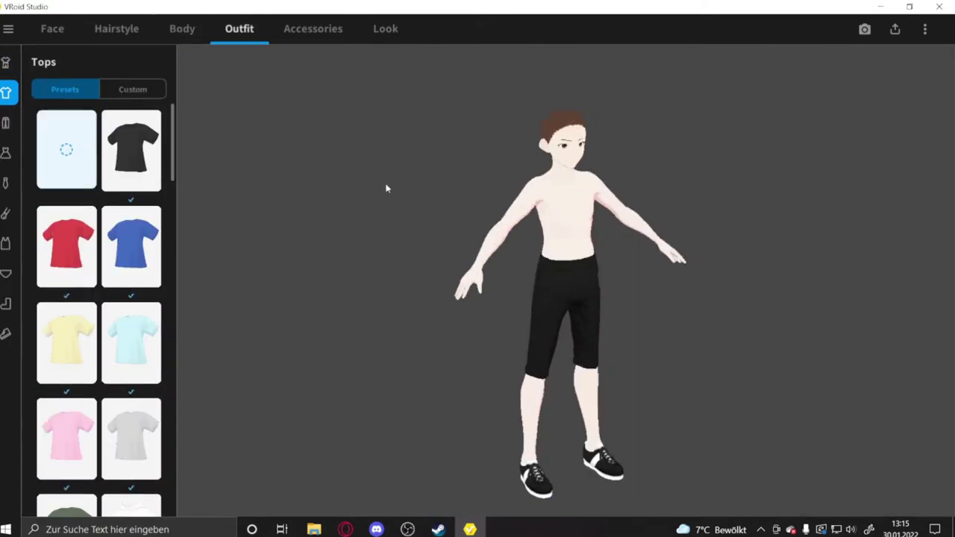
right_drag(387, 188, 387, 305)
click(182, 28)
click(240, 28)
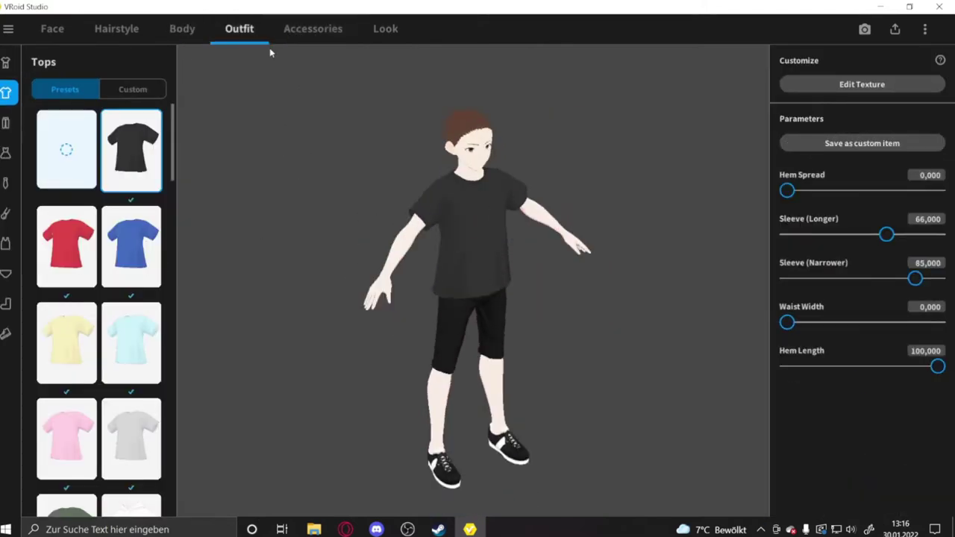
Raise Fem Height, lower Masc Height to -0,070 and set Head Width to 0,078
click(182, 29)
drag(858, 314, 887, 315)
mouse_move(714, 373)
right_down()
mouse_move(618, 298)
mouse_move(587, 162)
right_up()
middle_drag(587, 162, 547, 267)
scroll(924, 394, down, 2)
mouse_move(858, 382)
mouse_down()
mouse_move(929, 383)
mouse_move(858, 383)
mouse_up()
drag(867, 431, 842, 433)
Slim the neck to Thickness -22,555, Width -28,194, soften collarbone, maximise Adam's Apple
scroll(867, 432, down, 1)
scroll(858, 424, down, 2)
scroll(867, 405, down, 1)
drag(857, 478, 832, 477)
scroll(833, 478, down, 1)
mouse_move(788, 458)
mouse_down()
mouse_move(878, 458)
mouse_move(788, 458)
mouse_up()
mouse_move(522, 328)
right_down()
mouse_move(475, 315)
mouse_move(565, 344)
right_up()
Reshape the chest with the Chest sliders
mouse_move(788, 502)
mouse_down()
mouse_move(878, 502)
mouse_move(867, 502)
mouse_up()
scroll(867, 447, down, 2)
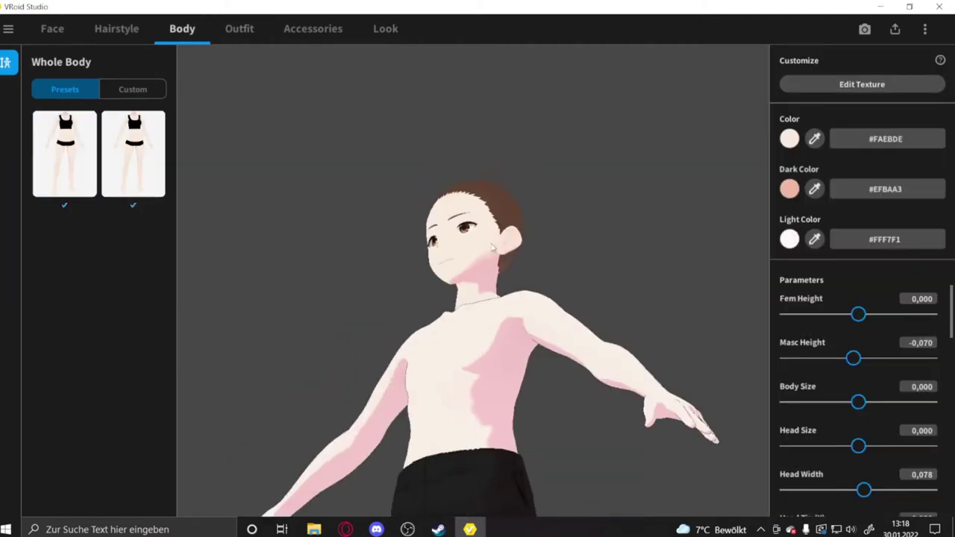
mouse_move(875, 484)
mouse_down()
mouse_move(863, 484)
mouse_move(847, 457)
mouse_up()
scroll(866, 477, down, 2)
scroll(864, 462, down, 1)
Set Hand Size -0,134, Torso Length 0,211, Waist Width -0,451 and lengthen the legs
drag(858, 502, 847, 502)
scroll(858, 447, down, 2)
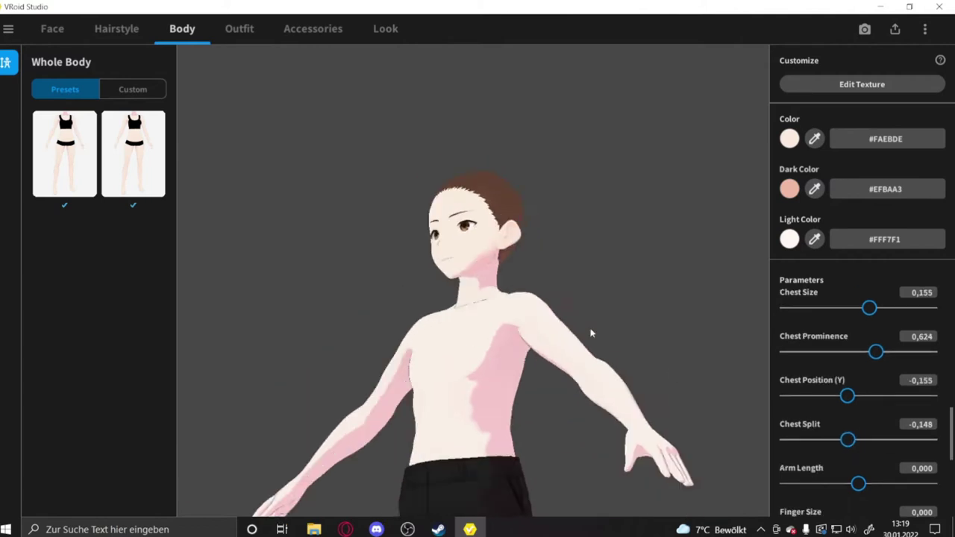
scroll(851, 432, down, 2)
mouse_move(858, 389)
mouse_down()
mouse_move(848, 411)
mouse_move(870, 426)
mouse_up()
scroll(854, 388, down, 2)
scroll(857, 425, down, 1)
scroll(865, 418, down, 1)
drag(858, 437, 826, 411)
drag(858, 455, 868, 455)
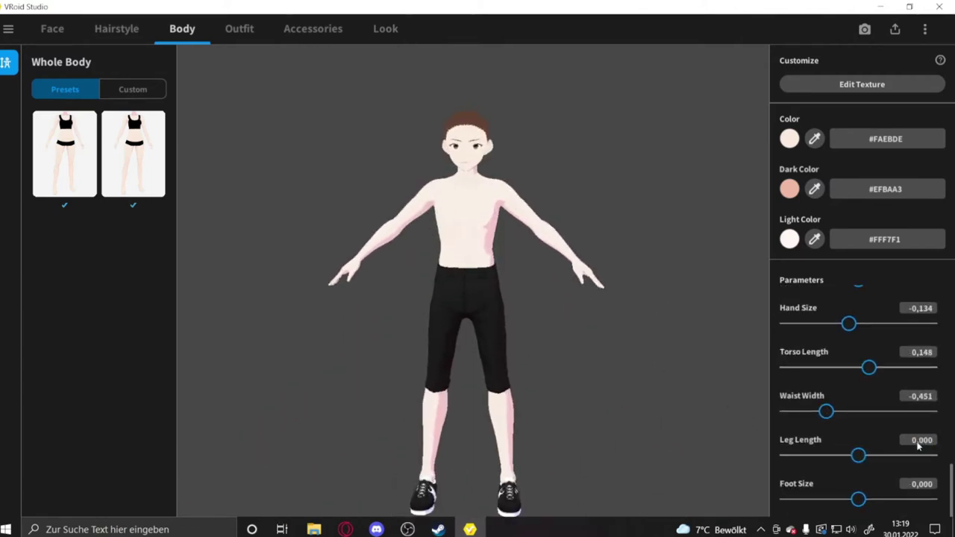
Change the skin colour to the darker tone #B9997F
scroll(863, 330, up, 2)
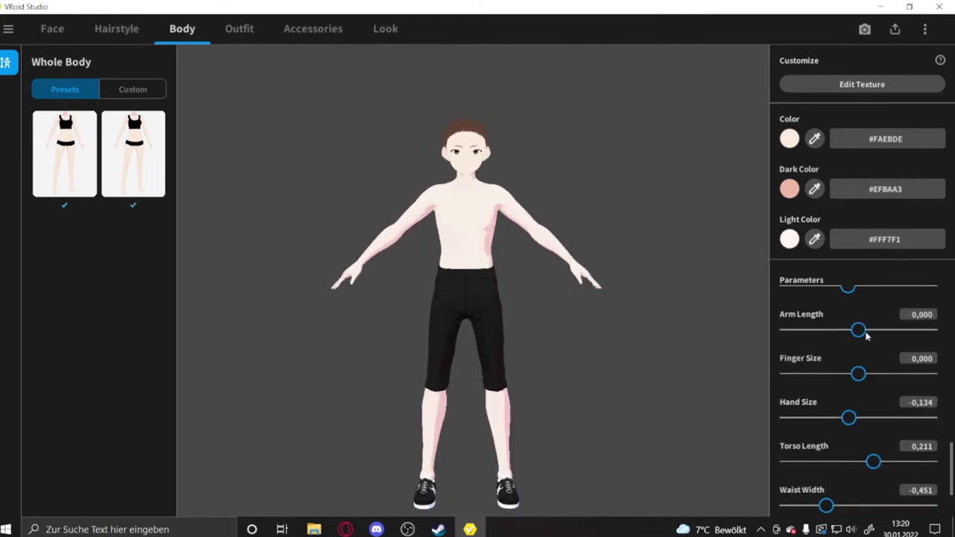
click(789, 138)
click(725, 238)
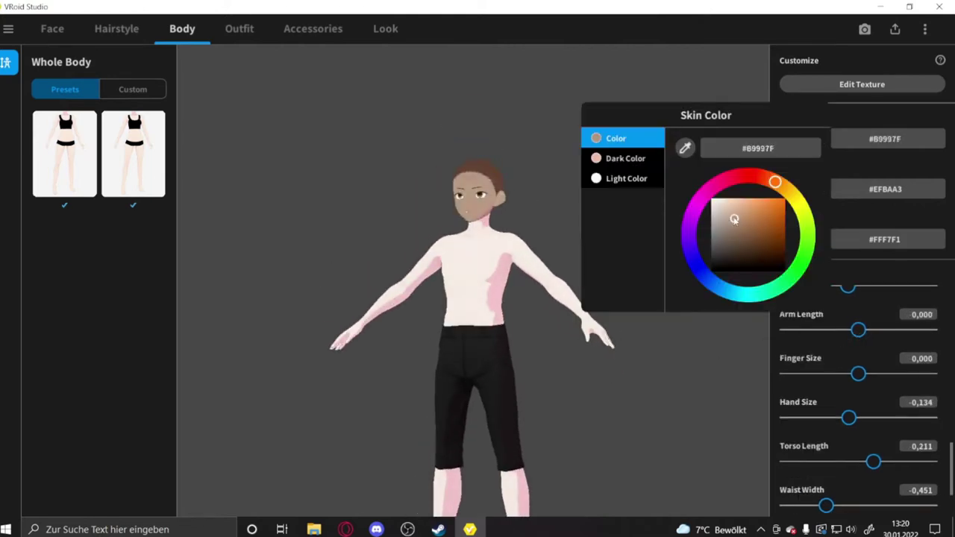
Change the base skin colour to a lighter brown, #D3B0A1
scroll(478, 298, up, 2)
click(884, 139)
click(726, 217)
scroll(858, 336, up, 3)
click(789, 139)
click(736, 100)
Paste #7C645A as the Dark Color and #D3B0A1 as the Light Color, then check the model
click(789, 189)
click(761, 196)
key(ctrl+v)
key(Return)
click(789, 238)
click(776, 247)
text(#D3B0A1)
key(Return)
mouse_move(565, 271)
mouse_down()
mouse_move(637, 247)
mouse_move(595, 260)
mouse_up()
scroll(553, 243, down, 3)
mouse_move(377, 239)
mouse_down()
mouse_move(553, 243)
mouse_move(514, 231)
mouse_up()
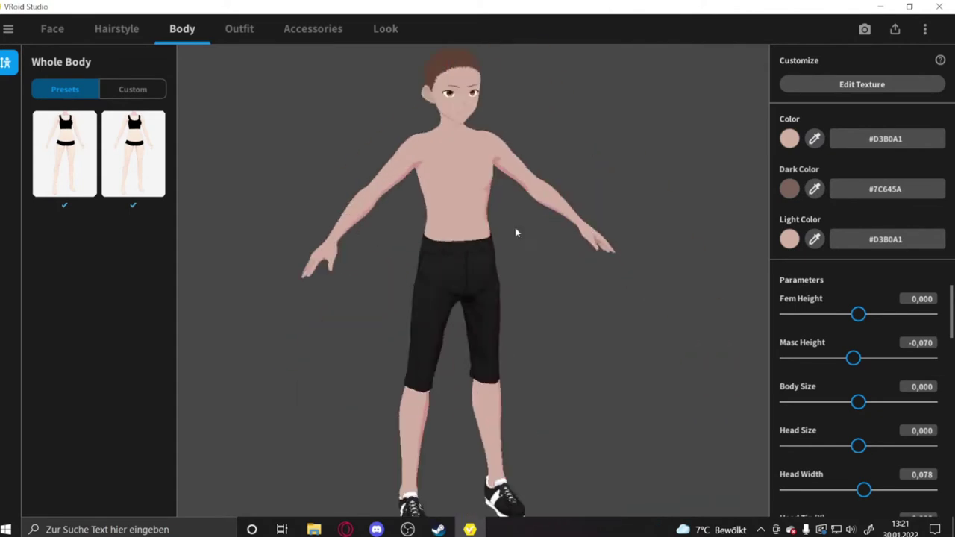
Make the ears normal using the Ear Tip, Ear Prominence and Rounder Ears sliders
click(53, 28)
scroll(827, 305, down, 2)
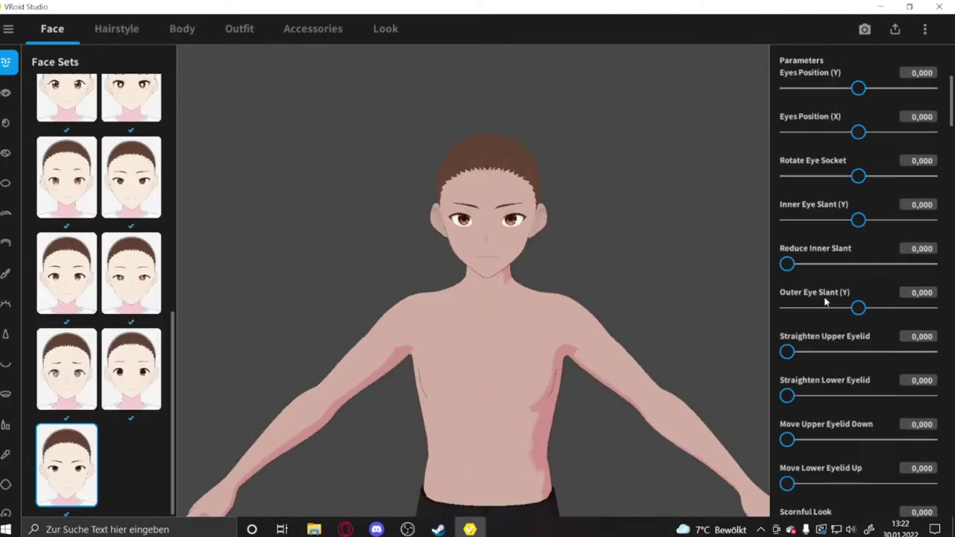
scroll(827, 305, down, 10)
click(5, 468)
click(5, 439)
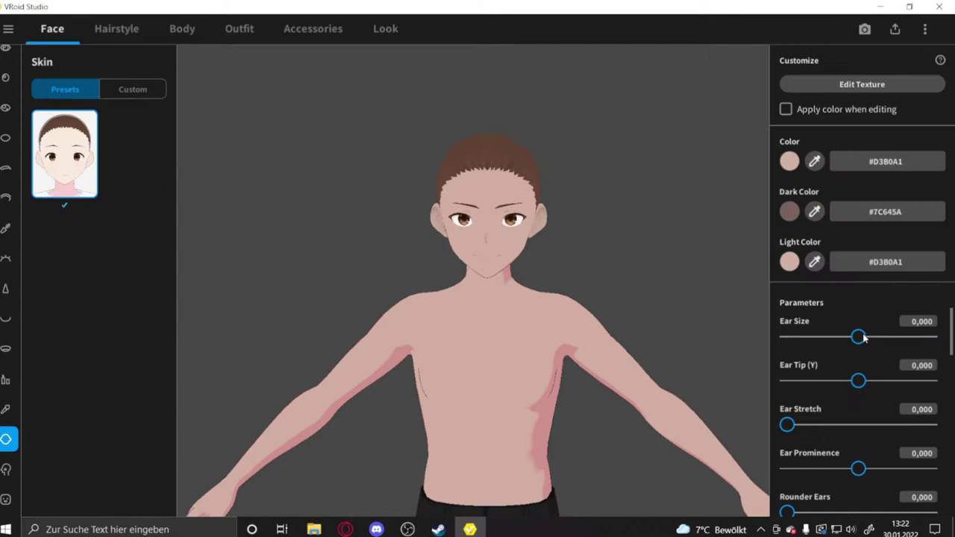
scroll(793, 363, down, 1)
mouse_move(918, 379)
mouse_down()
mouse_move(858, 380)
mouse_move(887, 406)
mouse_up()
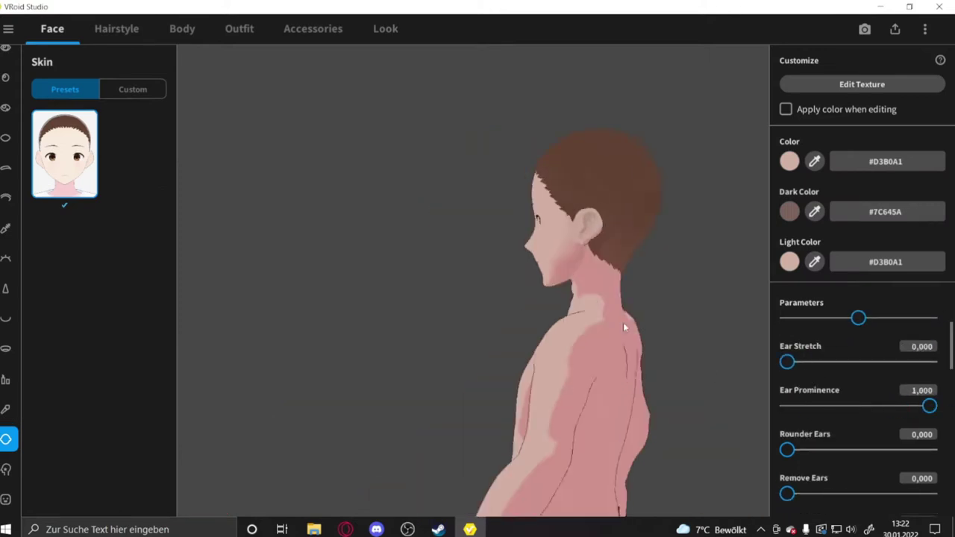
scroll(838, 445, down, 1)
drag(787, 449, 903, 443)
Push the jaw forward to Jaw Position (Y) 0,641 and round the chin
scroll(838, 445, down, 1)
mouse_move(858, 483)
mouse_down()
mouse_move(930, 483)
mouse_move(858, 483)
mouse_up()
scroll(858, 484, down, 1)
mouse_move(787, 438)
mouse_down()
mouse_move(929, 438)
mouse_move(787, 437)
mouse_up()
mouse_move(787, 481)
mouse_down()
mouse_move(817, 481)
mouse_move(816, 463)
mouse_move(873, 476)
mouse_move(880, 487)
mouse_move(805, 487)
mouse_move(852, 473)
mouse_up()
Set Chin Tip Position (Z) -0,726 and Chin Width -0,085, and reset Jaw Angle to zero
scroll(927, 381, down, 1)
scroll(816, 463, down, 1)
scroll(873, 475, down, 1)
scroll(806, 477, down, 1)
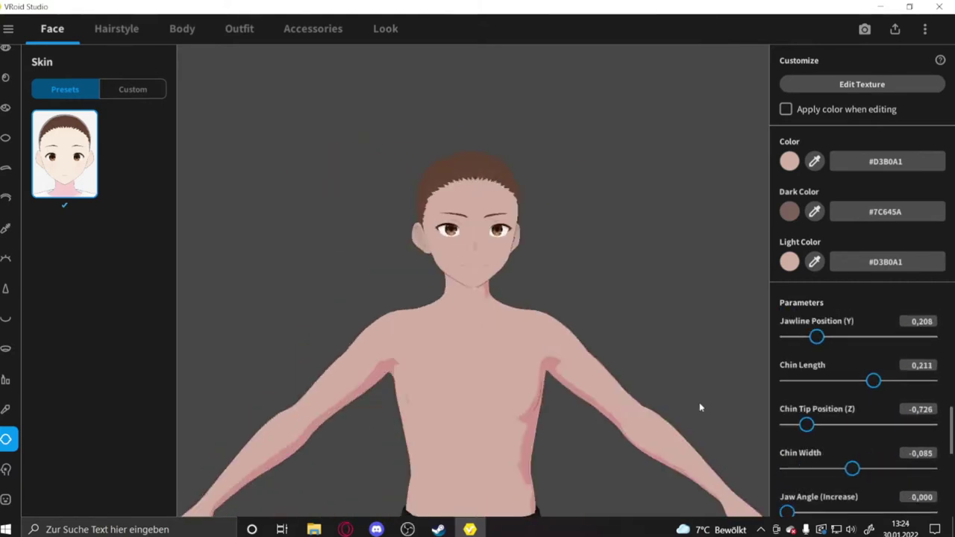
scroll(791, 466, down, 1)
drag(918, 417, 720, 457)
drag(805, 463, 802, 463)
scroll(809, 459, down, 1)
scroll(824, 448, down, 1)
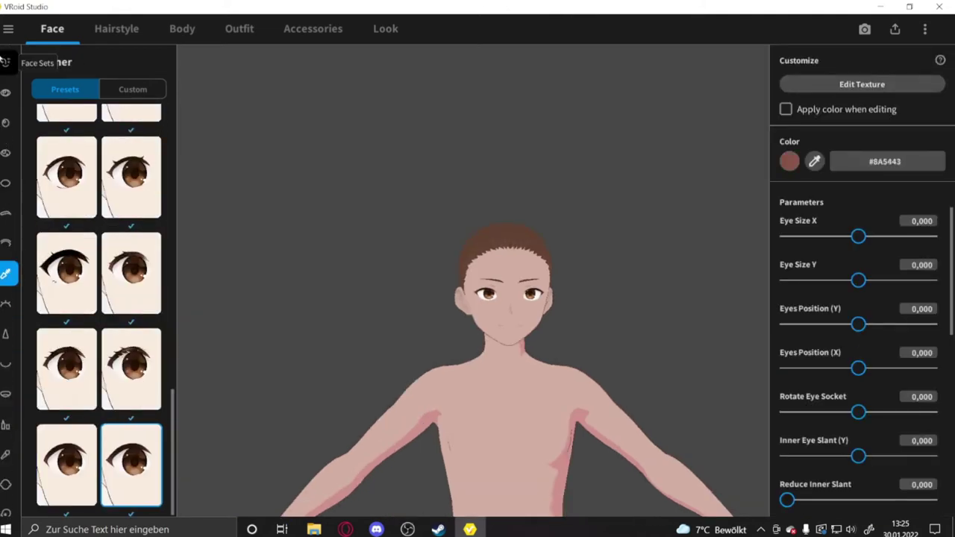
Push the mouth forward with Mouth (Z) and narrow the head to Head Width -0,458
scroll(799, 379, down, 3)
scroll(816, 393, down, 6)
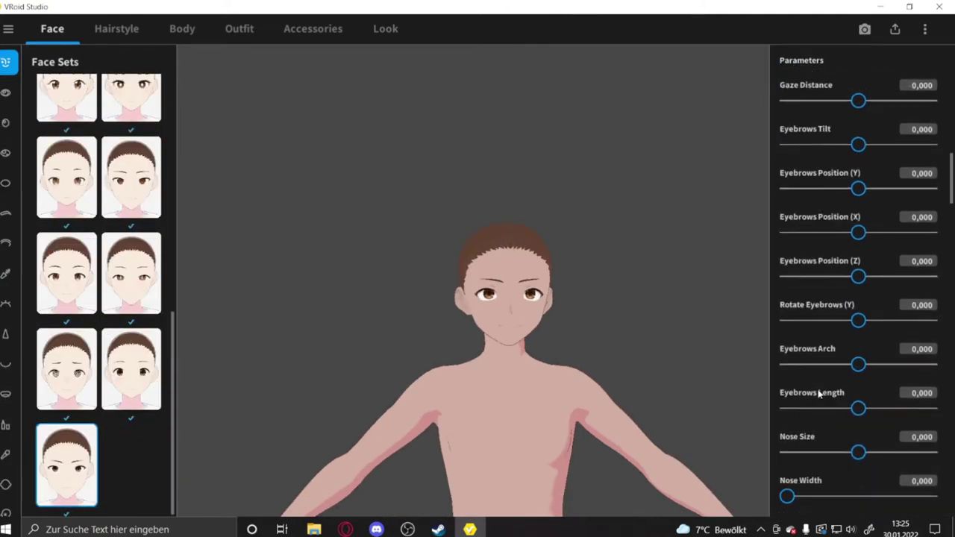
scroll(816, 393, down, 6)
scroll(821, 396, down, 1)
drag(817, 397, 902, 405)
scroll(851, 438, down, 5)
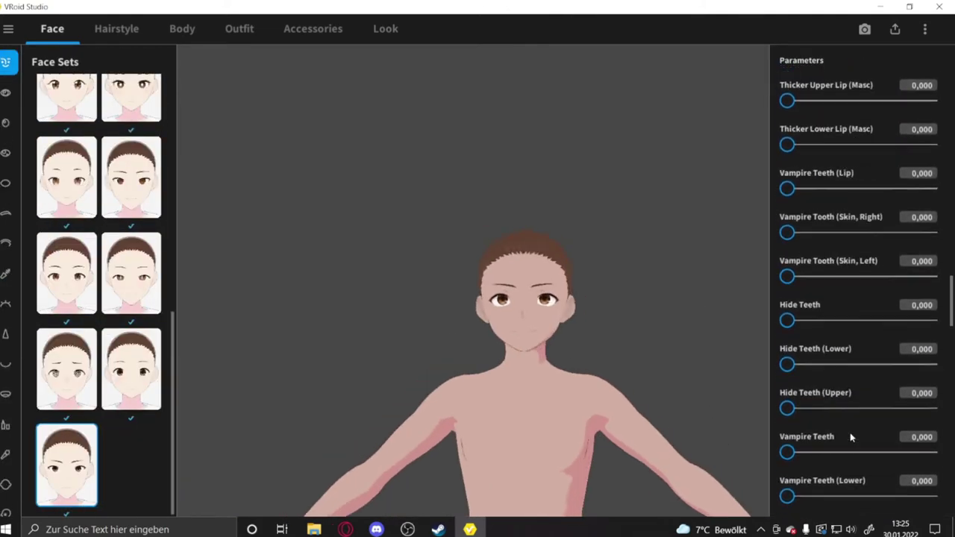
scroll(849, 435, down, 5)
scroll(849, 436, down, 5)
scroll(848, 436, down, 3)
scroll(802, 371, up, 3)
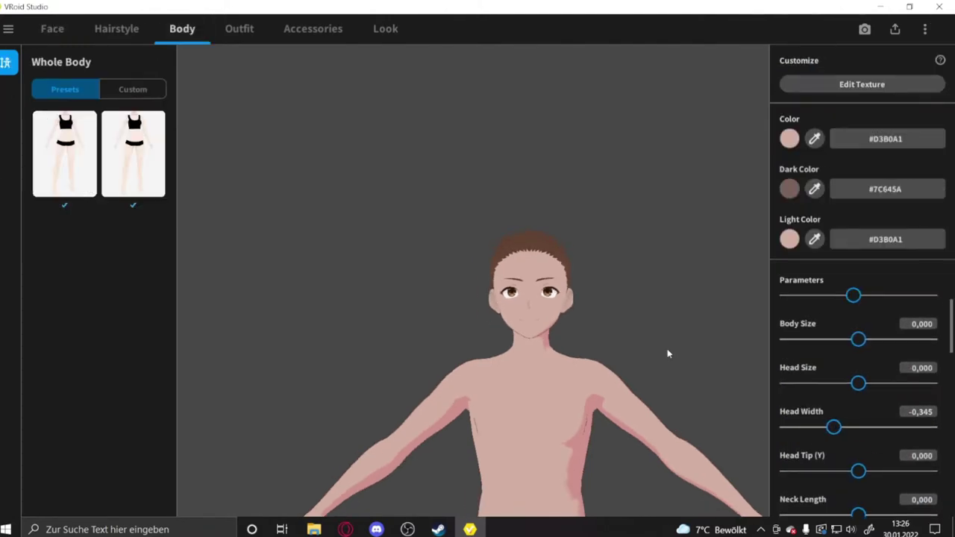
scroll(604, 338, down, 4)
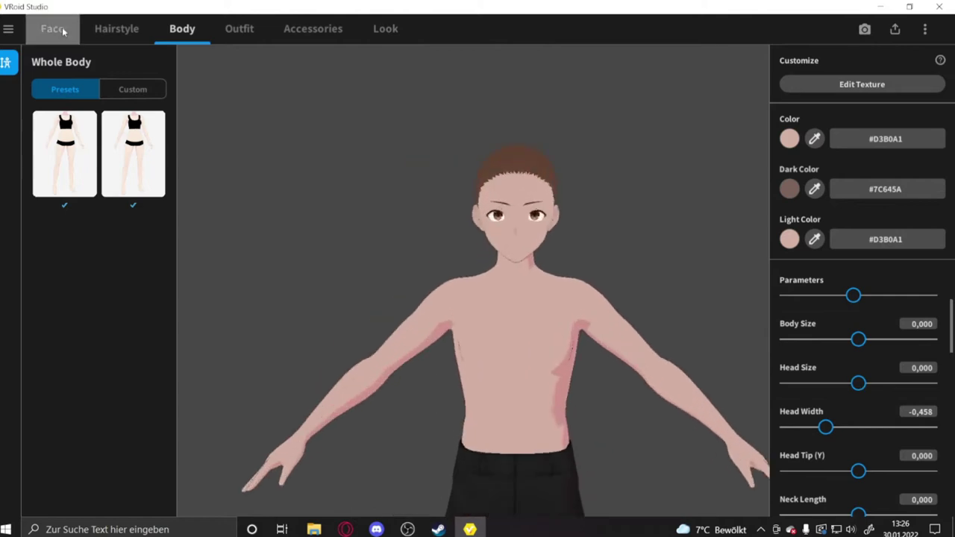
click(52, 29)
click(5, 92)
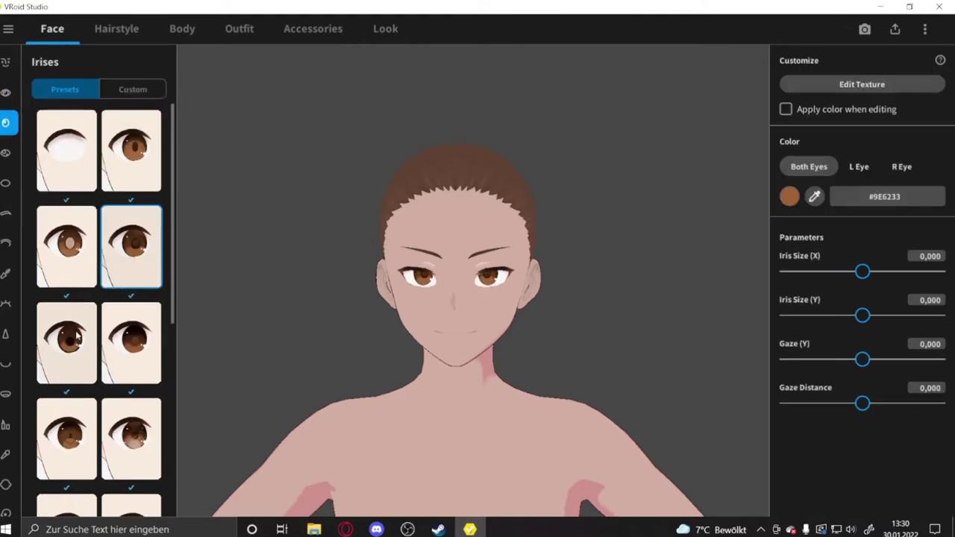
Apply a new iris preset coloured #4E4946, with Iris Size -0,467/-0,493 and lowered gaze
scroll(77, 338, down, 1)
click(66, 364)
scroll(355, 333, up, 2)
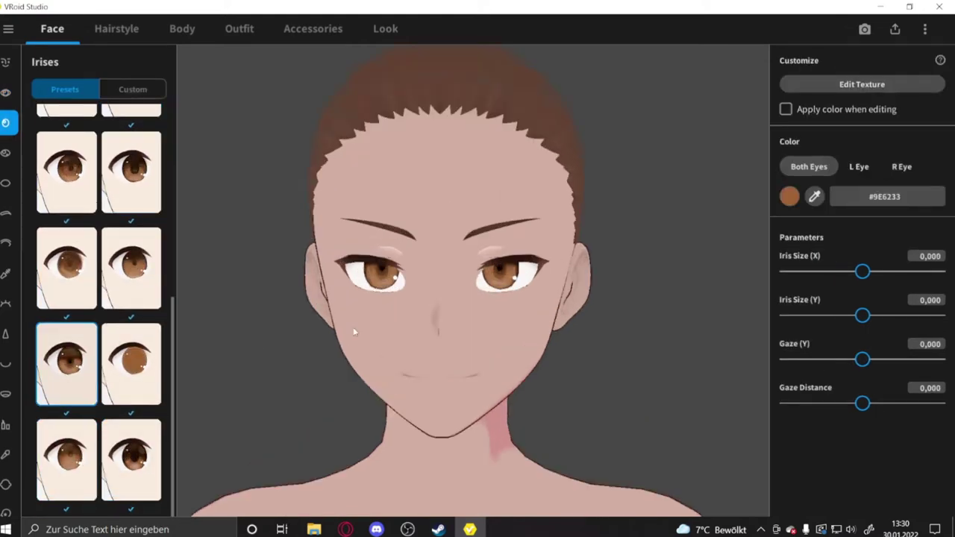
scroll(111, 172, up, 1)
click(790, 196)
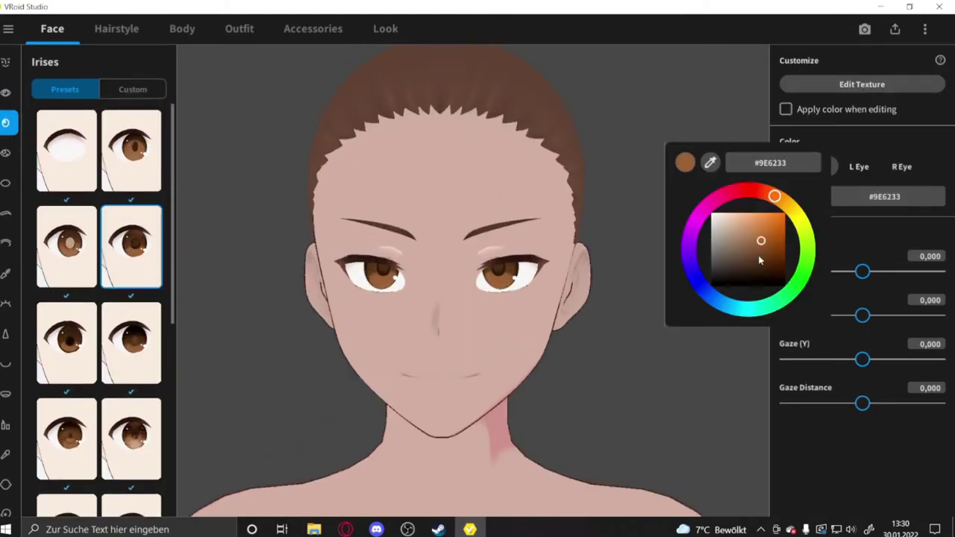
scroll(67, 343, down, 2)
scroll(138, 211, up, 2)
click(789, 196)
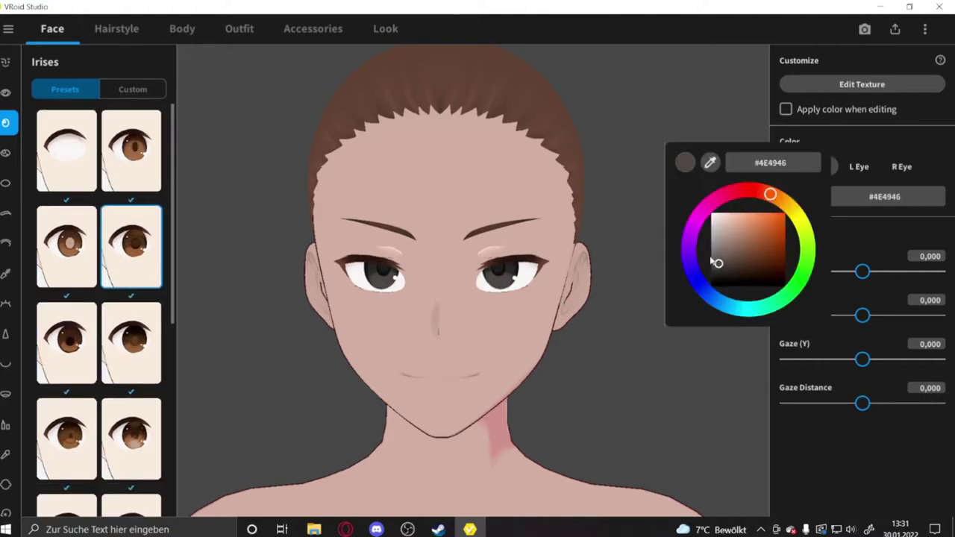
click(127, 200)
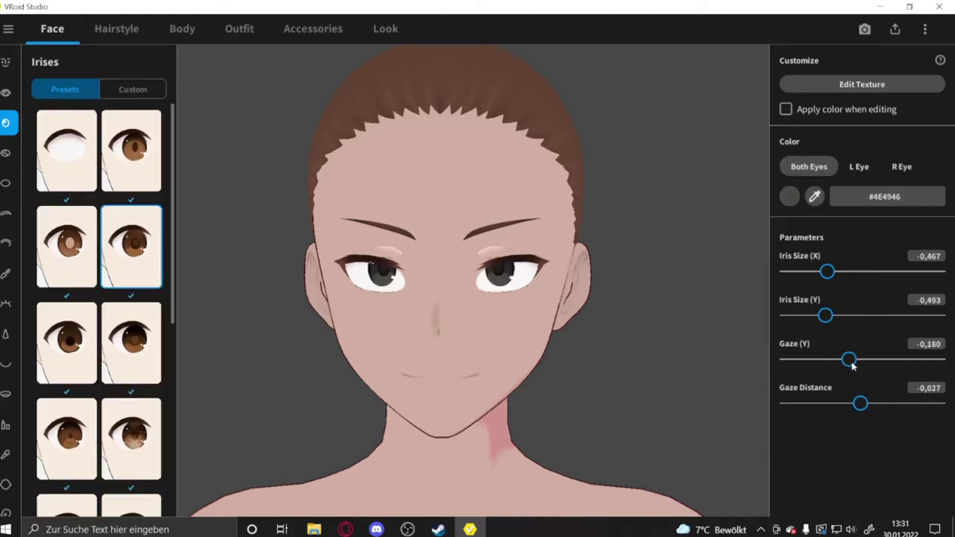
Apply a different eye-highlight preset
click(6, 153)
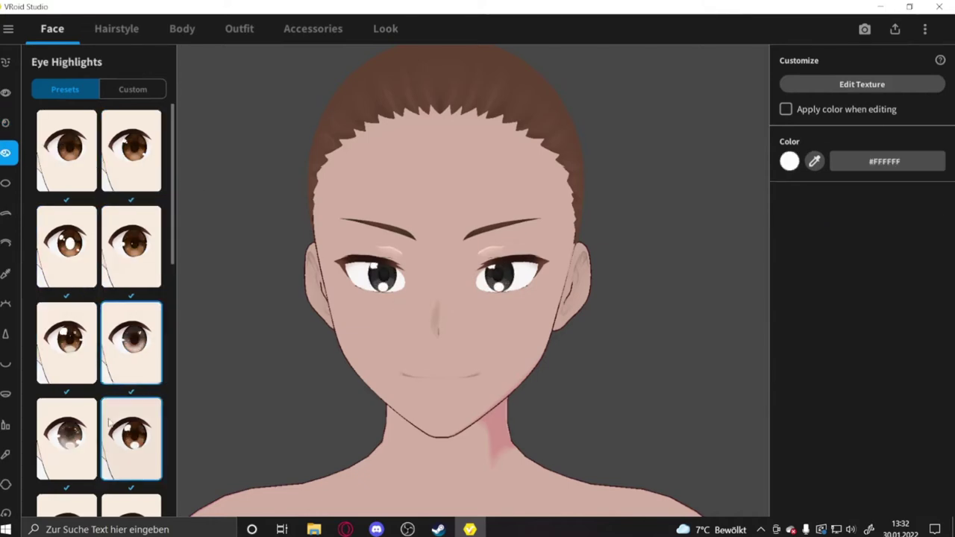
scroll(109, 422, down, 2)
scroll(112, 410, down, 2)
scroll(120, 395, down, 2)
scroll(127, 380, down, 2)
scroll(132, 403, down, 2)
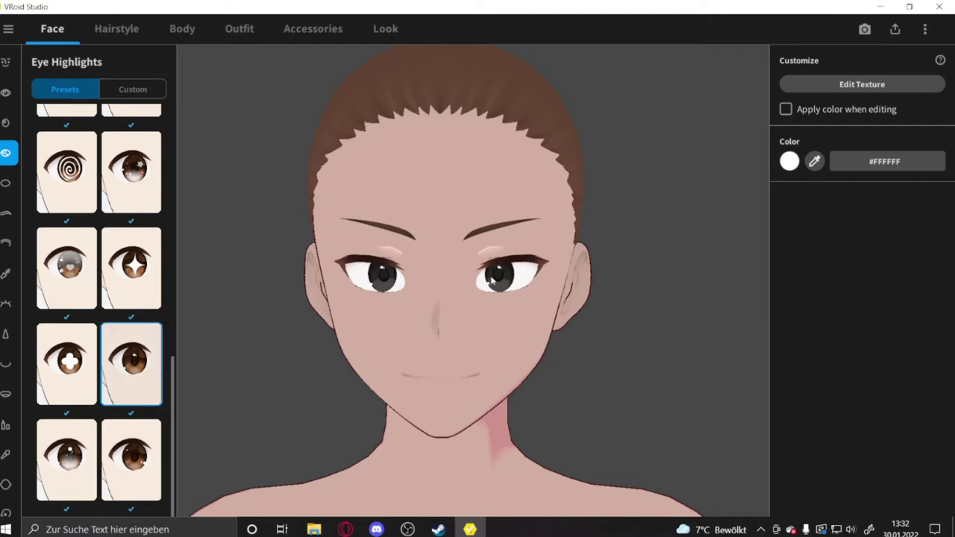
click(6, 182)
Tint the scleras #A49894 and try several eyebrow presets
click(788, 161)
click(718, 223)
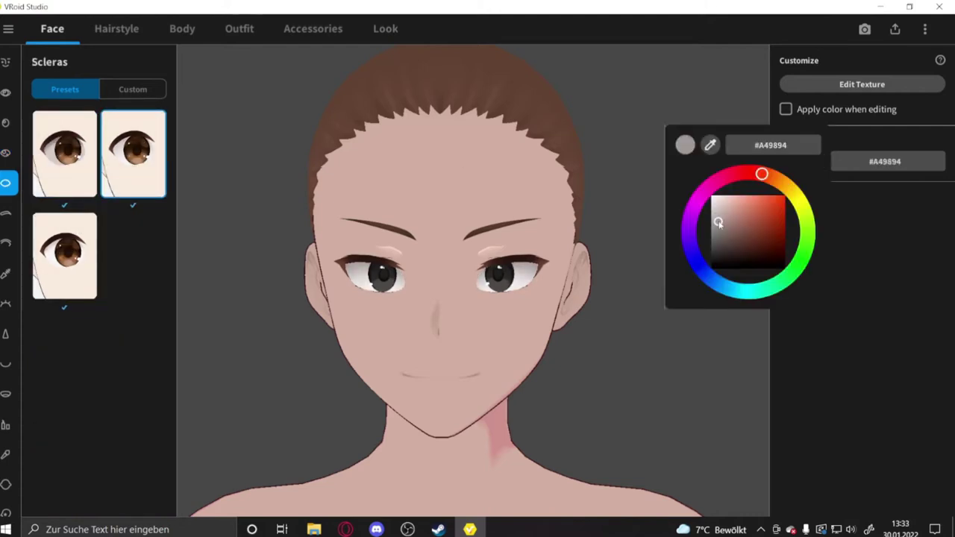
click(6, 212)
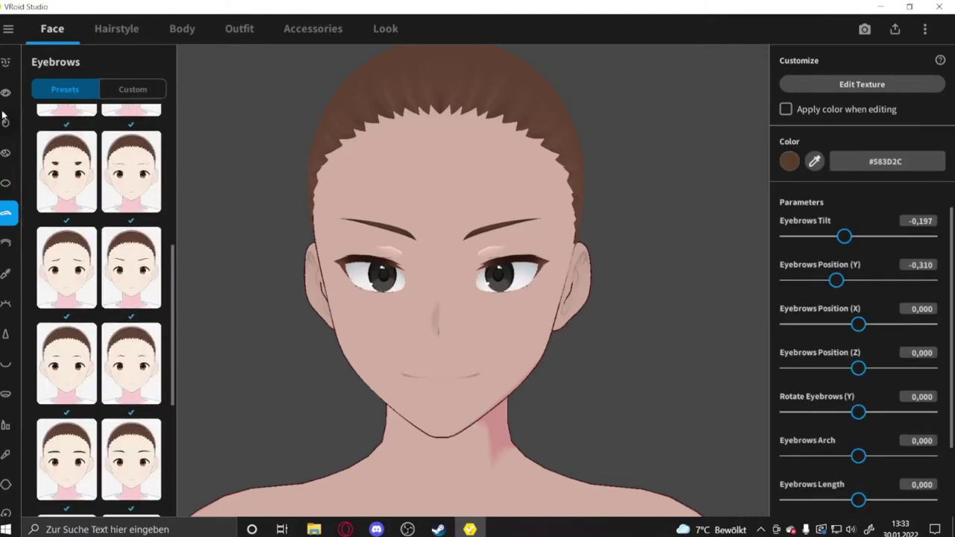
click(130, 291)
click(119, 200)
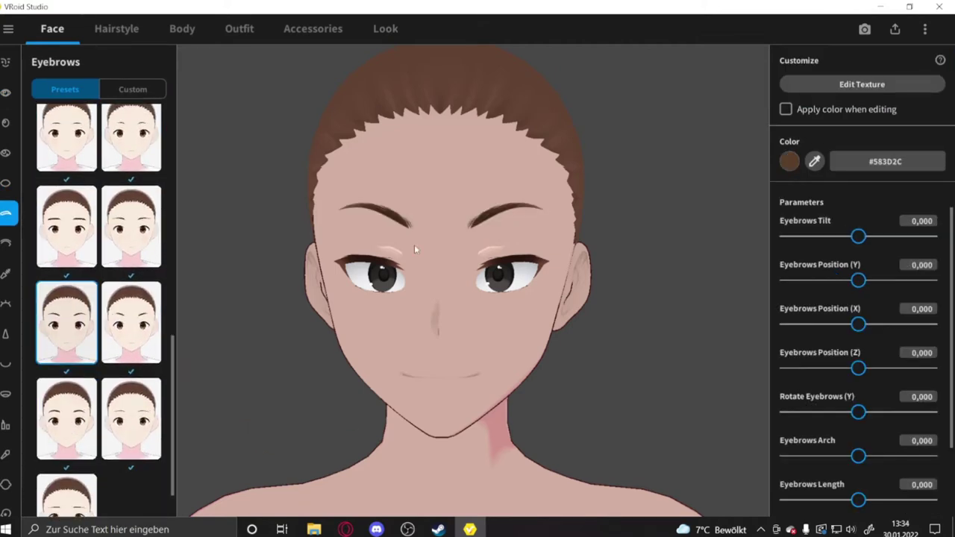
click(97, 410)
scroll(117, 349, down, 2)
click(132, 161)
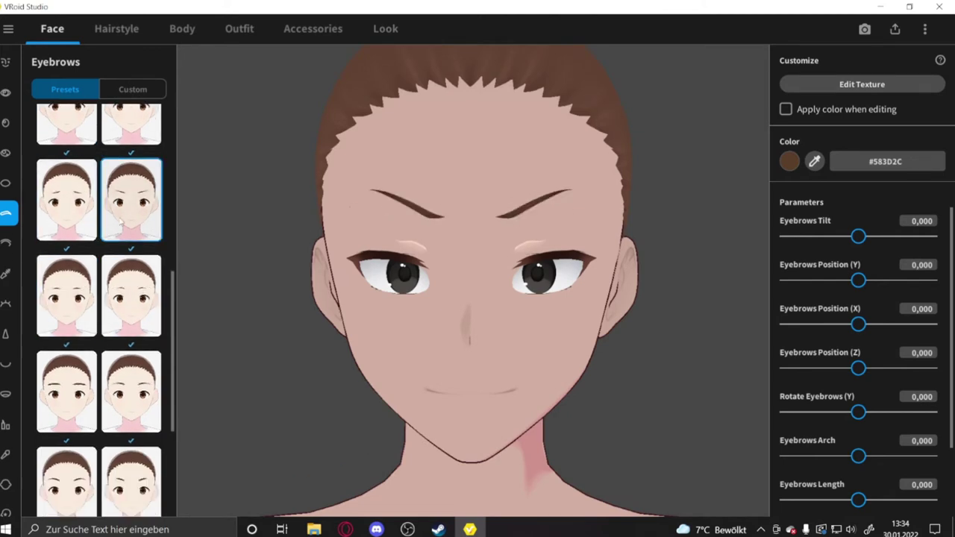
click(64, 160)
scroll(97, 223, up, 1)
scroll(410, 239, down, 3)
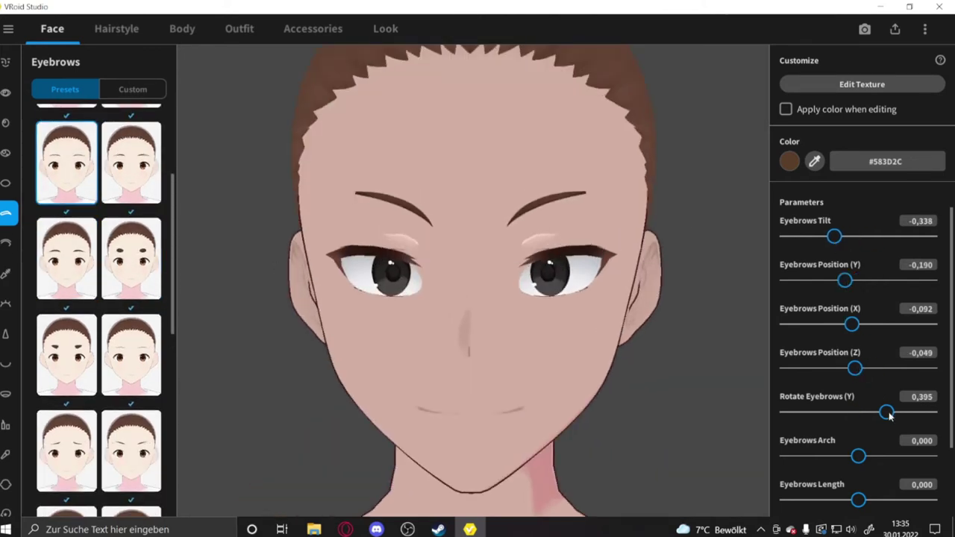
Set eyebrow Tilt -0.226, Position Z -0.134 and Length -0.085
mouse_move(874, 369)
mouse_down()
mouse_move(900, 369)
mouse_move(848, 369)
mouse_up()
click(937, 500)
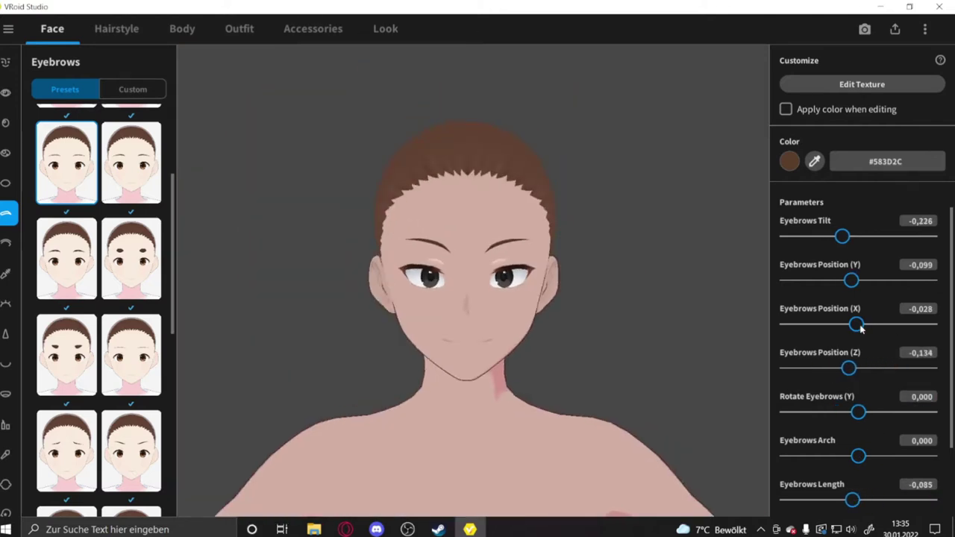
scroll(858, 373, down, 1)
scroll(854, 463, down, 1)
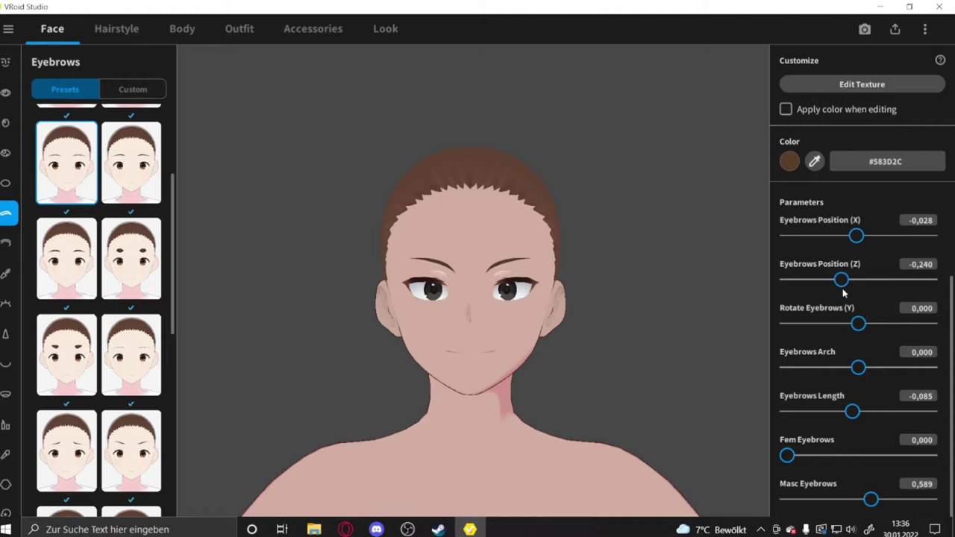
scroll(858, 299, up, 1)
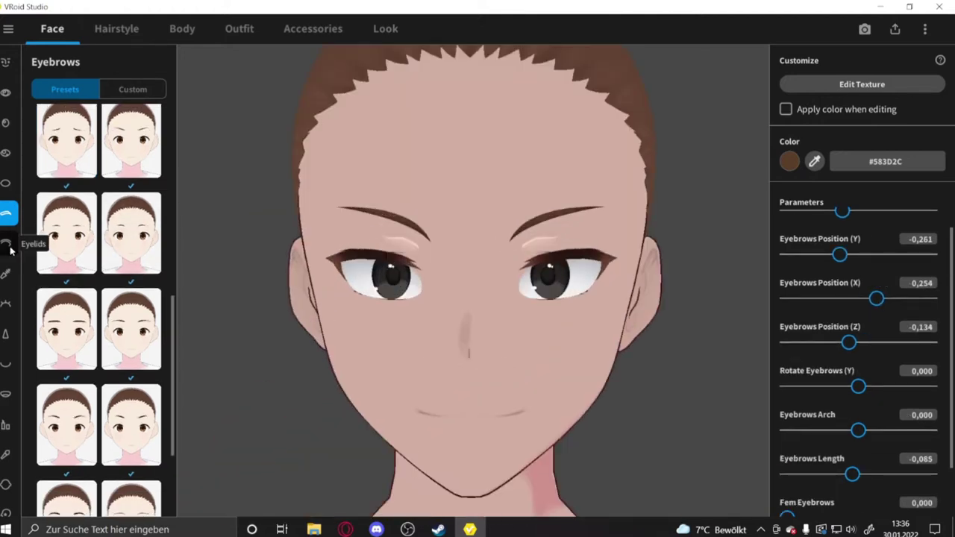
Recolour the eyelids to the skin tones and view the custom eyeliner items
click(6, 242)
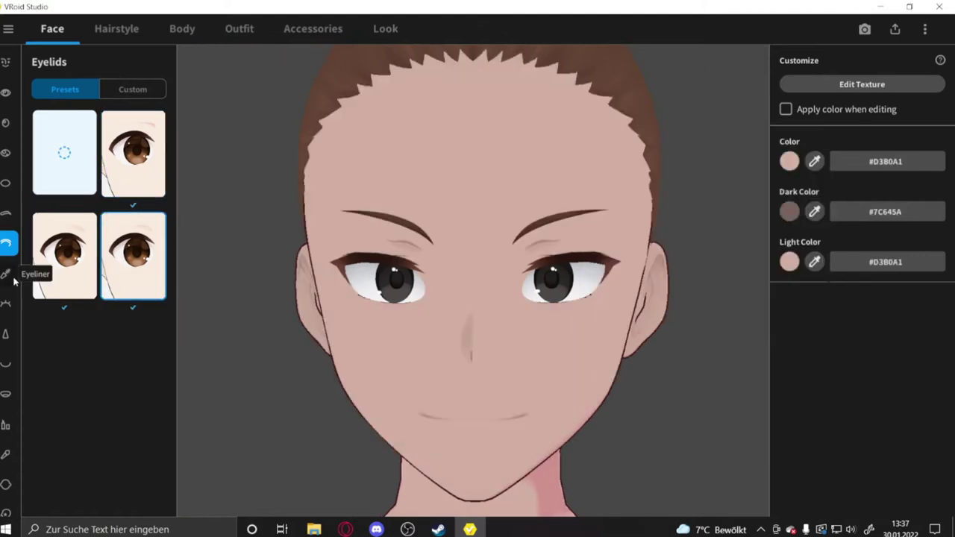
click(6, 273)
click(152, 93)
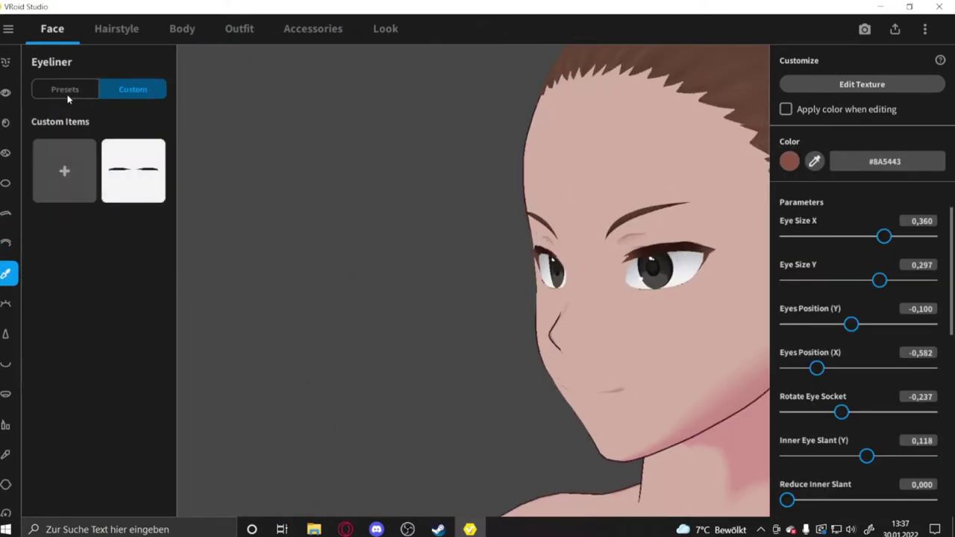
click(67, 93)
Open the eyeliner texture and erase part of the eyeliner's end
click(825, 88)
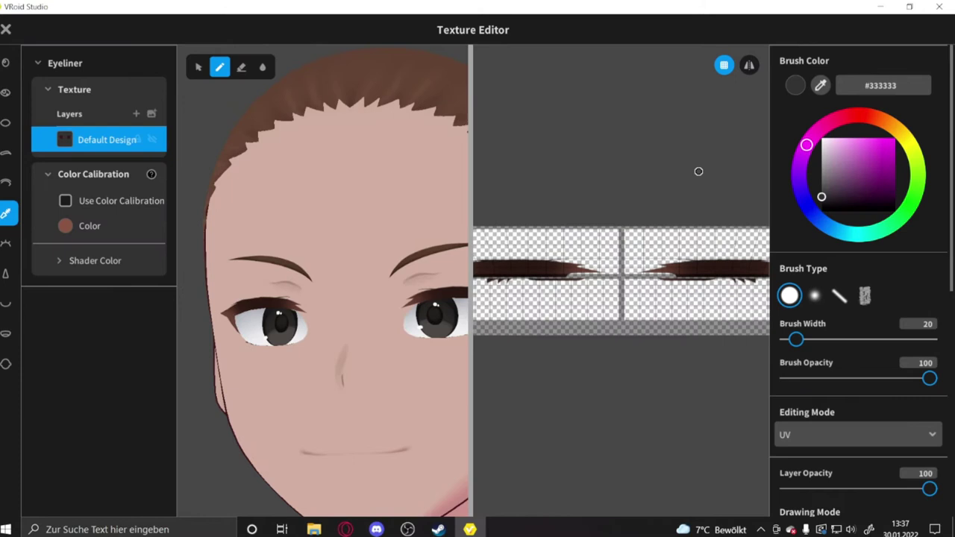
scroll(895, 373, down, 2)
scroll(825, 458, up, 2)
scroll(825, 458, down, 1)
key(e)
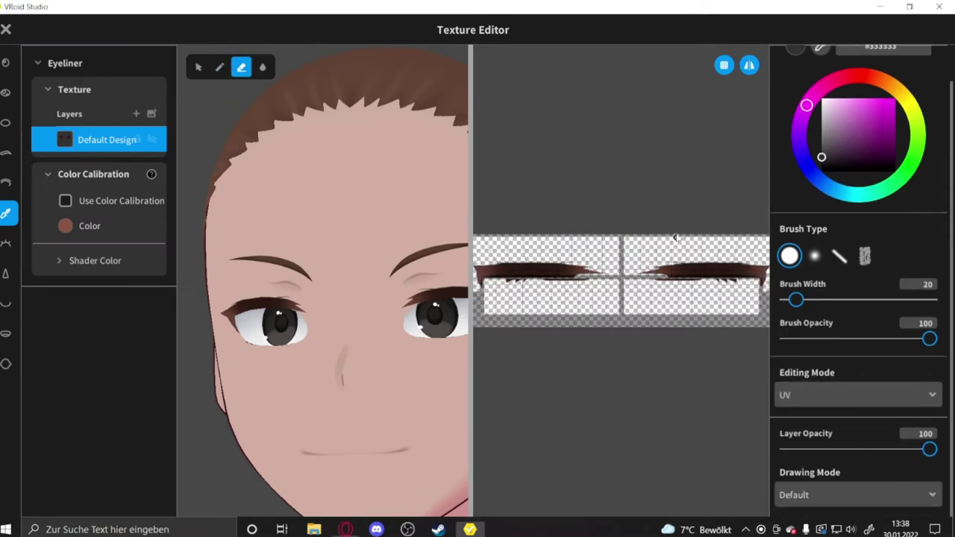
scroll(674, 237, up, 3)
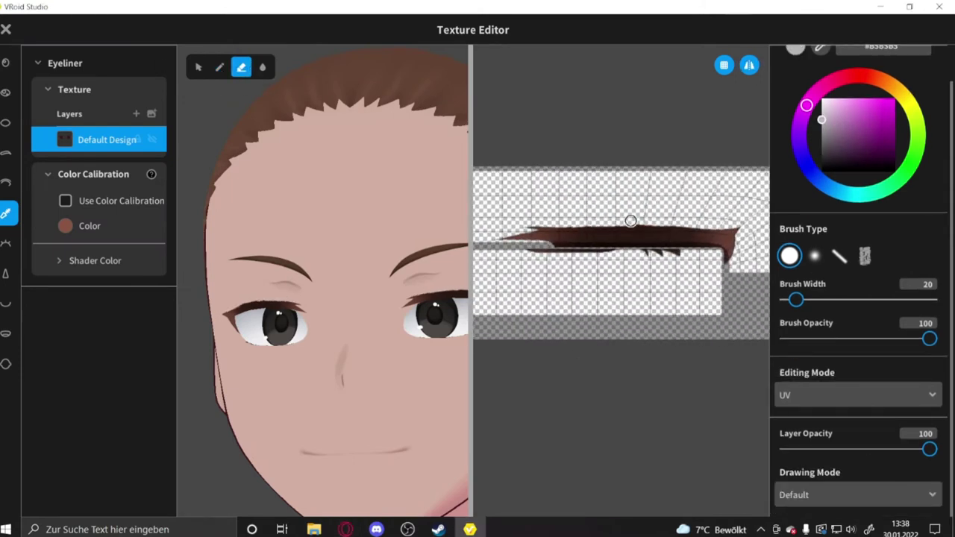
middle_drag(596, 217, 548, 202)
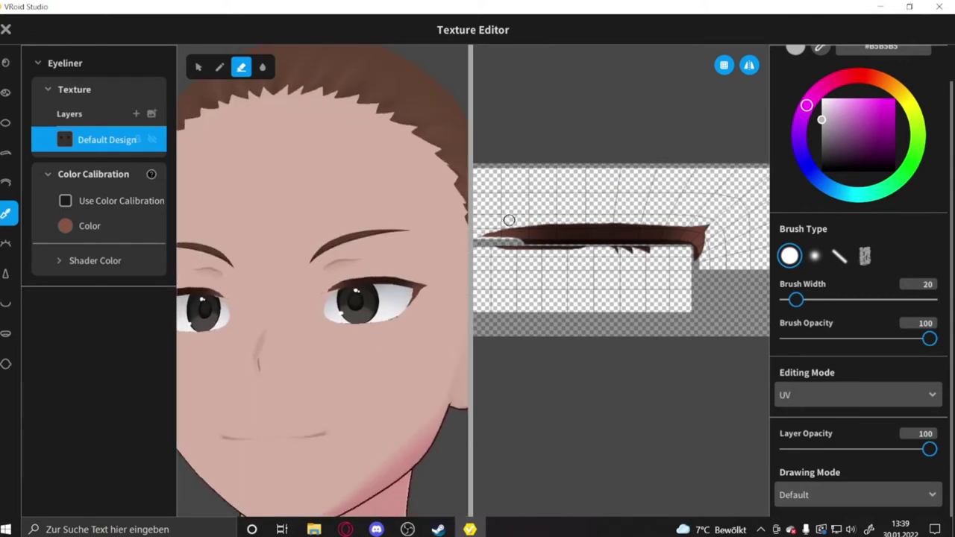
Check the trimmed eyeliner on the face preview, then save it as a new item
scroll(303, 301, down, 3)
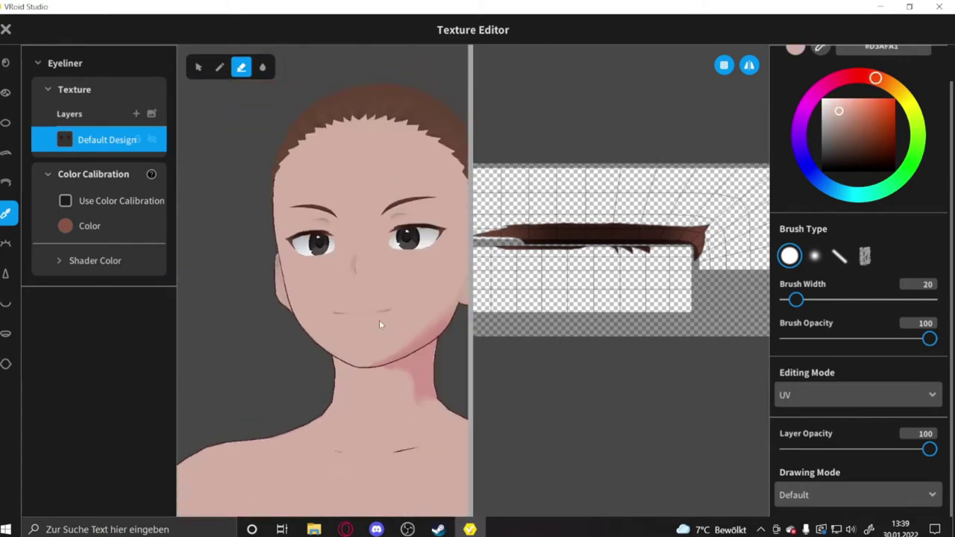
right_drag(379, 319, 260, 352)
scroll(328, 334, up, 3)
right_drag(328, 335, 343, 290)
scroll(343, 291, down, 3)
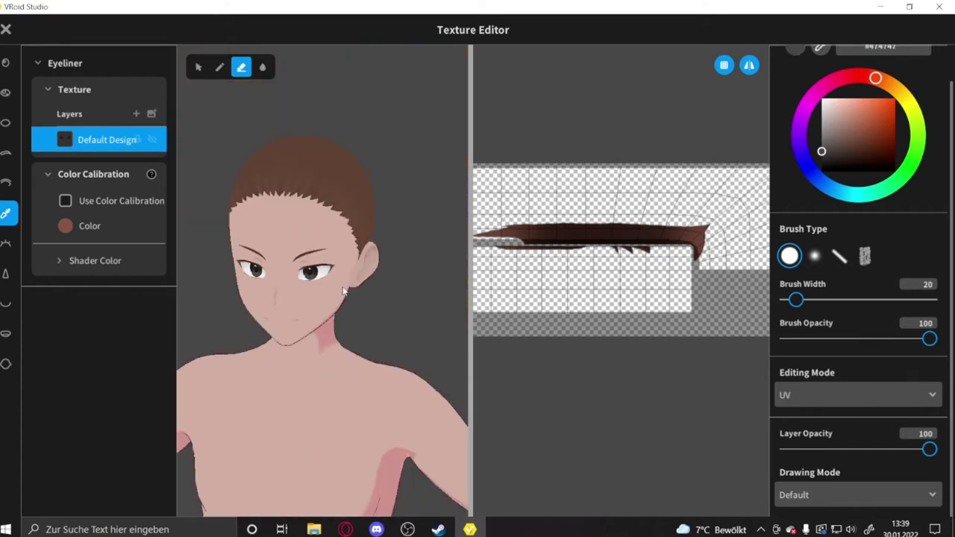
scroll(336, 216, up, 3)
scroll(775, 164, up, 1)
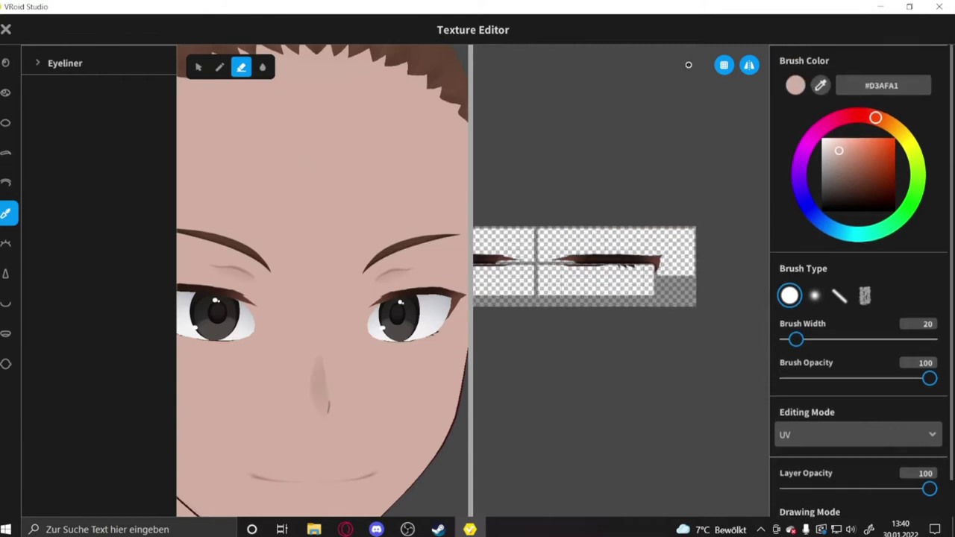
click(6, 30)
click(498, 416)
Set the eyebrow colour to dark grey #3D3936
scroll(823, 193, down, 3)
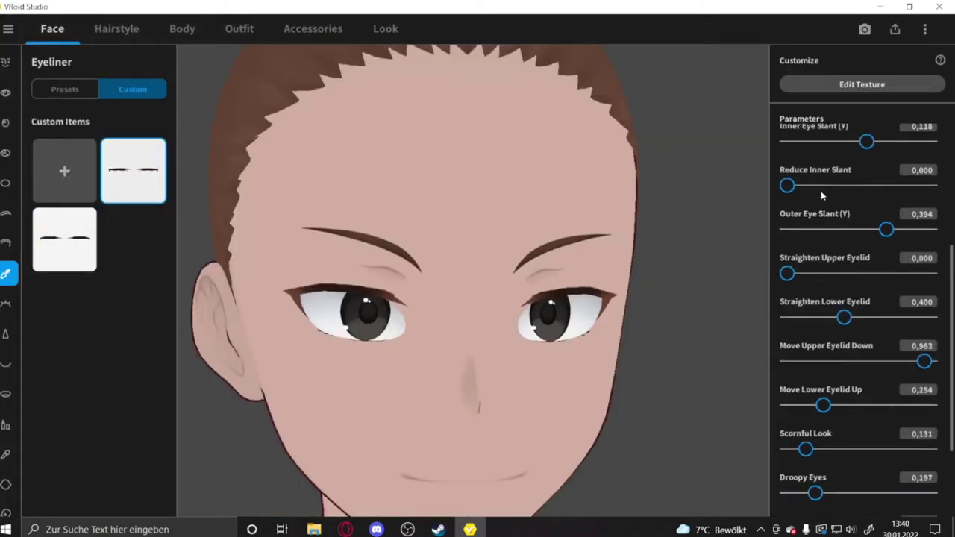
click(6, 241)
click(6, 213)
click(785, 161)
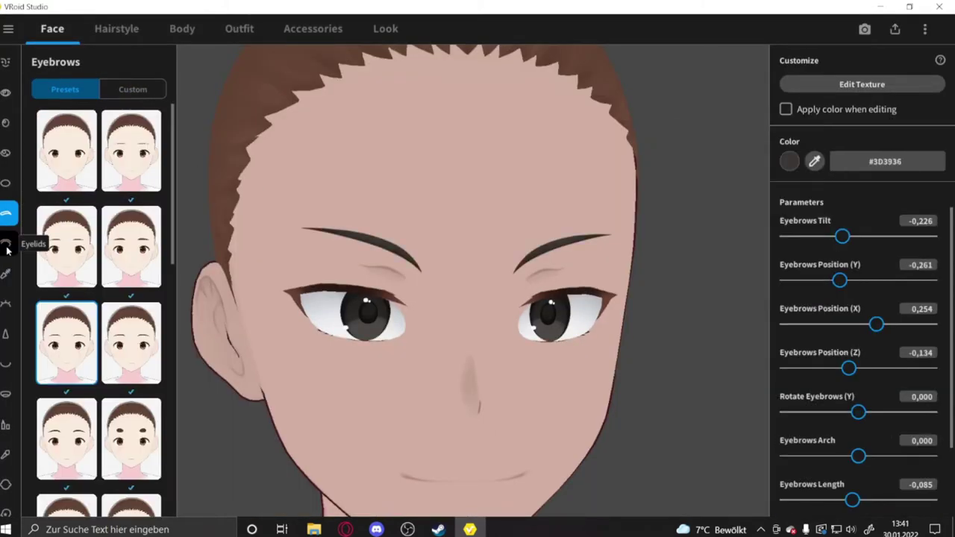
Try eyeliner presets, apply a different one and open its texture for editing
click(6, 274)
scroll(71, 402, down, 1)
scroll(70, 402, down, 2)
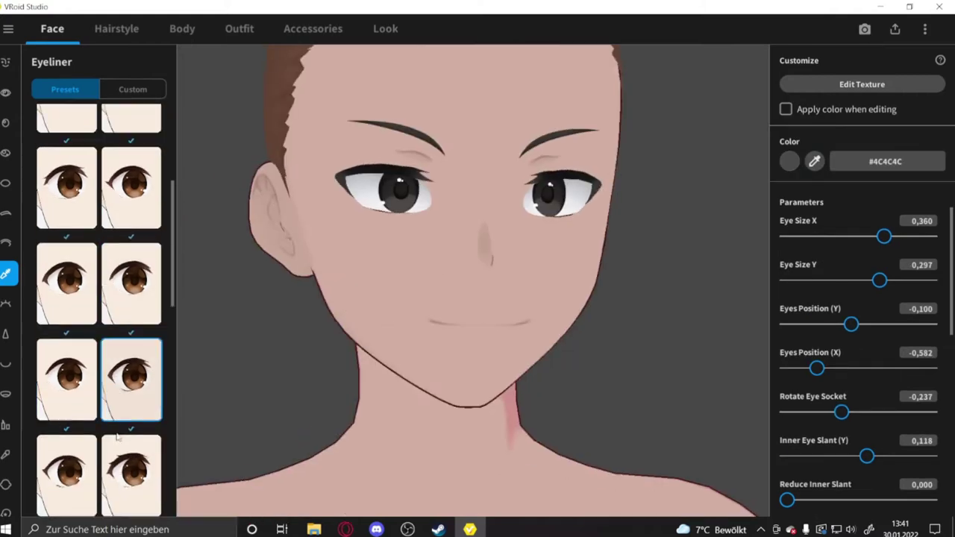
click(131, 376)
scroll(68, 448, down, 2)
scroll(67, 447, down, 1)
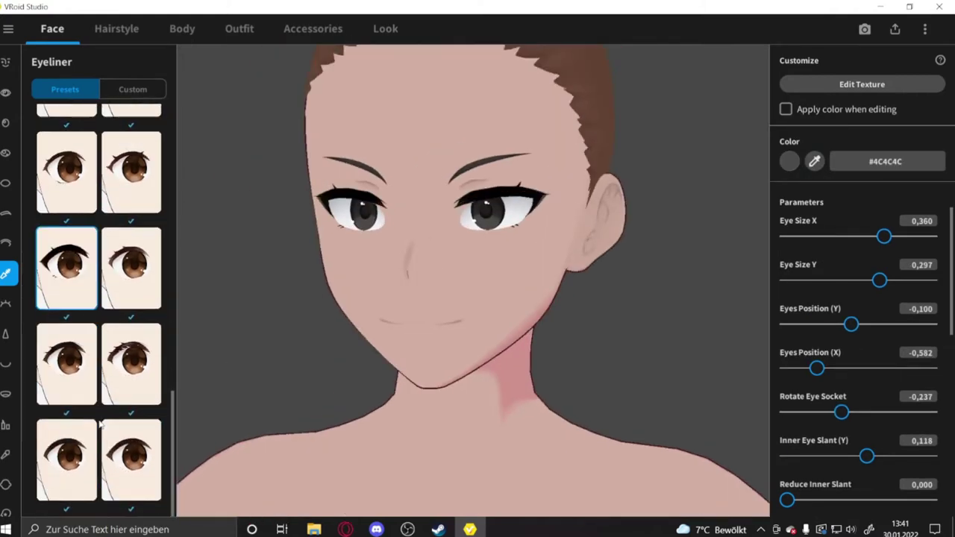
click(67, 344)
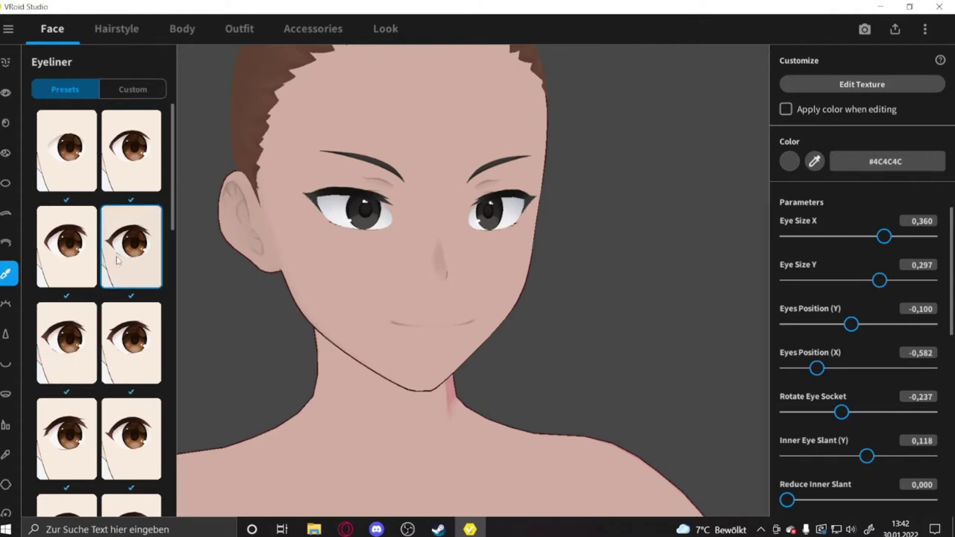
click(846, 86)
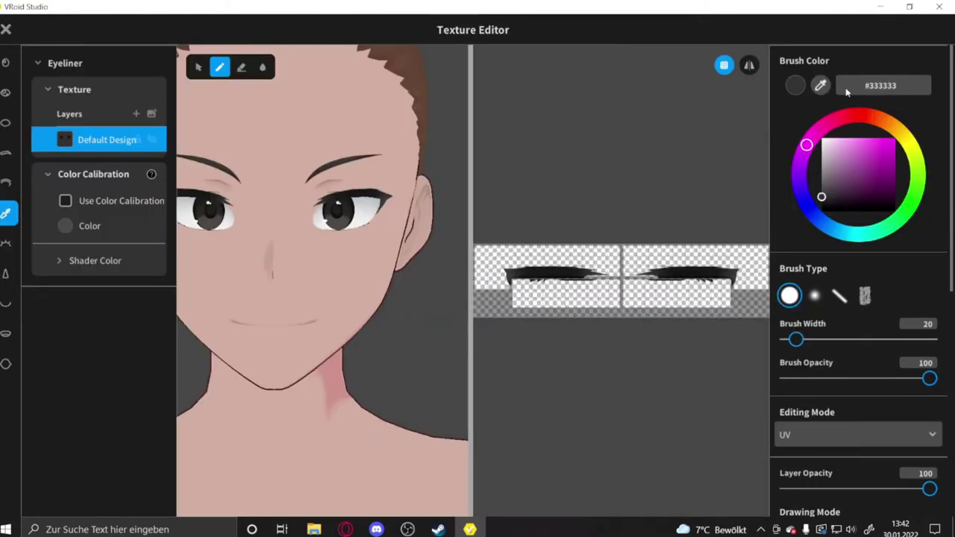
Paint dark marks below the eyeliner on its UV texture
scroll(655, 267, up, 3)
click(656, 270)
click(666, 262)
scroll(667, 262, up, 3)
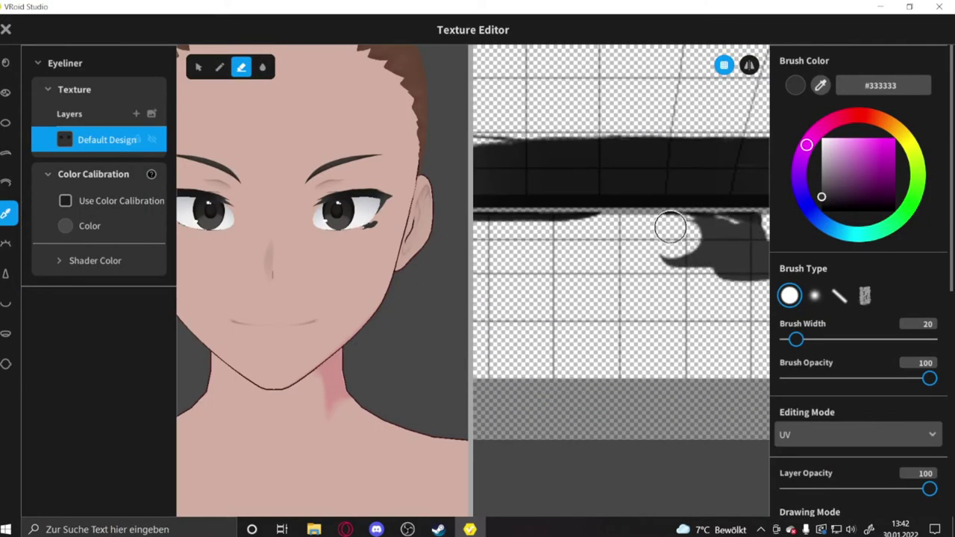
scroll(669, 227, down, 2)
scroll(717, 335, down, 1)
scroll(522, 249, down, 1)
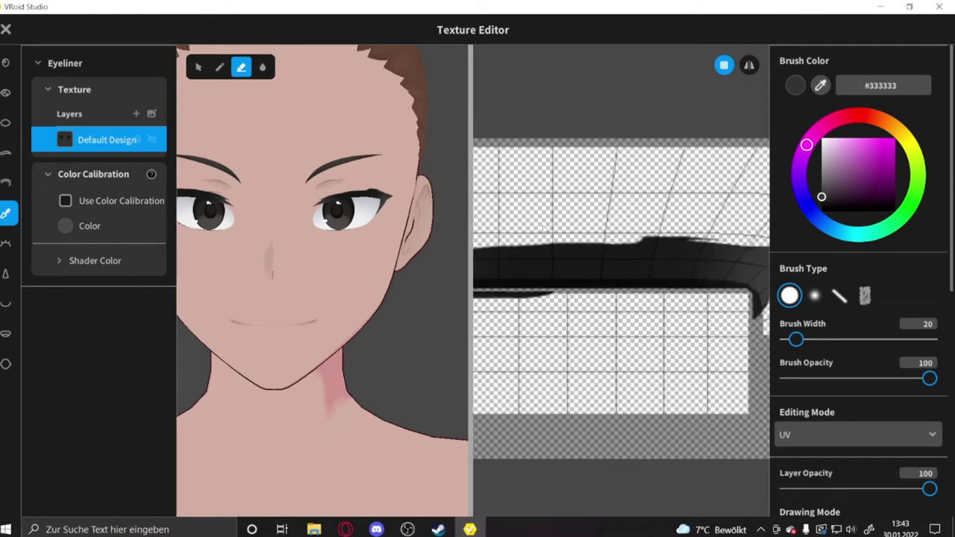
right_drag(695, 239, 582, 209)
scroll(682, 337, up, 1)
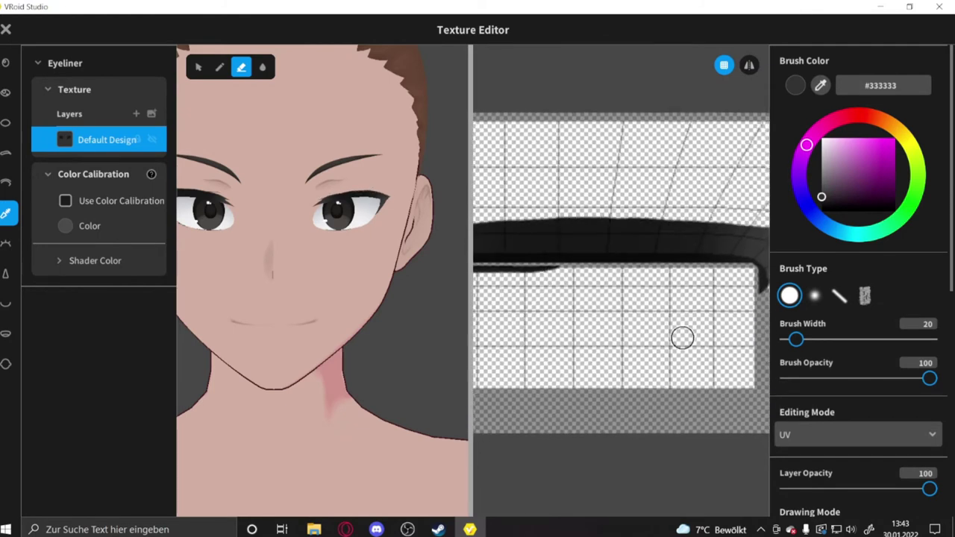
scroll(553, 215, down, 1)
right_drag(604, 226, 636, 209)
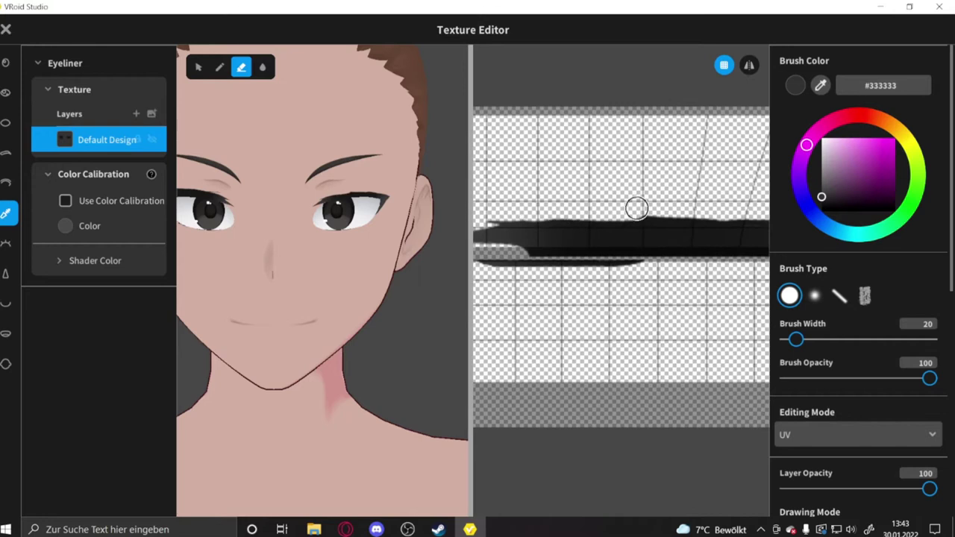
Pick skin tone #D3AFA1 as the brush colour and check the eyeliner on the head preview
alt+click(314, 358)
mouse_move(313, 358)
right_down()
mouse_move(320, 246)
mouse_move(299, 187)
right_up()
scroll(619, 246, down, 2)
right_drag(620, 246, 678, 313)
scroll(537, 251, up, 1)
right_drag(525, 314, 520, 281)
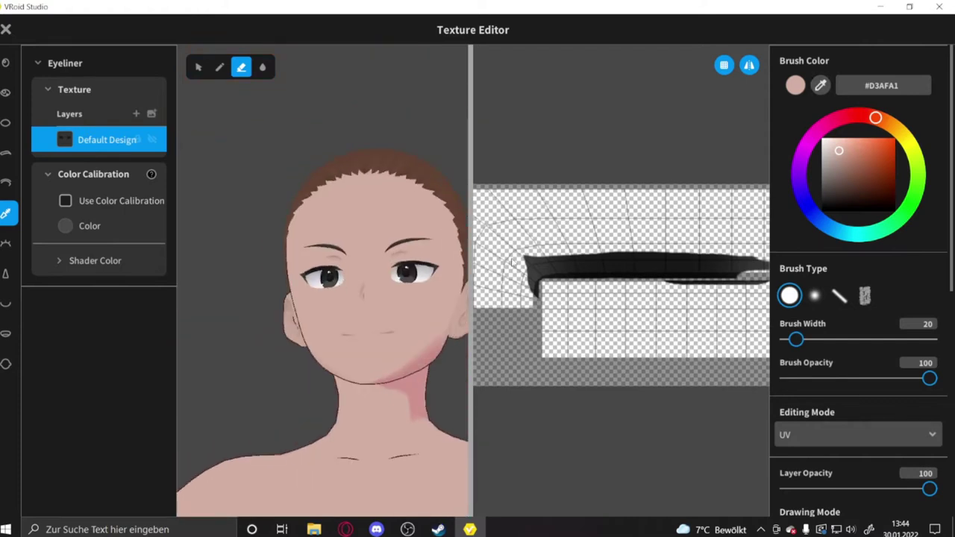
right_drag(542, 251, 684, 235)
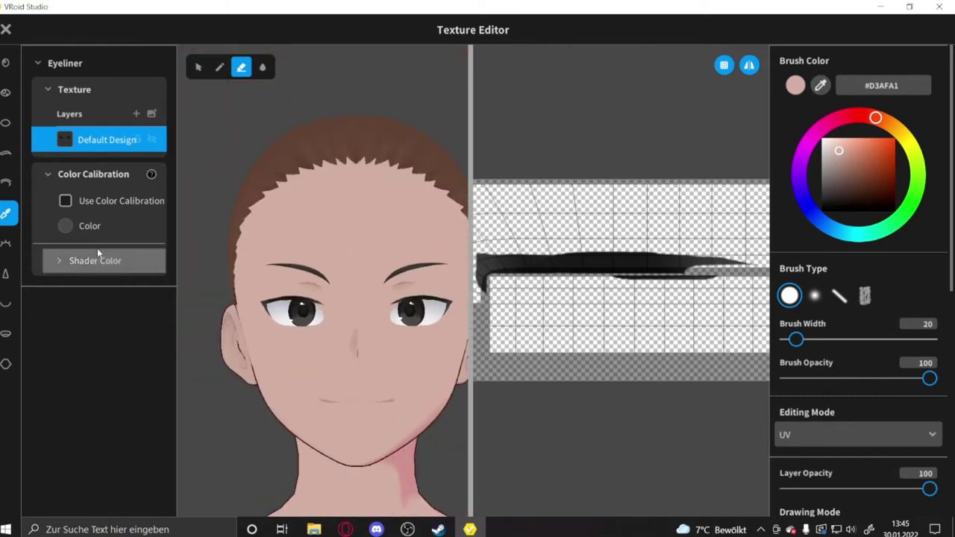
Close the Texture Editor and save the reworked eyeliner as a new item
key(Escape)
click(505, 419)
click(6, 302)
Apply a different nose preset
click(6, 335)
click(6, 302)
click(6, 334)
scroll(129, 358, down, 1)
click(128, 362)
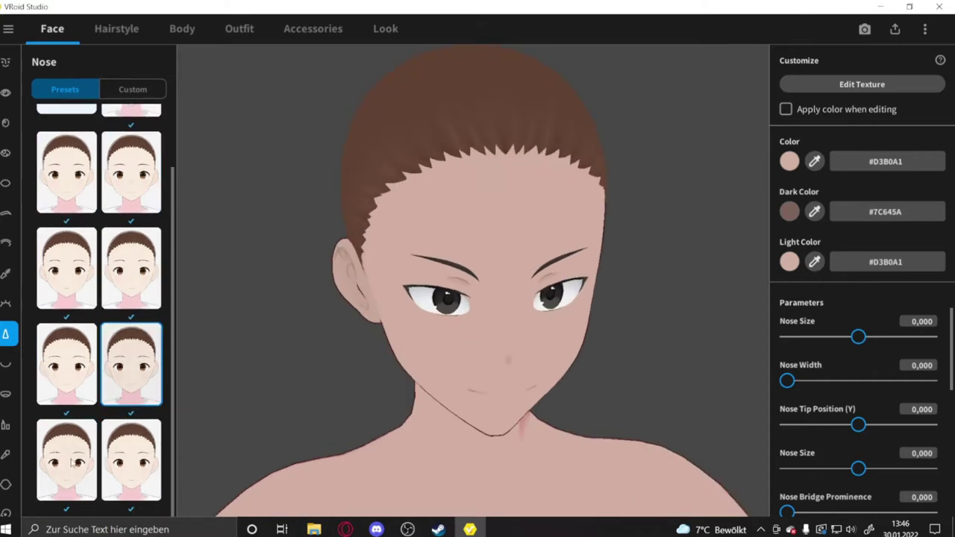
scroll(97, 335, up, 1)
click(130, 448)
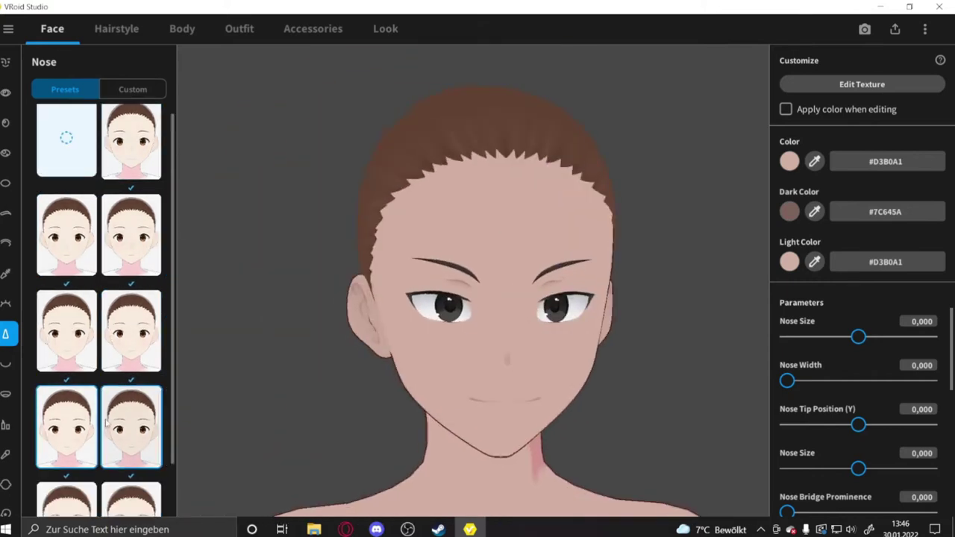
scroll(67, 448, down, 1)
Look through the mouth settings and preview the A mouth expression
click(6, 364)
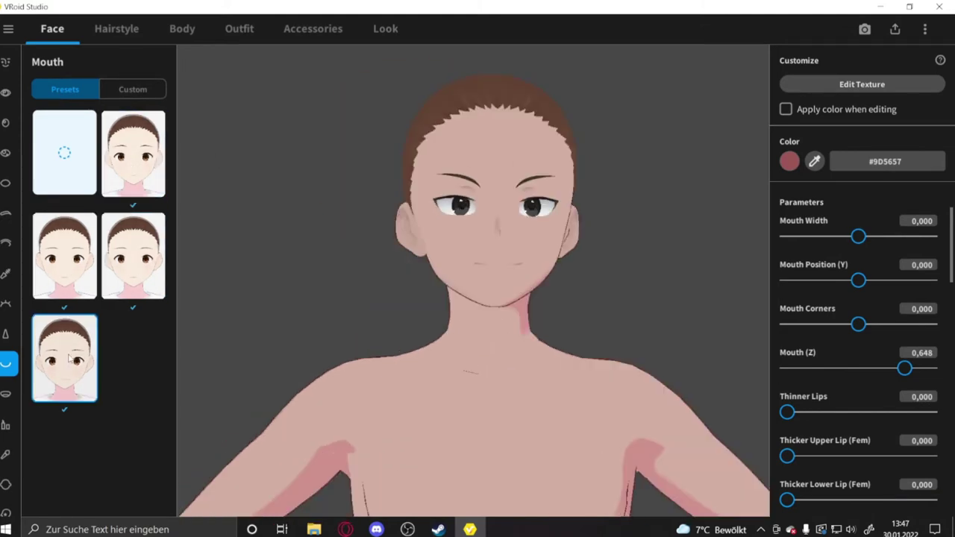
click(6, 393)
click(6, 513)
click(58, 325)
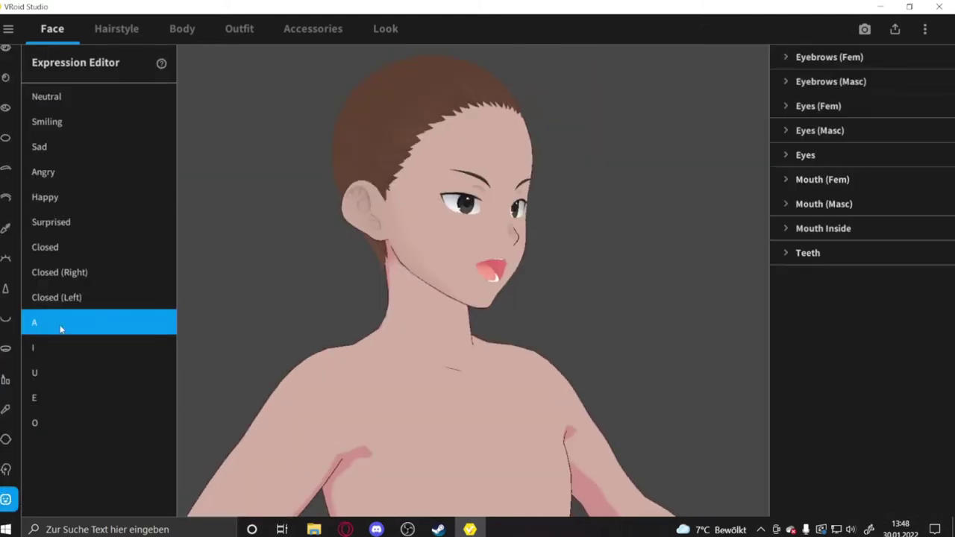
Apply a lighter blush preset to the cheeks and bring up its colour picker
click(6, 409)
click(6, 378)
click(5, 409)
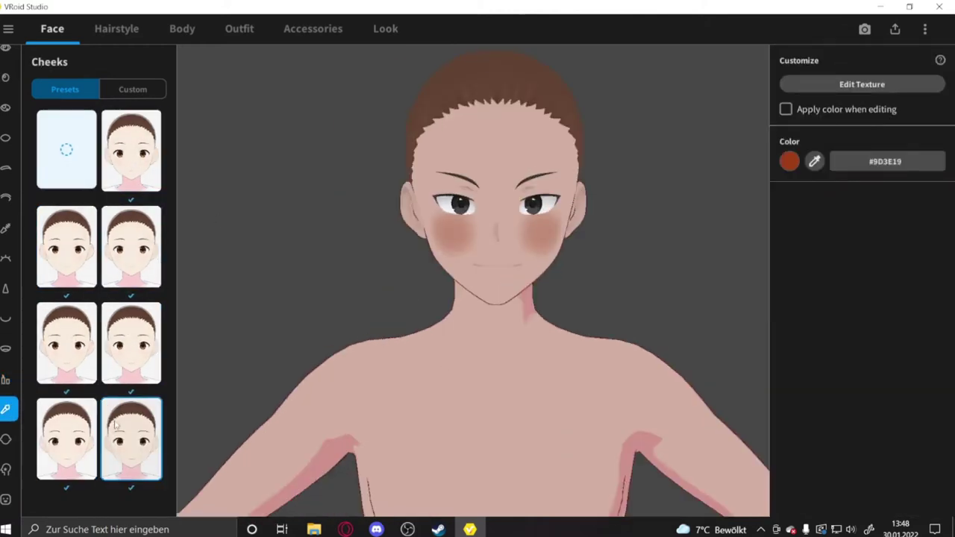
click(67, 437)
click(789, 162)
Try several face paint presets and settle on the cheek scratch-mark one
click(6, 439)
click(6, 468)
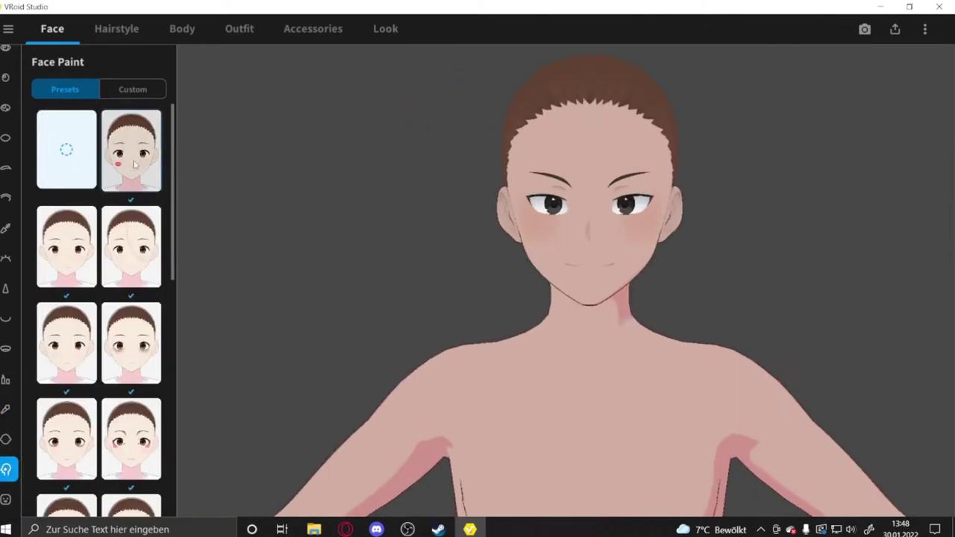
click(131, 149)
click(142, 259)
click(66, 343)
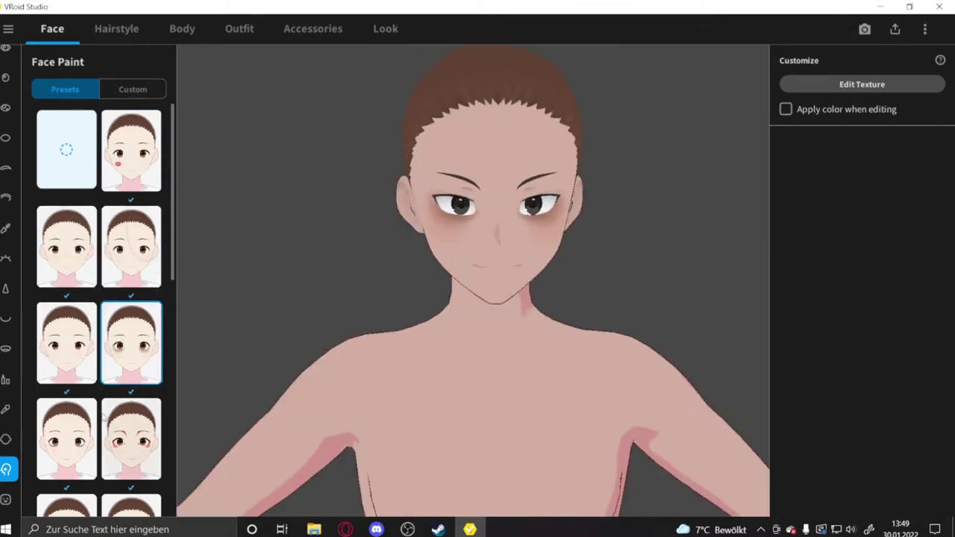
scroll(97, 344, down, 2)
click(130, 474)
scroll(97, 373, down, 2)
click(66, 492)
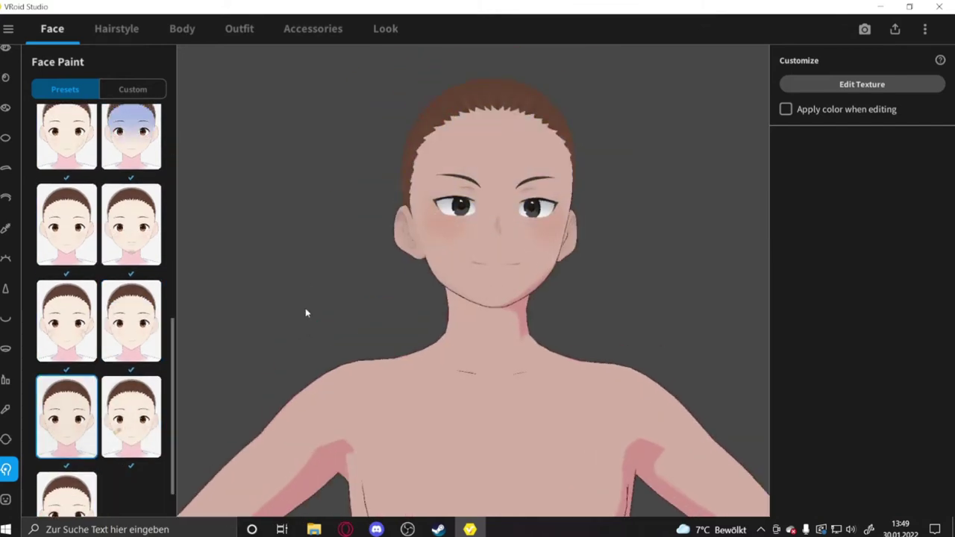
click(131, 418)
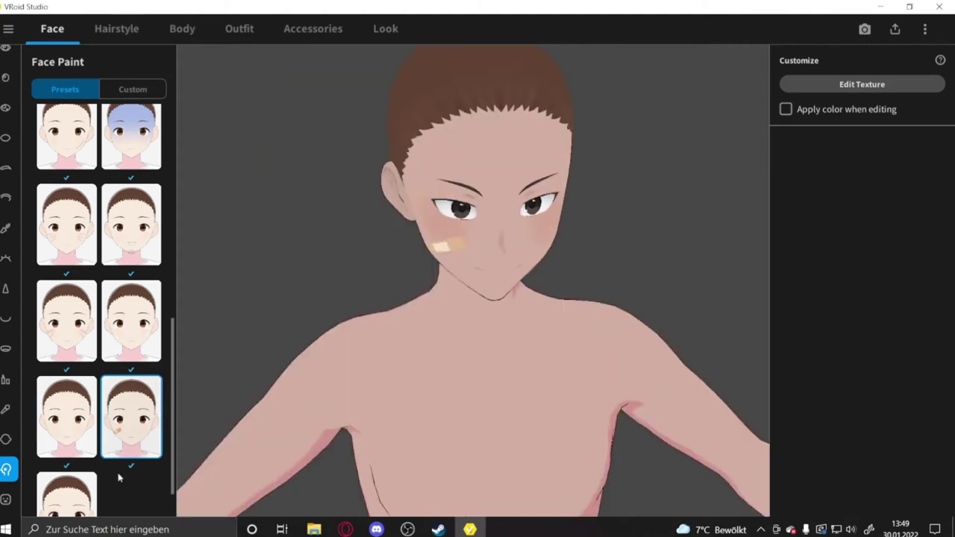
scroll(71, 168, up, 1)
click(71, 168)
Calibrate the scratch face paint to muted pink #976A6D and lower its layer opacity to 53
click(822, 84)
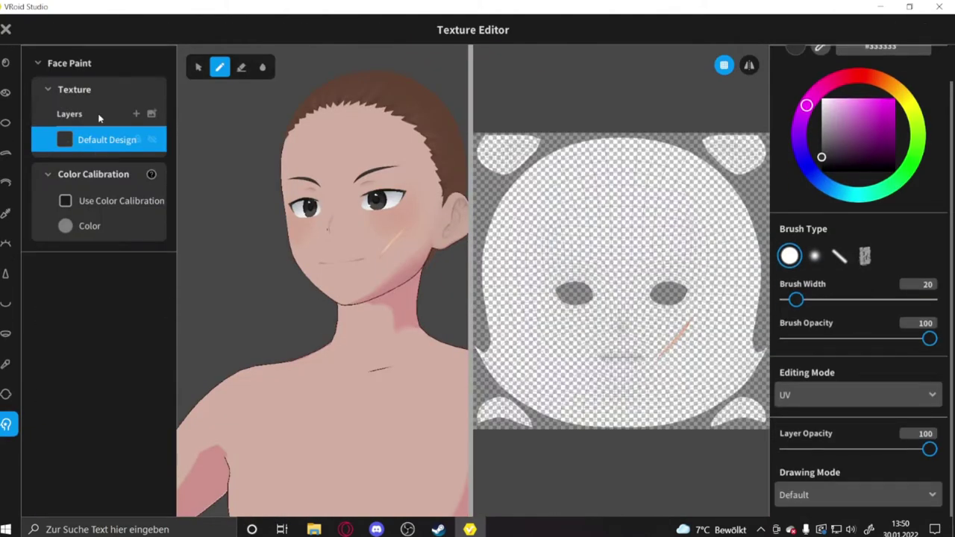
click(65, 226)
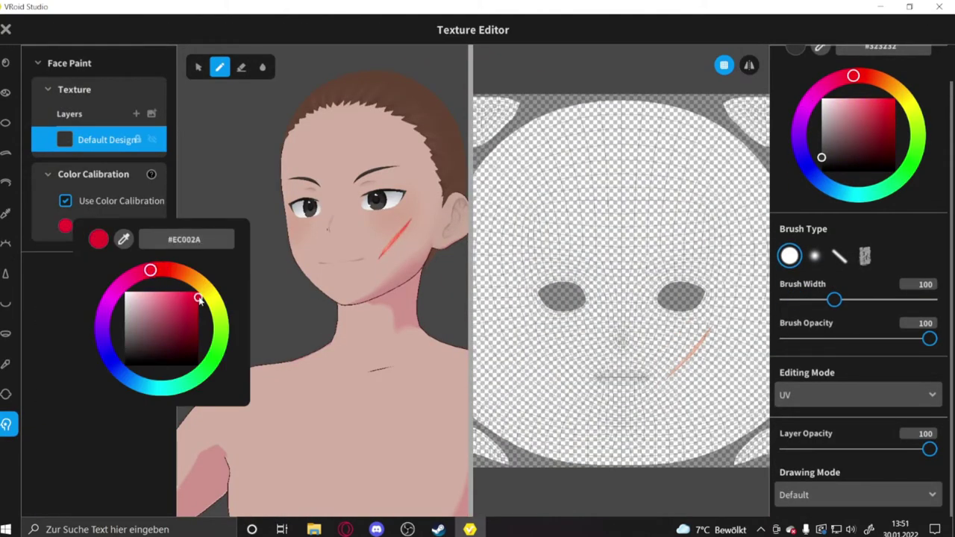
click(311, 319)
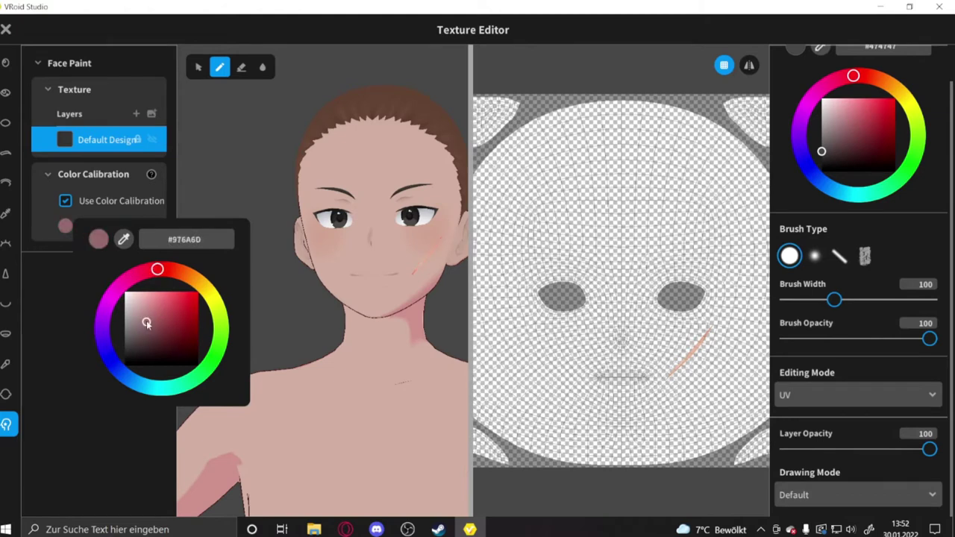
click(282, 308)
drag(865, 449, 840, 450)
key(Escape)
Save the face paint as a new item and tone down the Neutral mouth shape
click(398, 429)
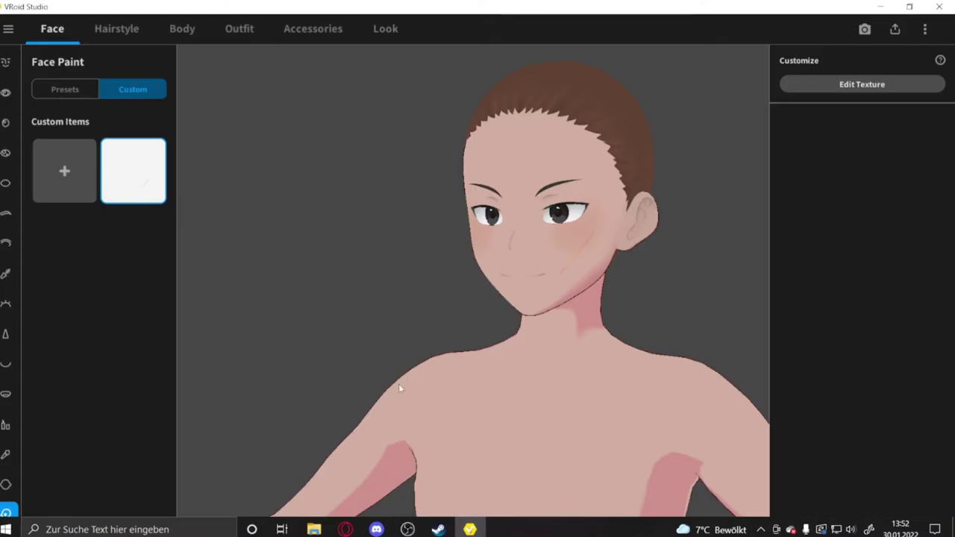
click(6, 512)
click(820, 204)
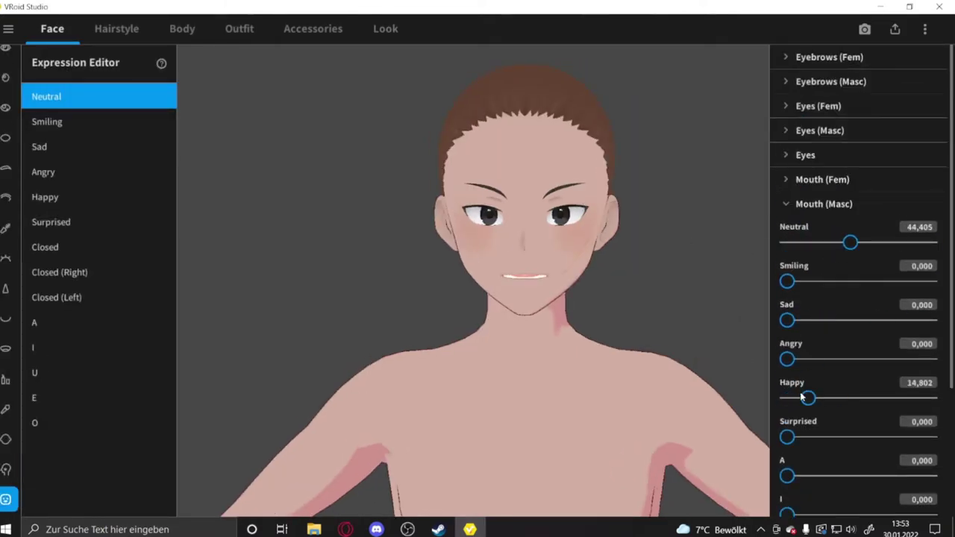
drag(873, 282, 851, 282)
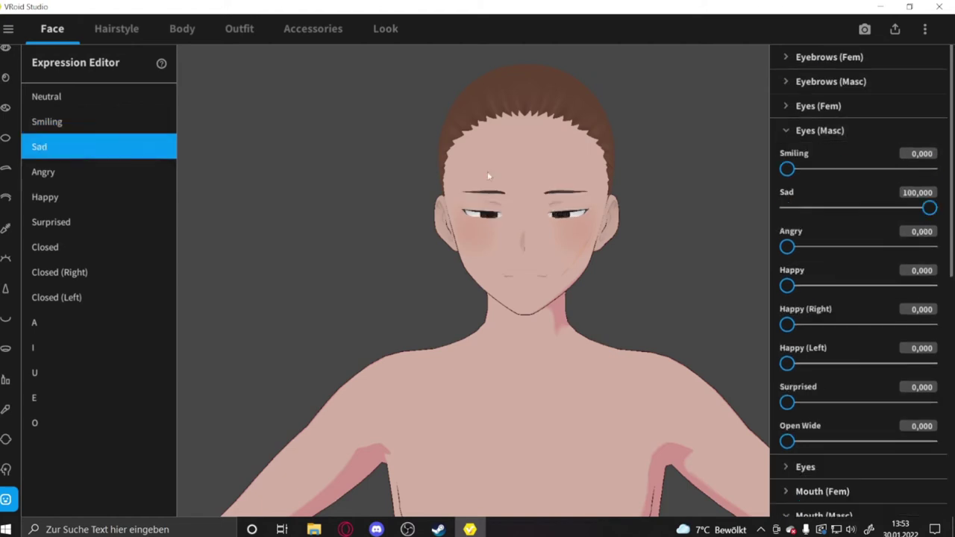
Step past Sad and Angry and adjust a slider for the Happy expression
click(43, 172)
click(806, 247)
click(34, 197)
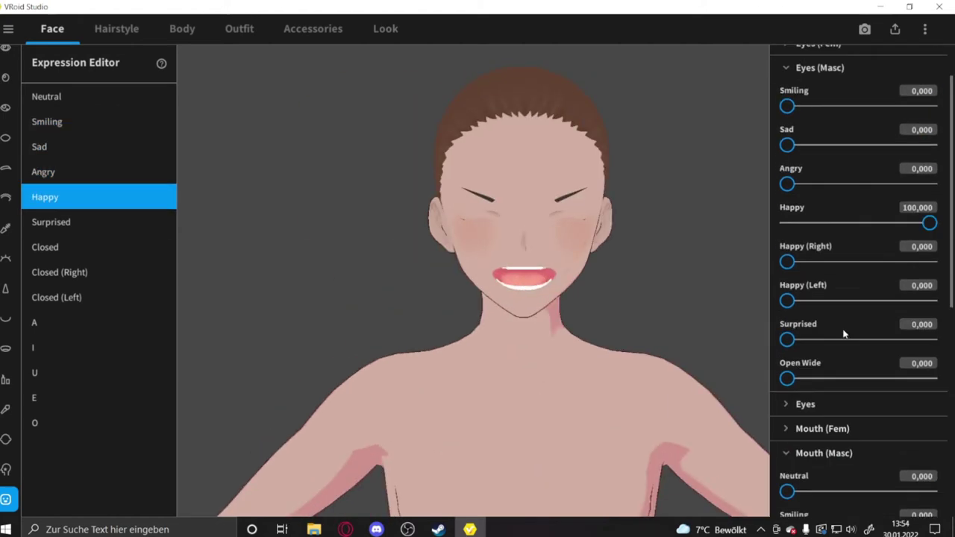
drag(882, 223, 874, 223)
scroll(897, 332, down, 5)
scroll(873, 292, up, 3)
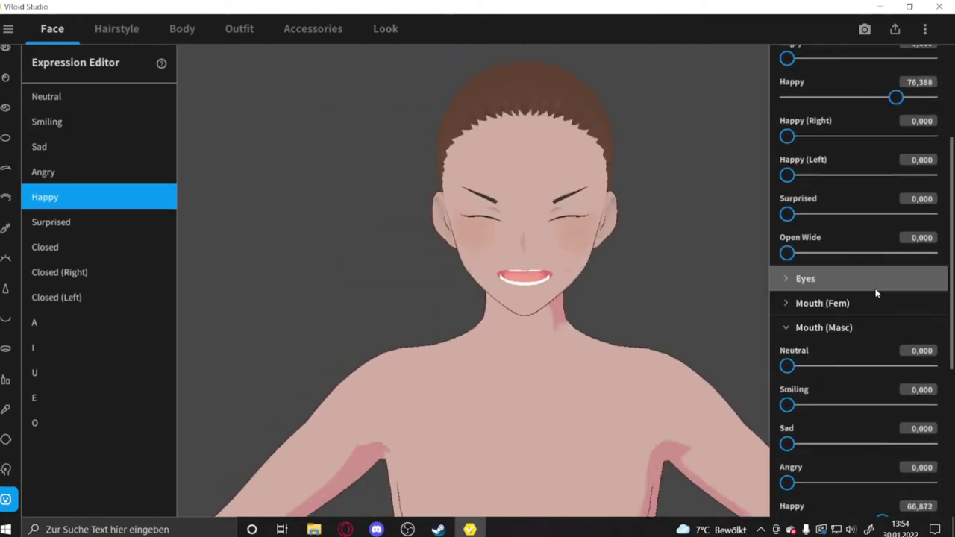
scroll(875, 236, up, 5)
Slightly lower the Surprised eyebrow raise and step through the eye and O mouth sliders
click(51, 221)
drag(931, 275, 914, 275)
click(830, 81)
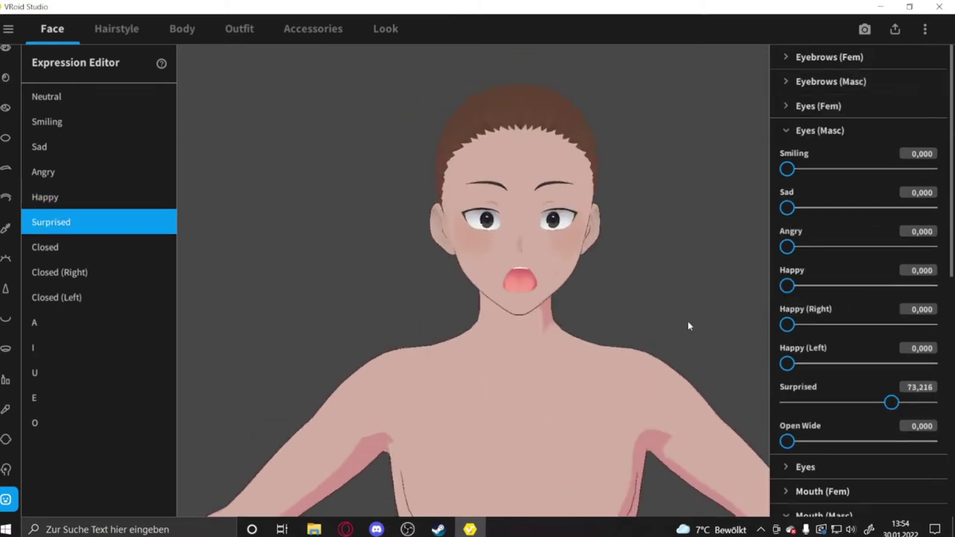
click(805, 131)
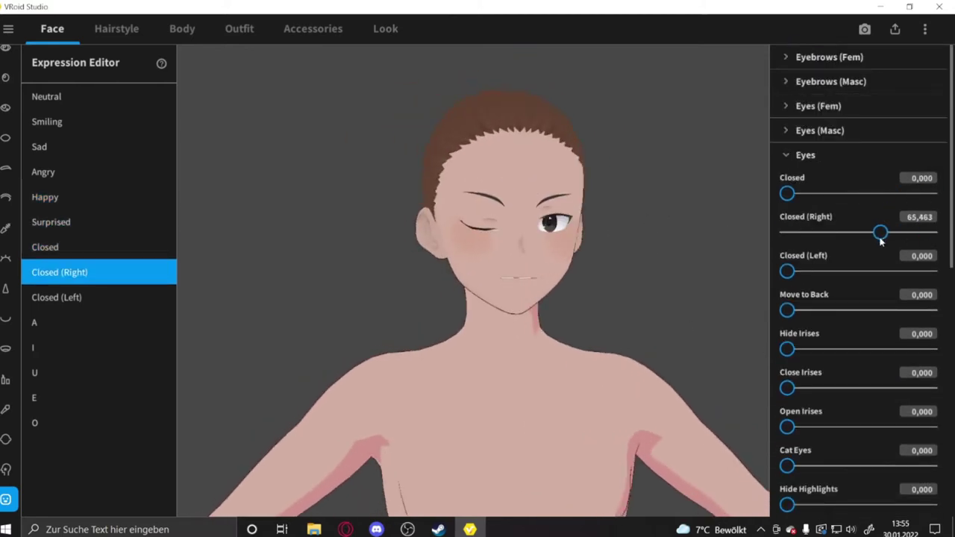
key(Down)
key(Down)
key(Down)
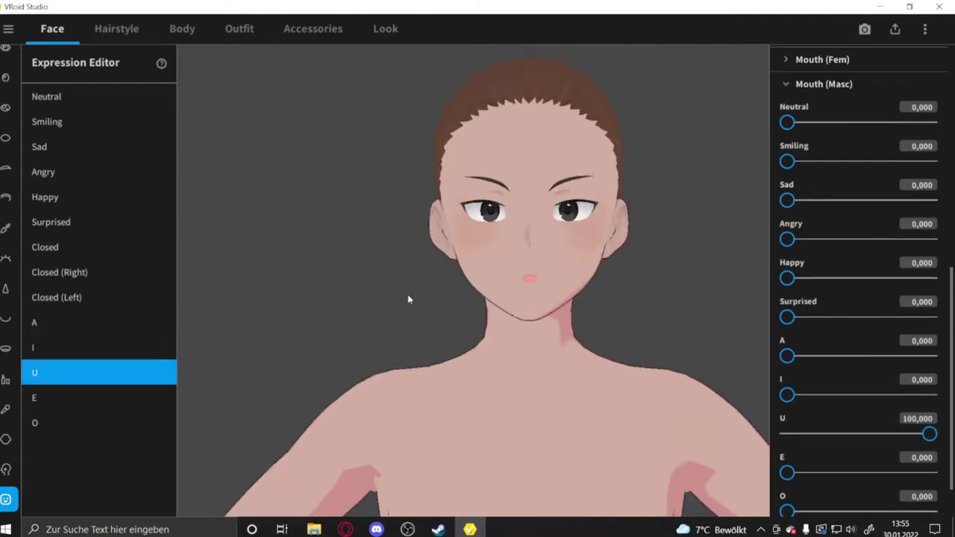
key(Down)
key(Down)
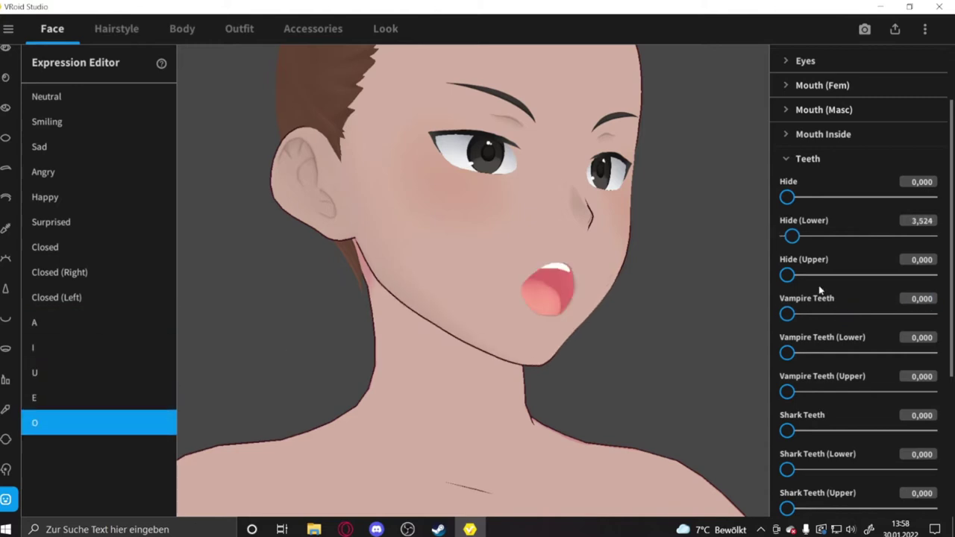
scroll(857, 344, down, 3)
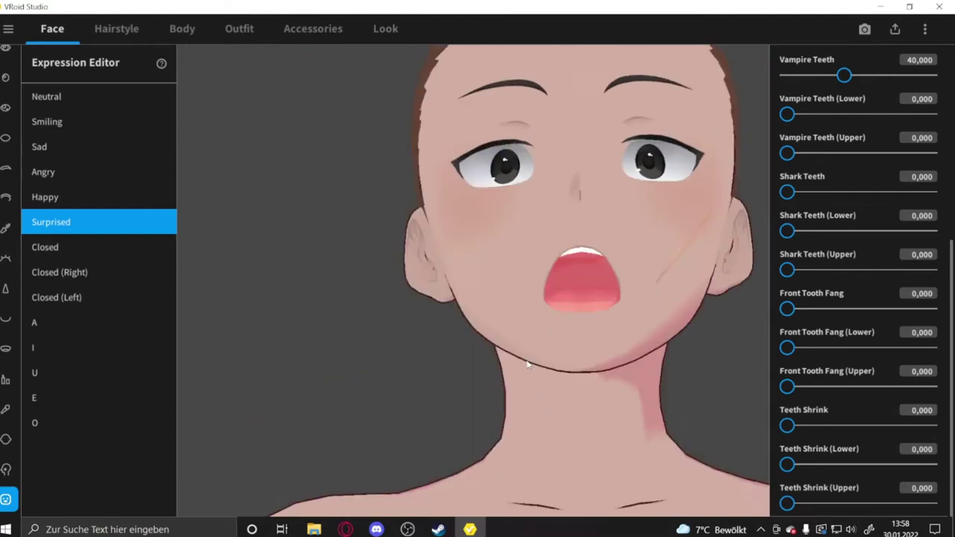
Try several whole outfit sets and dress the avatar in the black tracksuit set
click(119, 29)
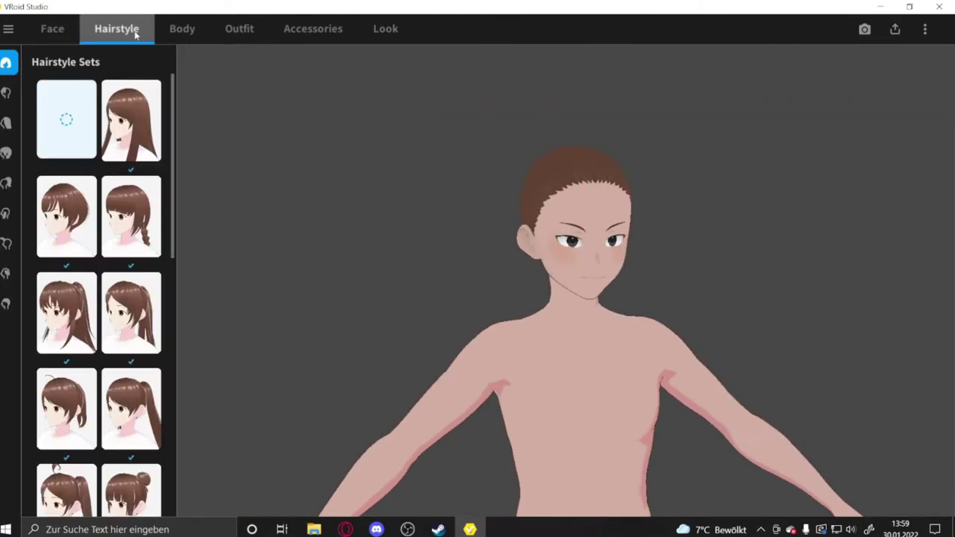
click(240, 29)
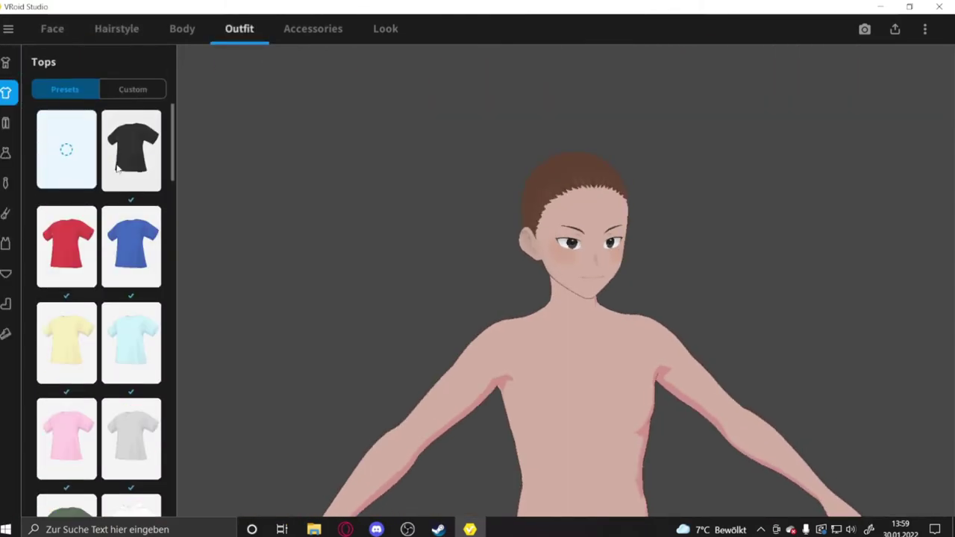
click(6, 62)
click(83, 304)
scroll(82, 304, down, 1)
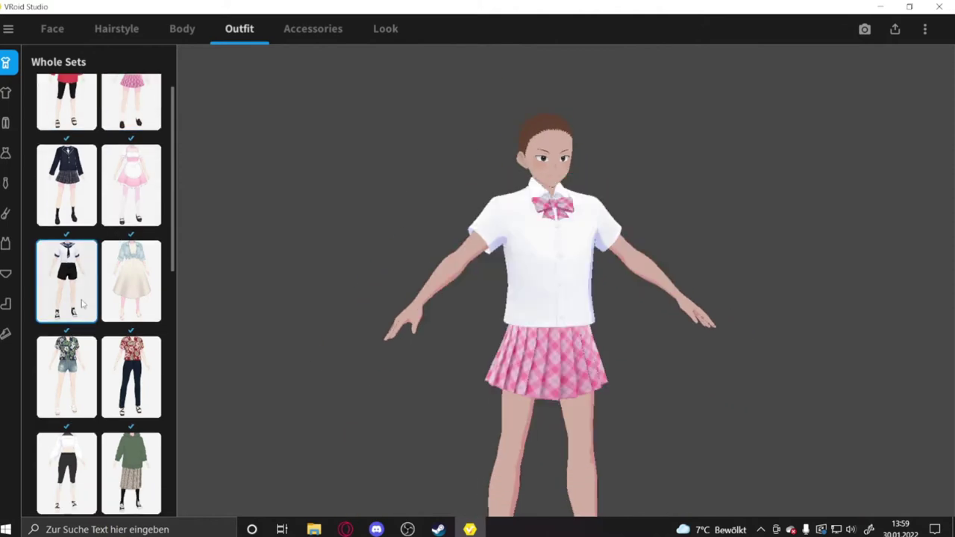
scroll(82, 303, down, 1)
click(75, 343)
scroll(75, 343, down, 1)
click(75, 343)
scroll(110, 408, down, 2)
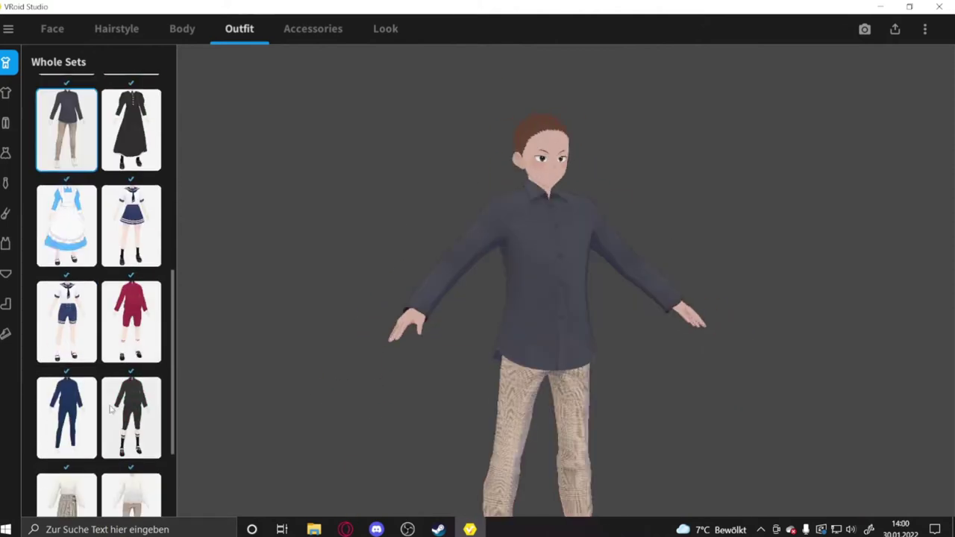
click(112, 408)
Swap the top through two black jackets to a black tank top
scroll(110, 408, up, 1)
click(5, 92)
scroll(104, 365, down, 5)
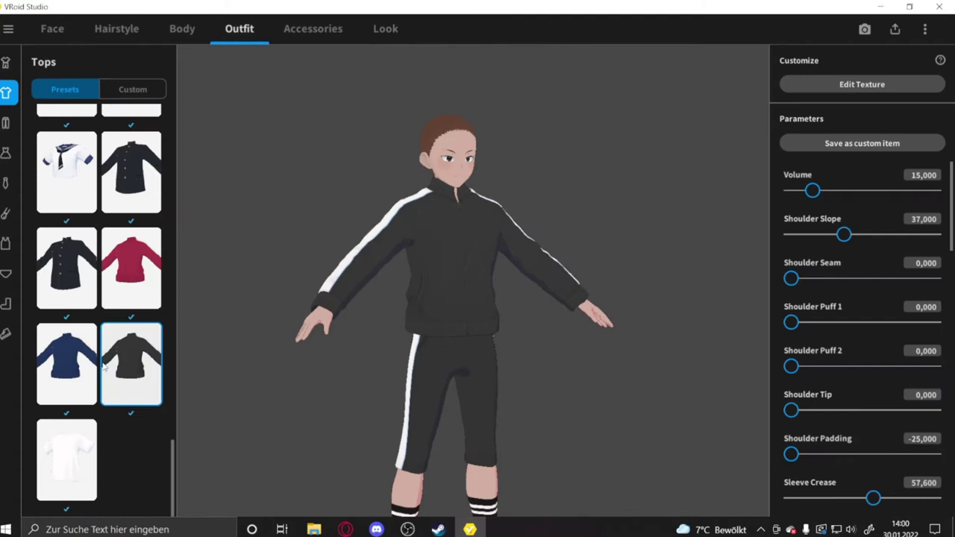
click(117, 366)
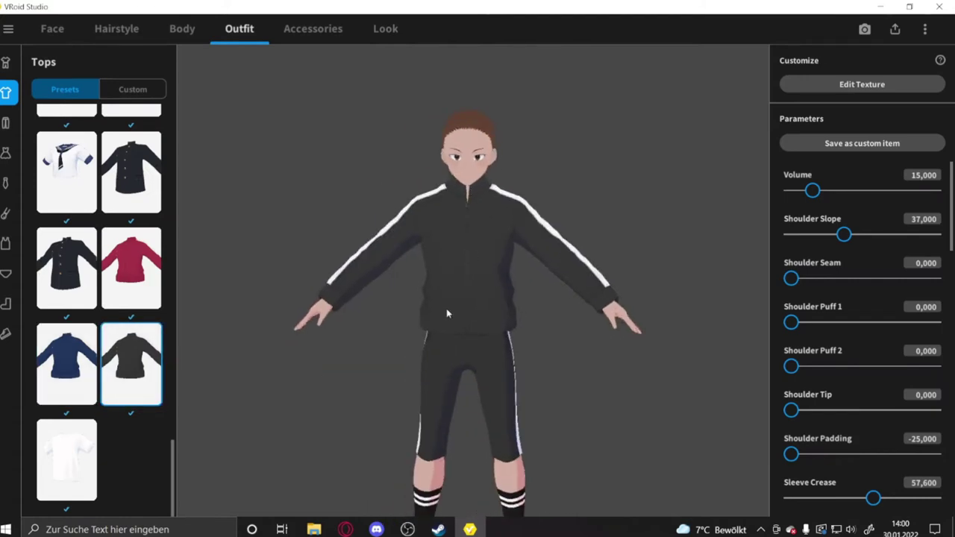
click(82, 243)
scroll(104, 298, up, 5)
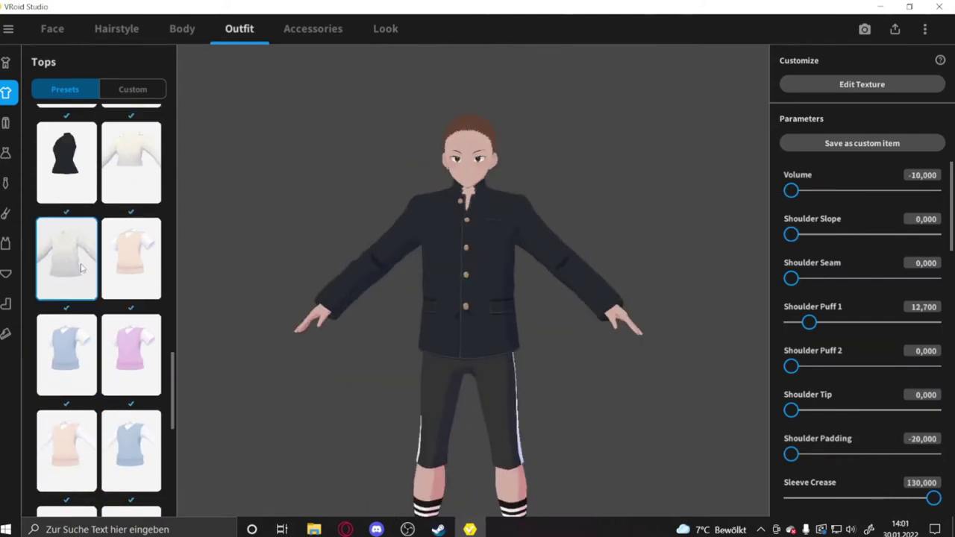
click(68, 160)
Look through the body settings and the custom inner top presets
click(174, 39)
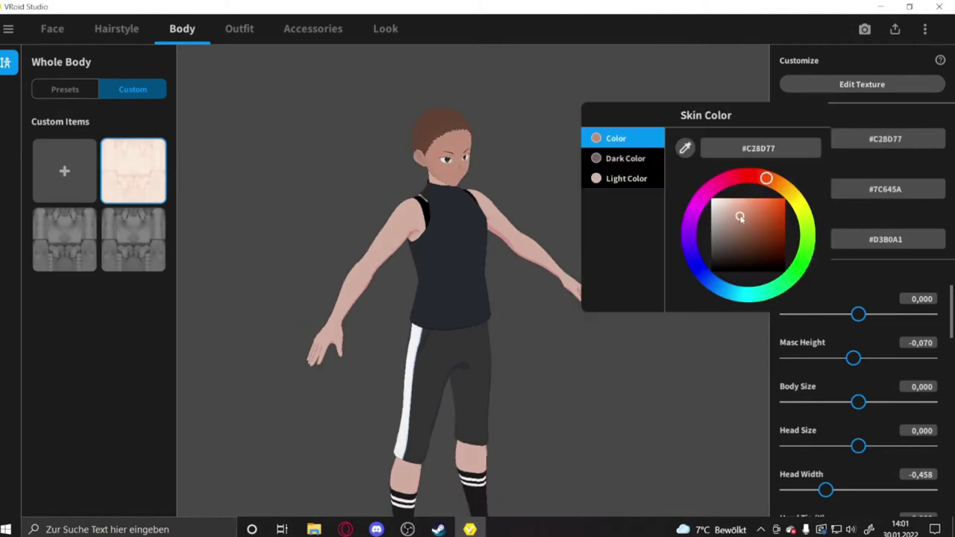
click(239, 29)
click(5, 242)
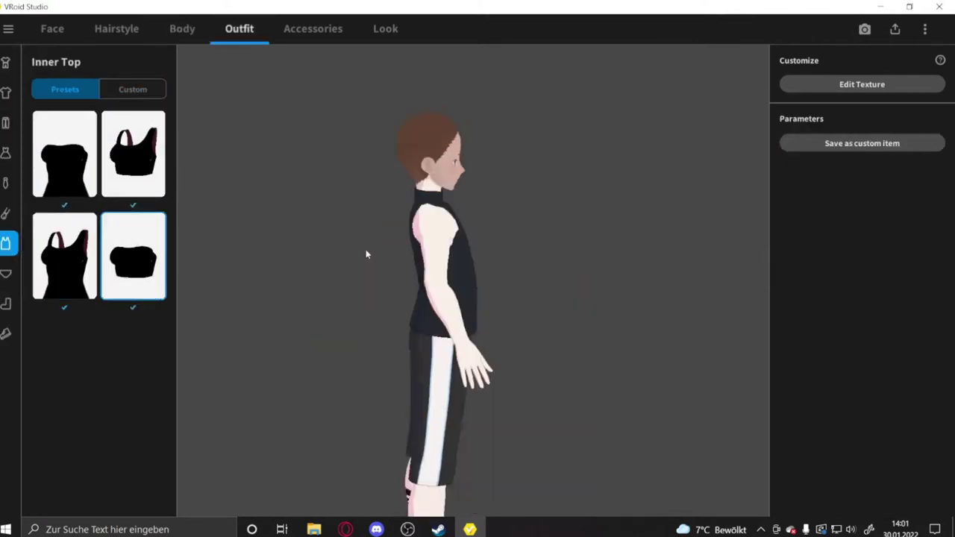
click(133, 89)
Set the body skin colour to light beige #C8A385
click(182, 28)
click(790, 239)
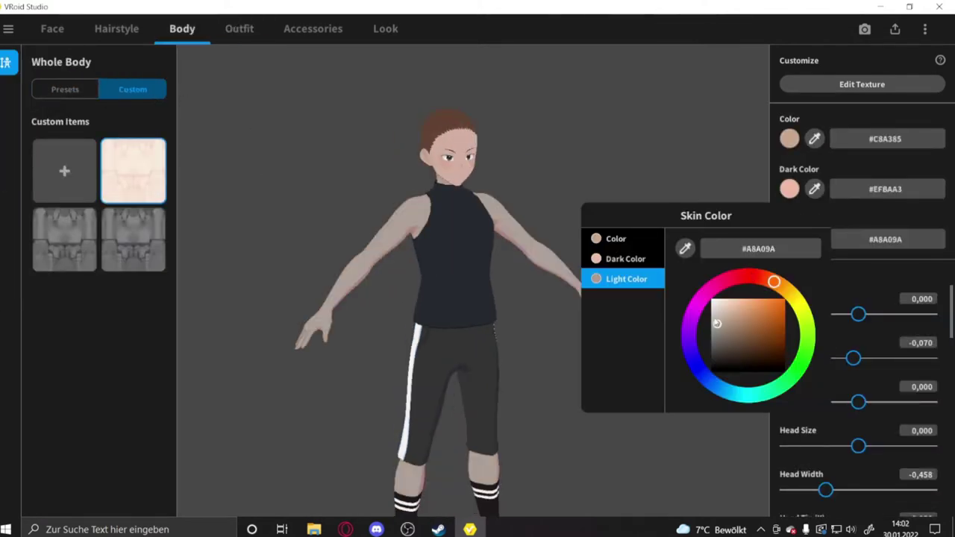
click(791, 140)
click(533, 159)
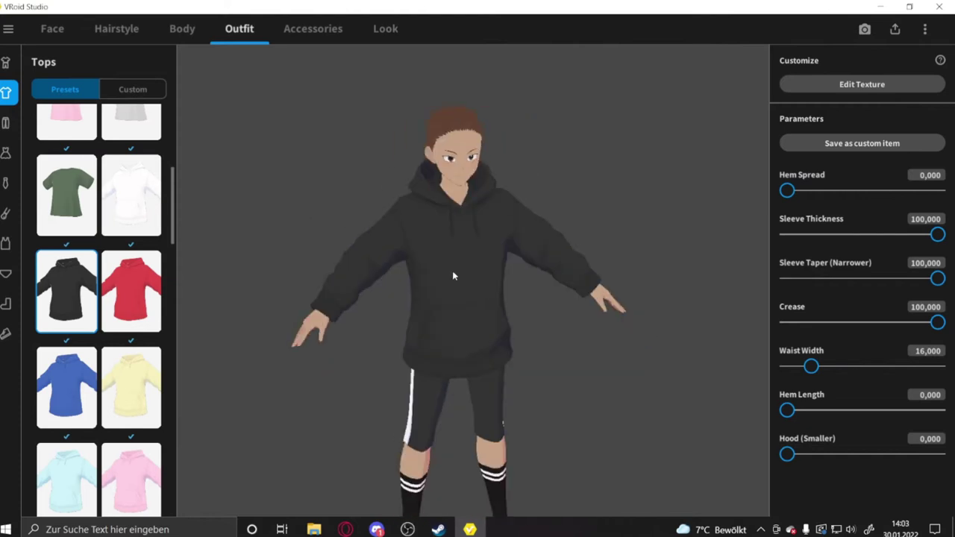
drag(525, 275, 463, 271)
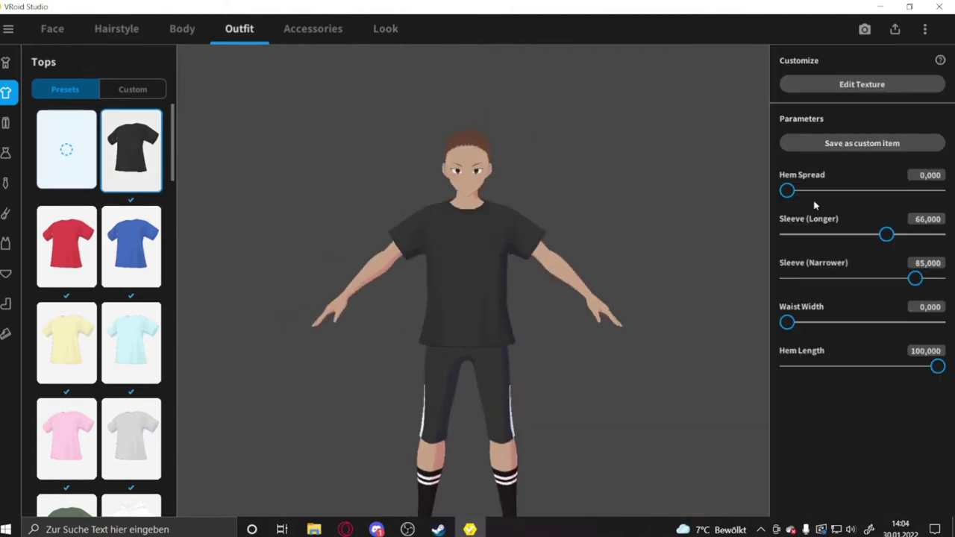
Choose long pants from the bottoms, narrow the ankle hem and open their texture
click(6, 121)
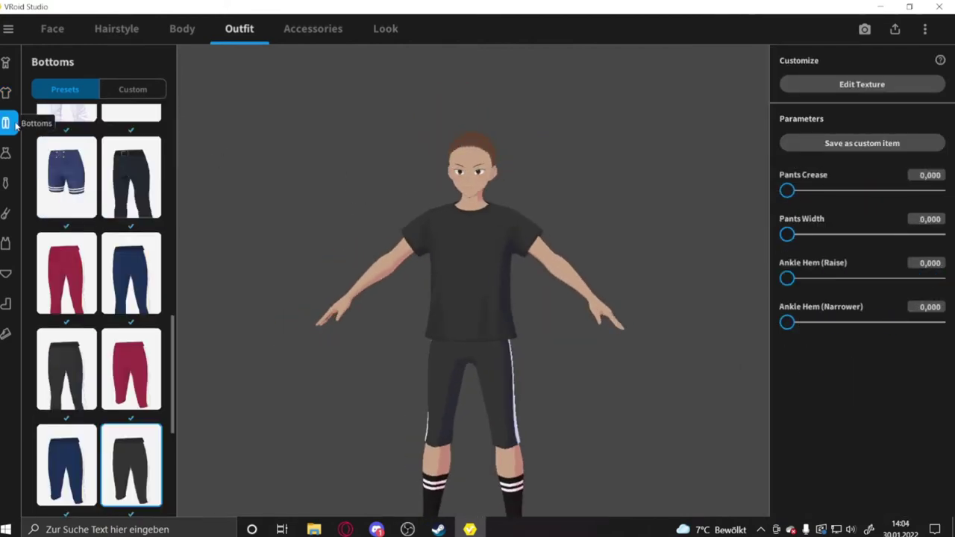
scroll(133, 302, down, 3)
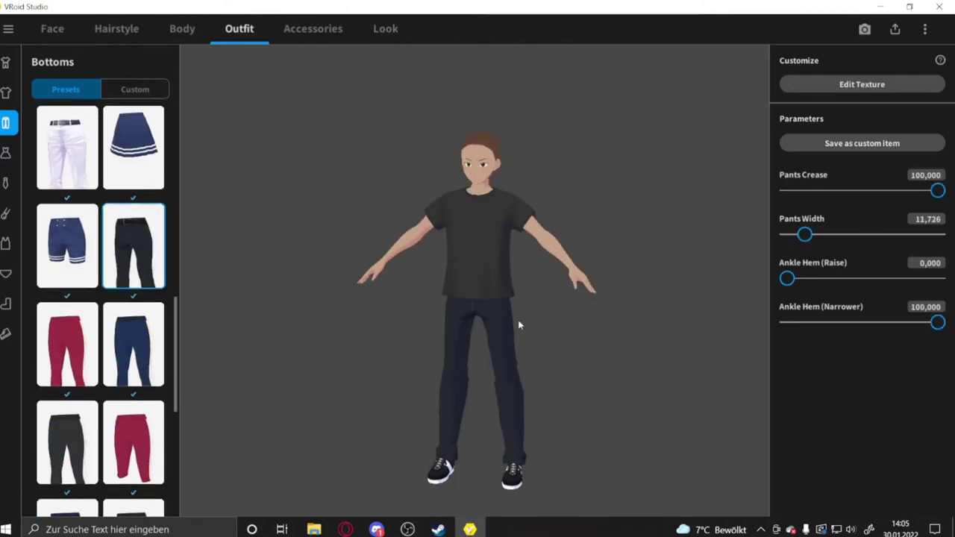
drag(883, 323, 893, 322)
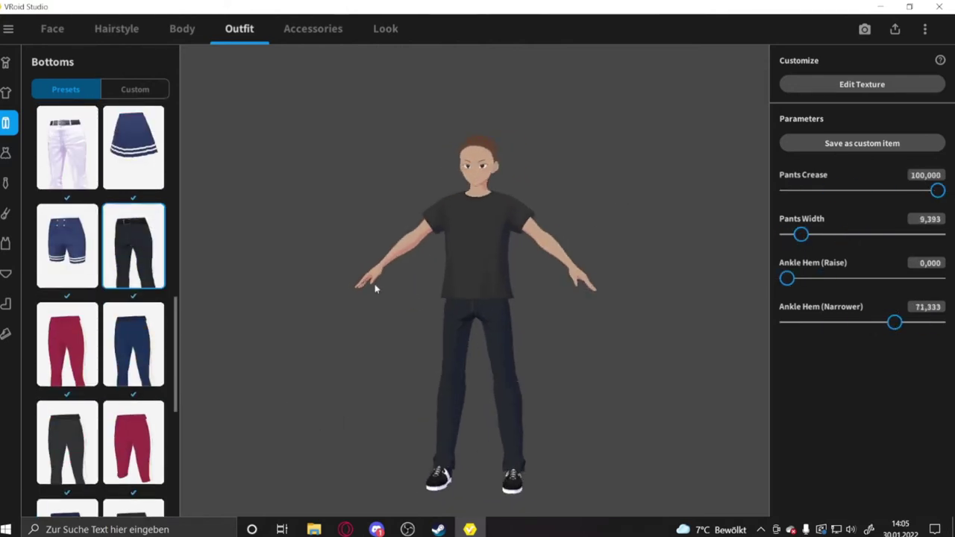
click(862, 85)
Change the shirt's base colour to grey and keep the texture edits on closing
click(811, 436)
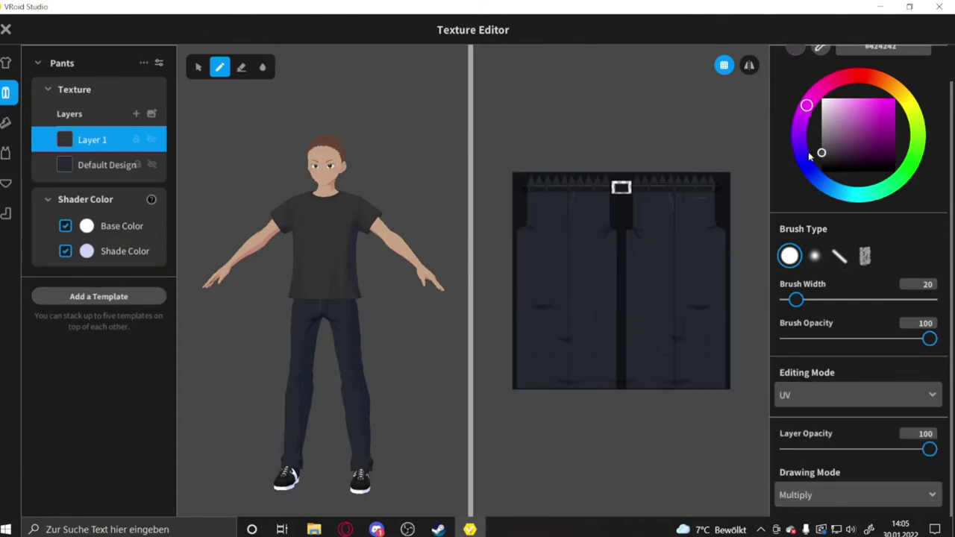
drag(929, 449, 824, 450)
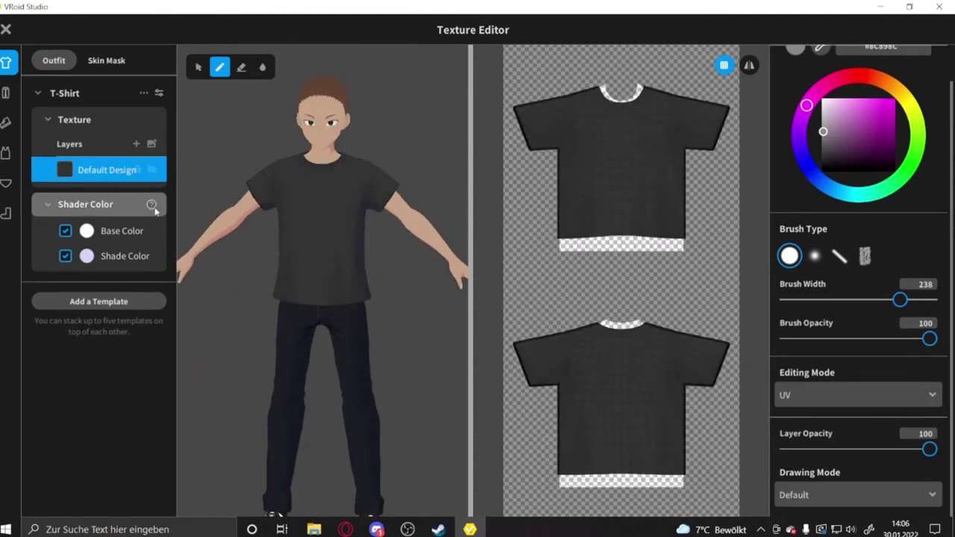
click(87, 231)
click(135, 328)
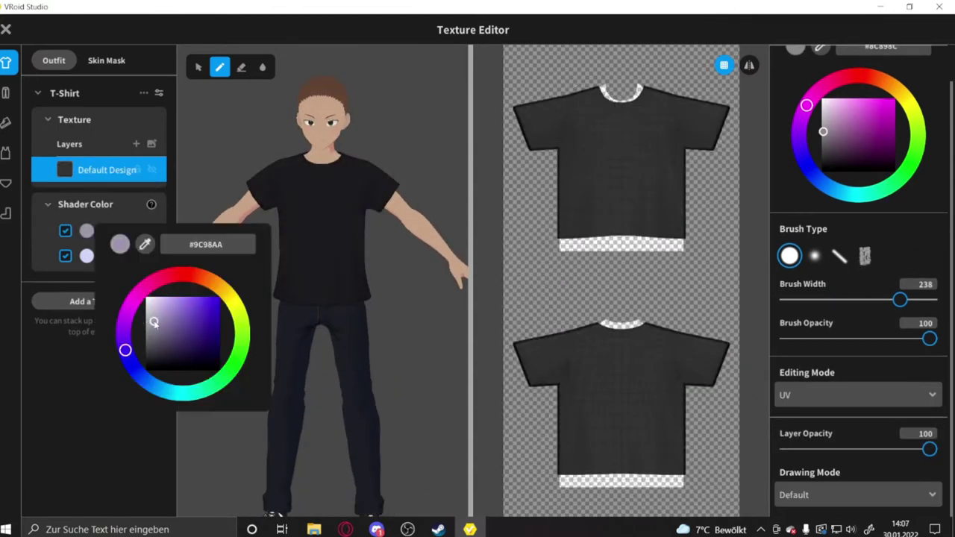
click(6, 29)
click(459, 364)
Look through the Dress, Arm Accessories, Inner Top and Socks outfit categories
drag(179, 276, 529, 296)
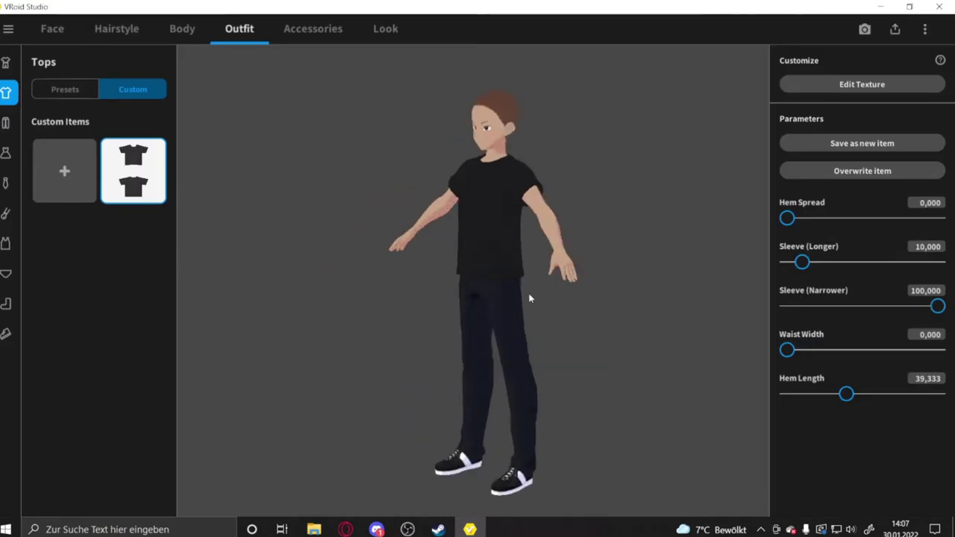
click(6, 153)
click(6, 213)
click(8, 243)
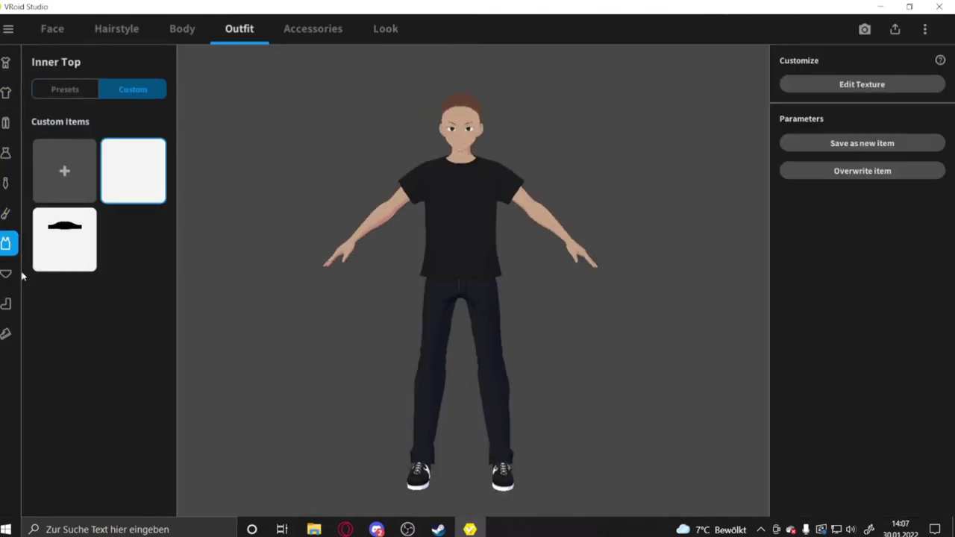
click(6, 303)
scroll(67, 268, down, 3)
scroll(67, 268, down, 3)
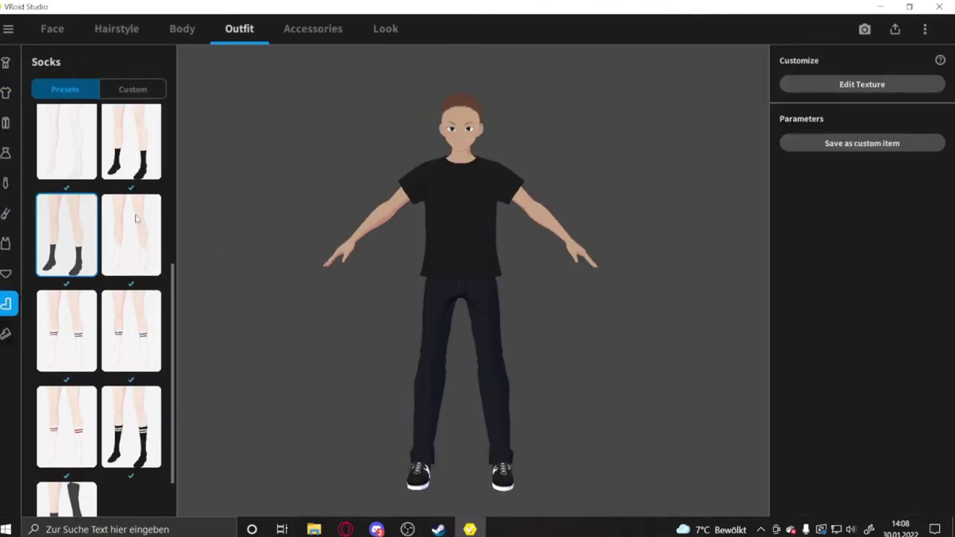
Put the black chunky shoe preset on the avatar
click(6, 333)
scroll(63, 270, up, 10)
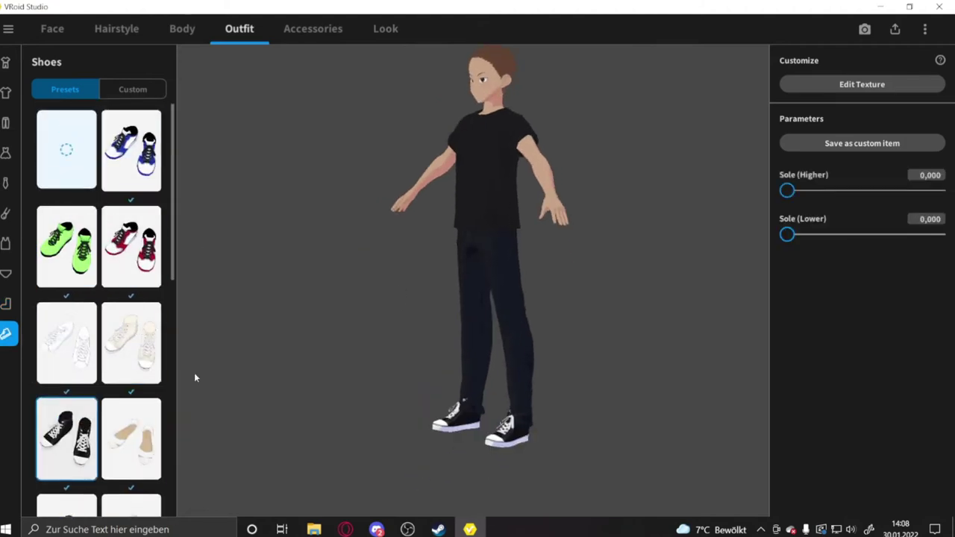
scroll(133, 384, down, 5)
click(132, 384)
scroll(135, 389, down, 4)
drag(302, 446, 719, 221)
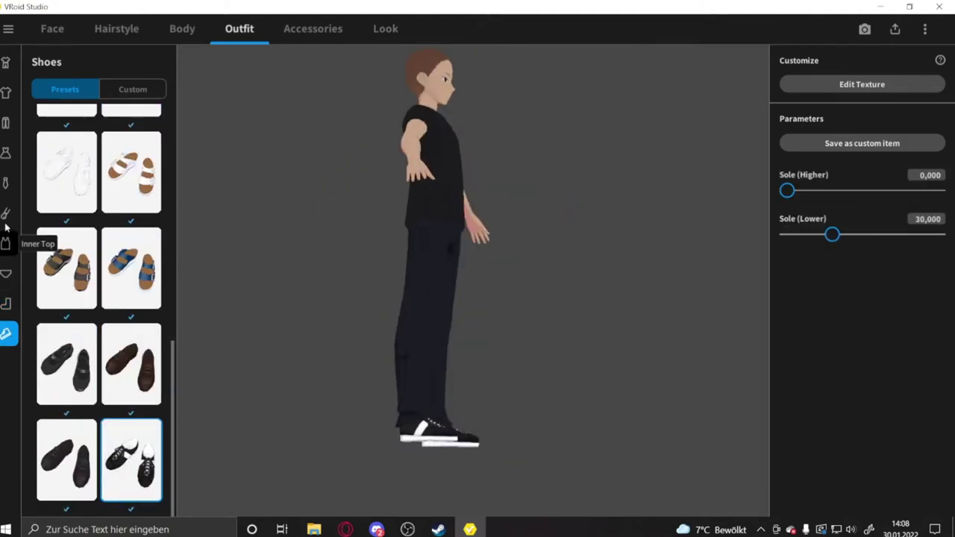
Set the pants' Ankle Hem sliders to 21,333 and 81,333, then go to Hairstyle
click(5, 122)
drag(787, 306, 819, 306)
mouse_move(893, 349)
mouse_down()
mouse_move(852, 350)
mouse_move(909, 350)
mouse_up()
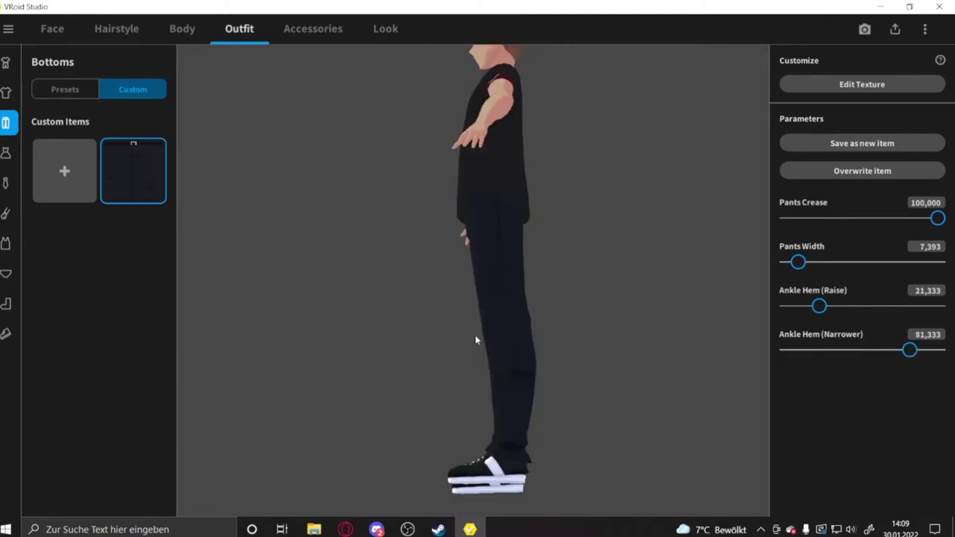
click(127, 30)
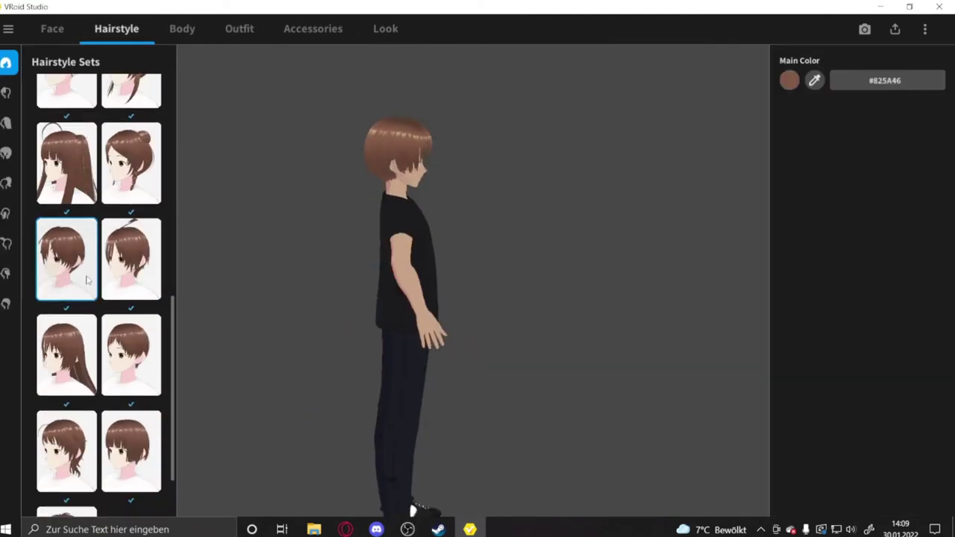
Apply the last hairstyle set, giving the avatar short brown hair with an ahoge
scroll(87, 280, down, 1)
click(67, 459)
mouse_move(441, 196)
mouse_down()
mouse_move(398, 320)
mouse_move(424, 299)
mouse_up()
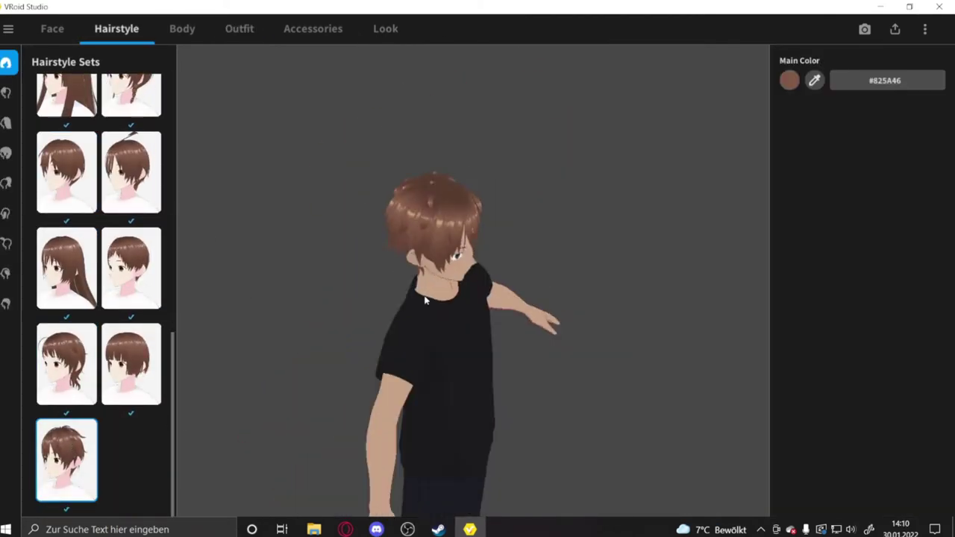
Browse the Front, Back, overall, extension, Side, Ahoge, Extra and Base hair presets
click(6, 92)
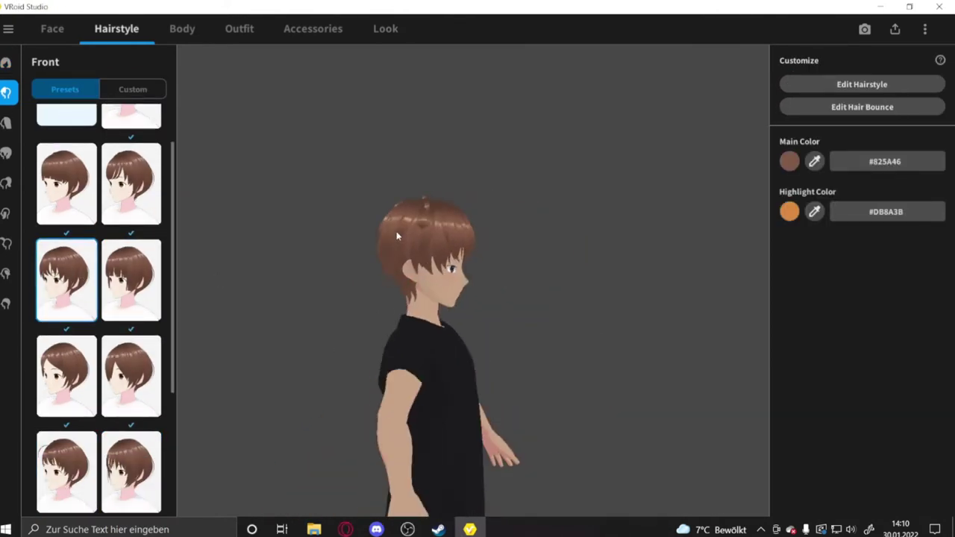
click(6, 122)
scroll(97, 298, down, 2)
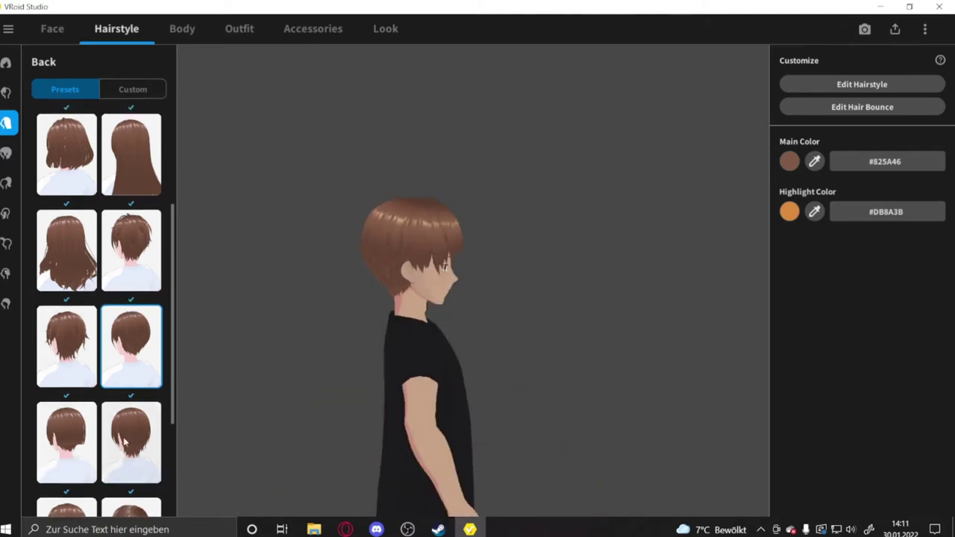
scroll(97, 299, down, 1)
click(7, 153)
click(6, 182)
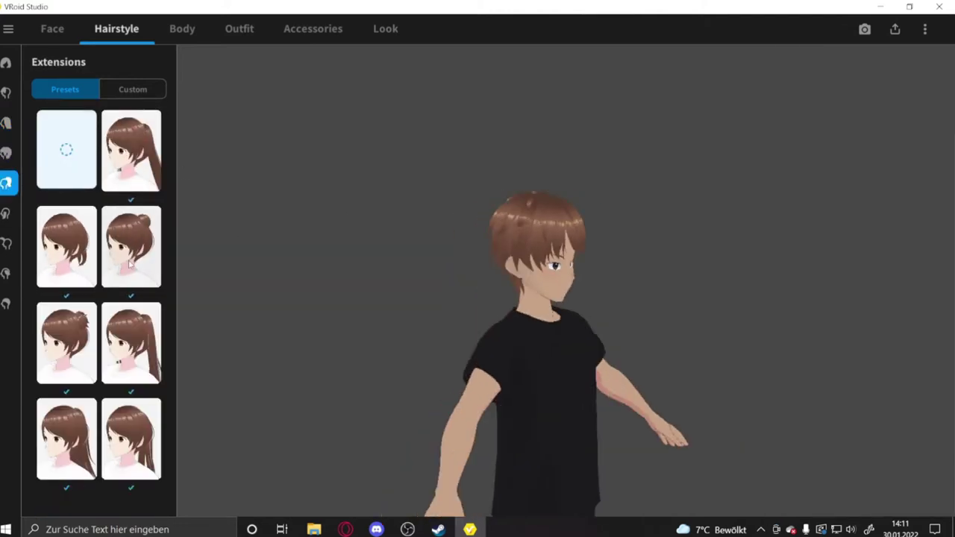
click(6, 214)
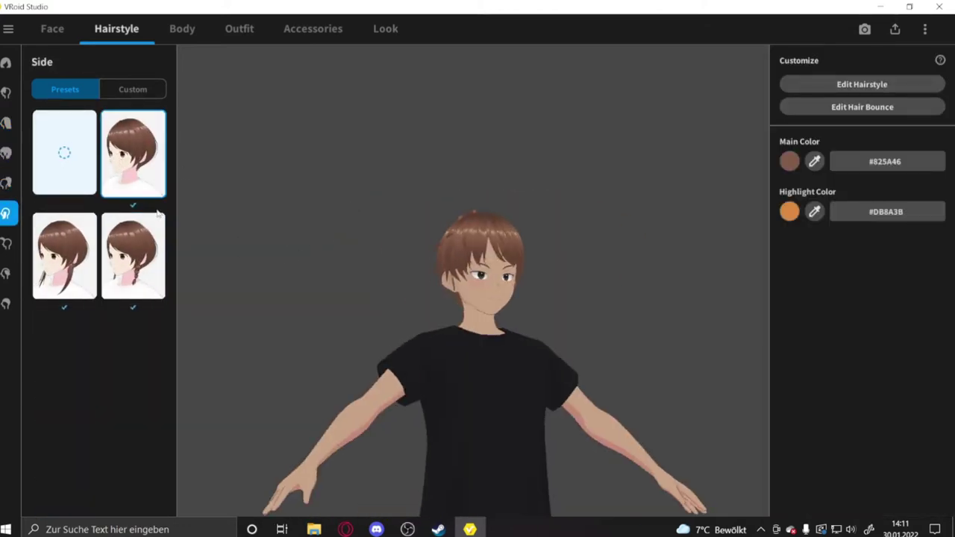
click(6, 243)
click(7, 274)
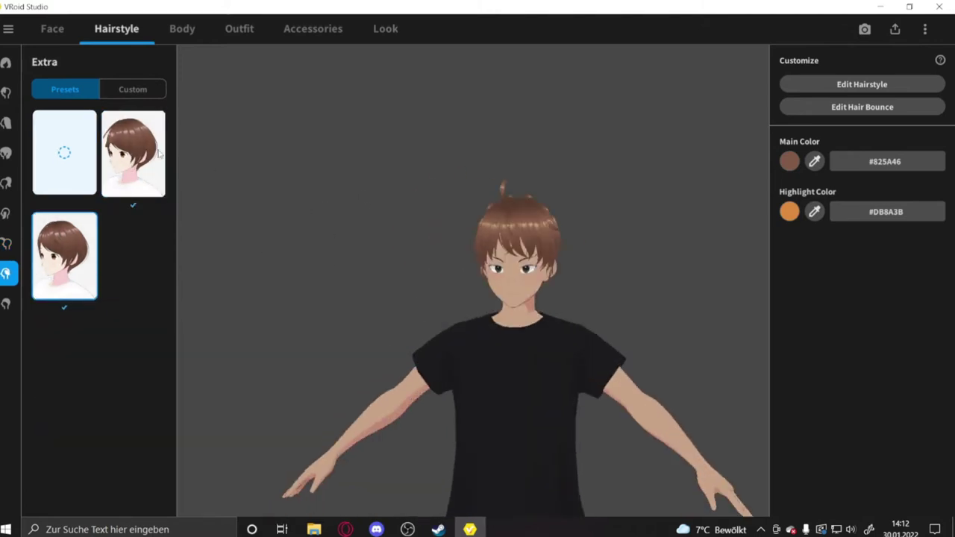
click(6, 304)
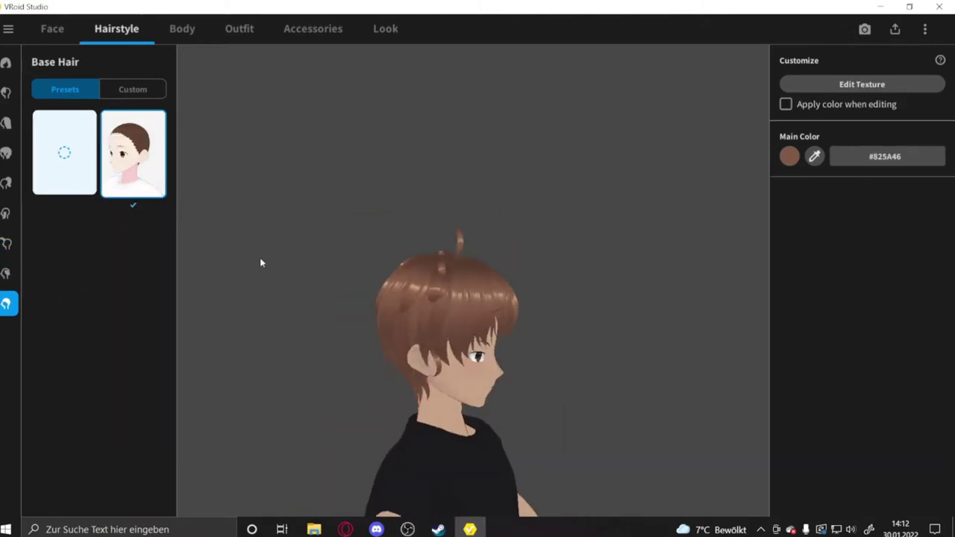
click(130, 89)
click(6, 63)
Give the avatar a side-swept Front hair bangs preset
click(6, 92)
click(65, 88)
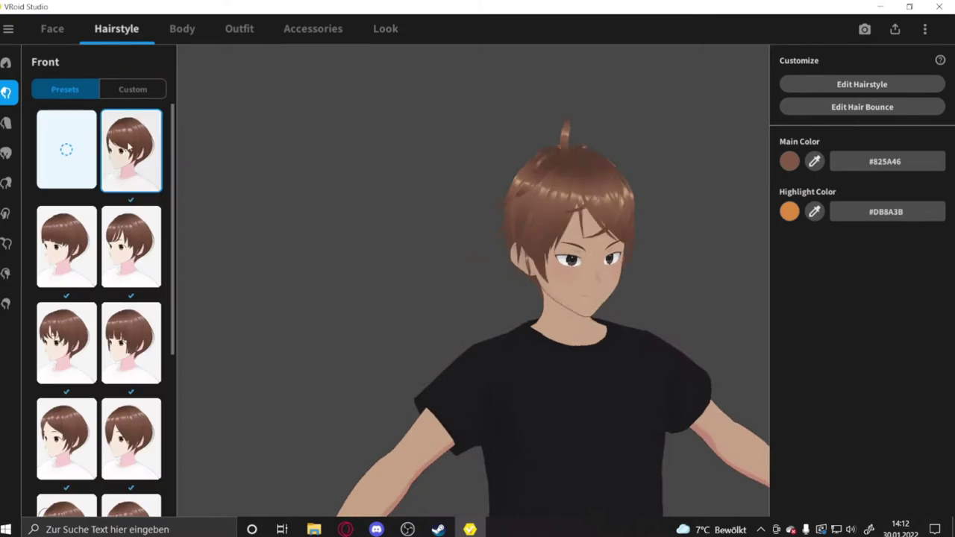
scroll(97, 299, down, 3)
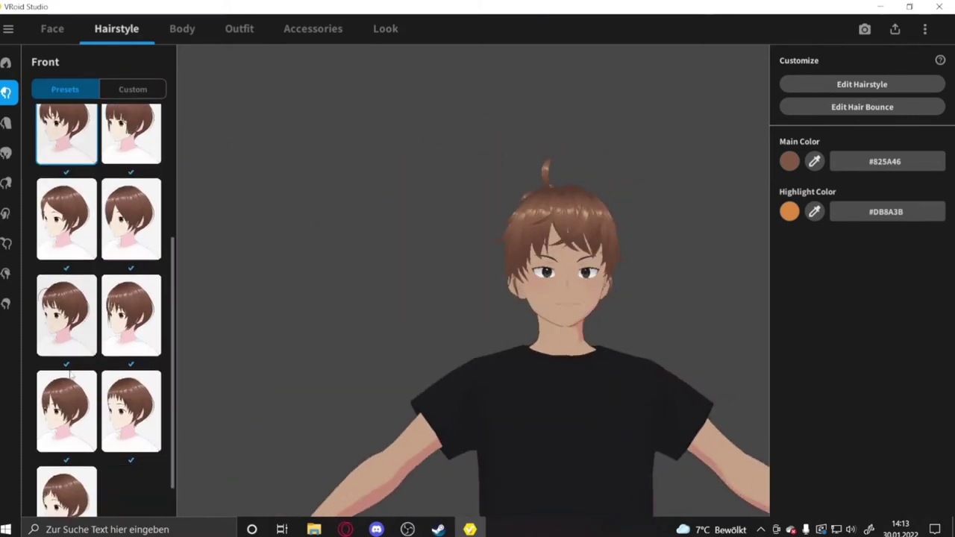
click(67, 379)
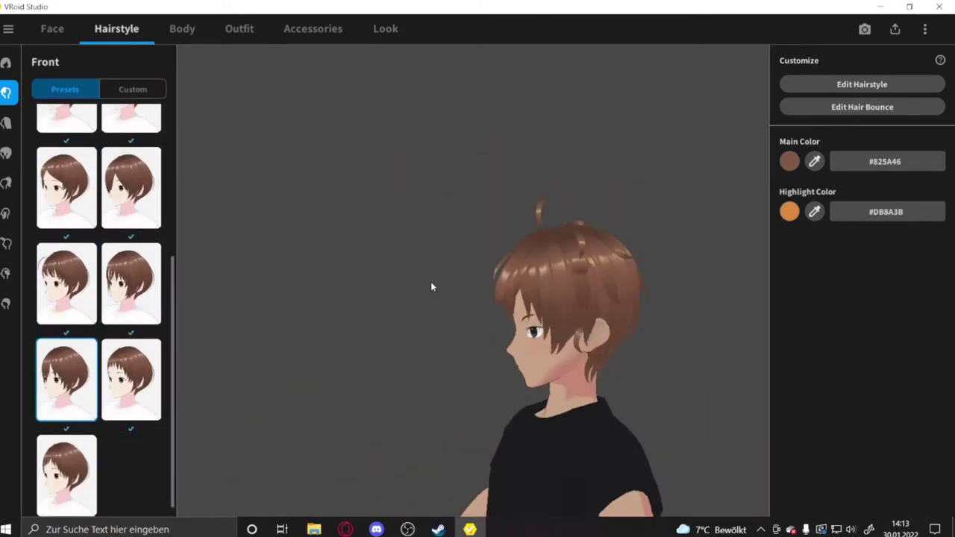
drag(431, 281, 575, 231)
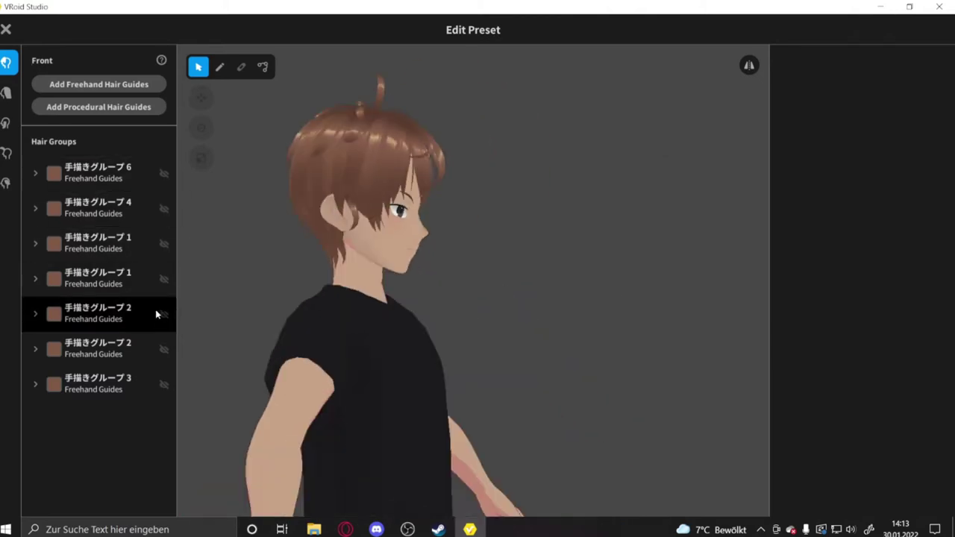
Delete front hair groups 2 and 3 in the guide editor
click(102, 349)
key(Delete)
click(149, 354)
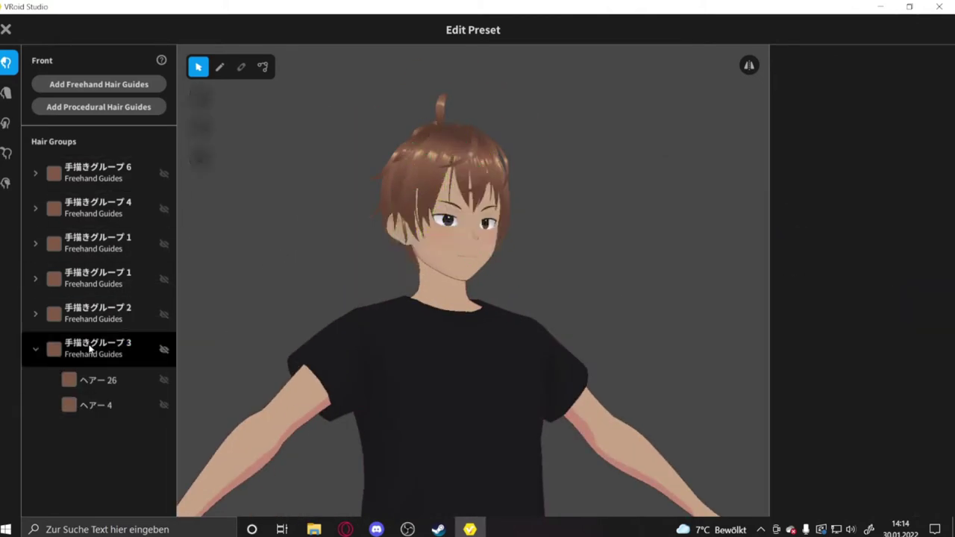
click(220, 67)
key(Delete)
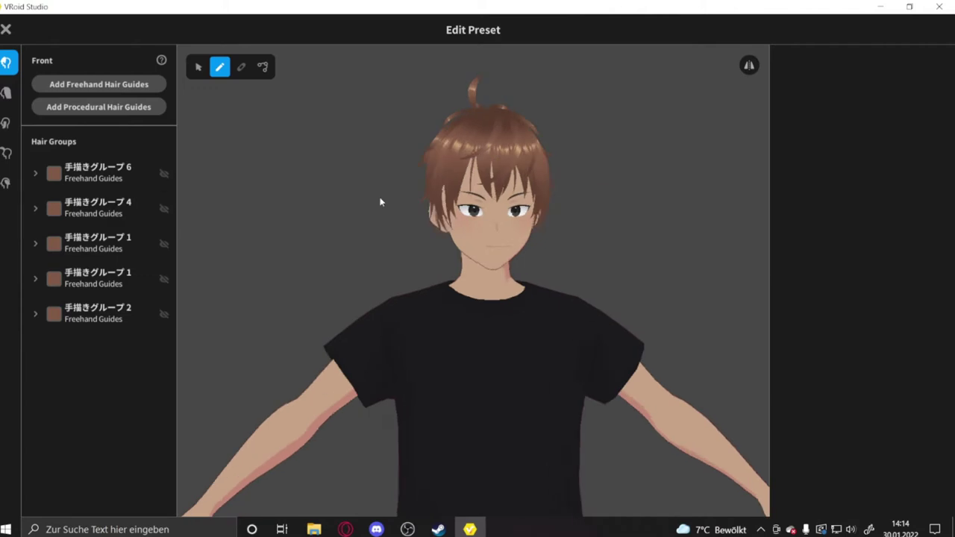
Inspect hair groups 4 and 6 from several angles, then close the guide editor
right_drag(380, 203, 258, 232)
click(98, 206)
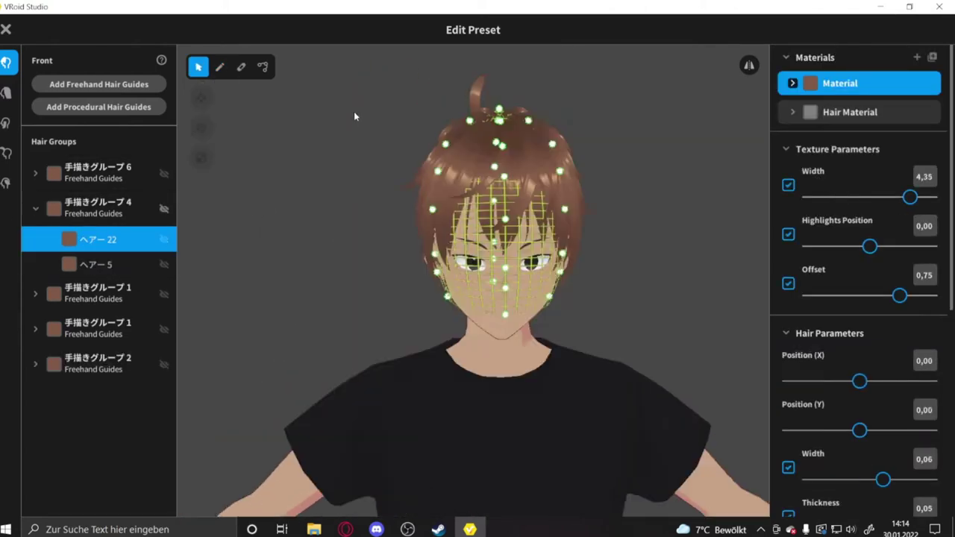
right_drag(369, 333, 715, 120)
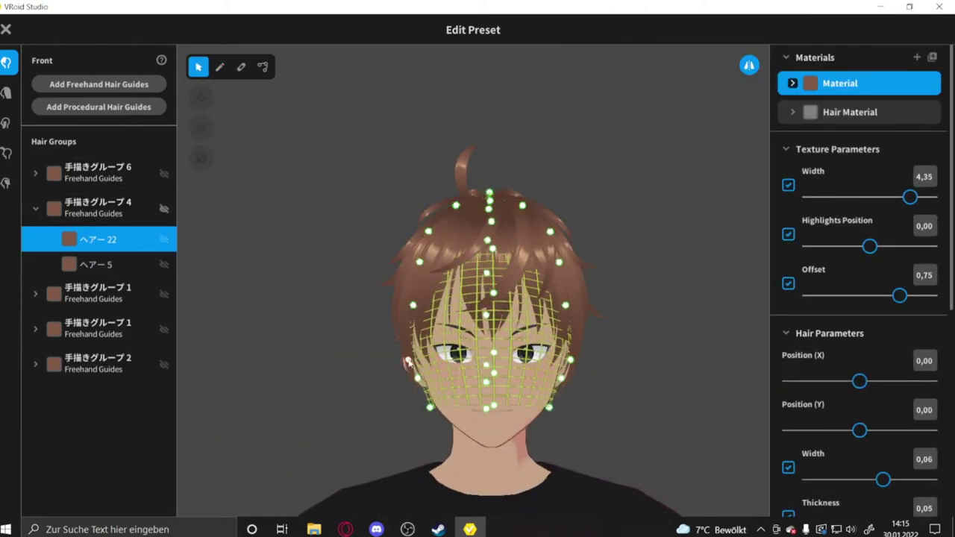
mouse_move(407, 361)
right_down()
mouse_move(380, 358)
mouse_move(672, 111)
right_up()
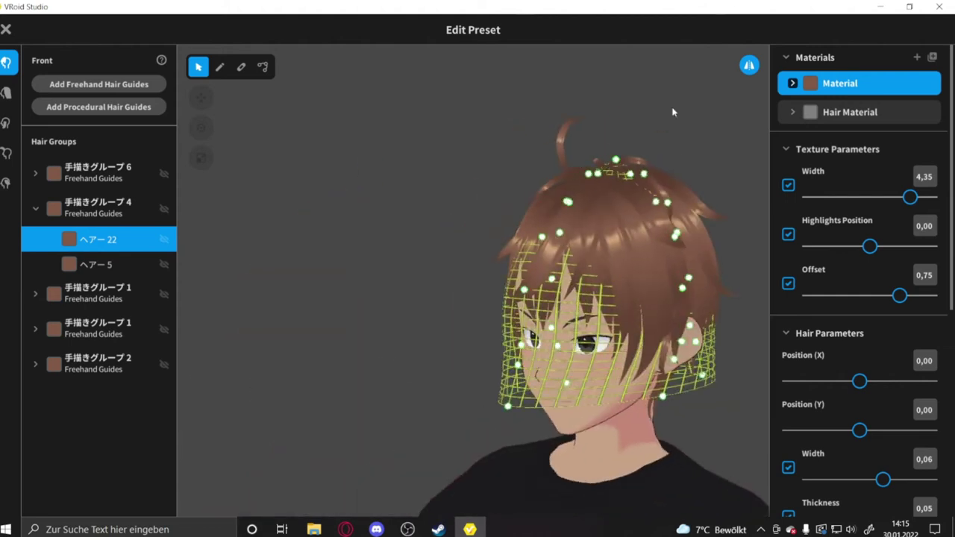
click(83, 179)
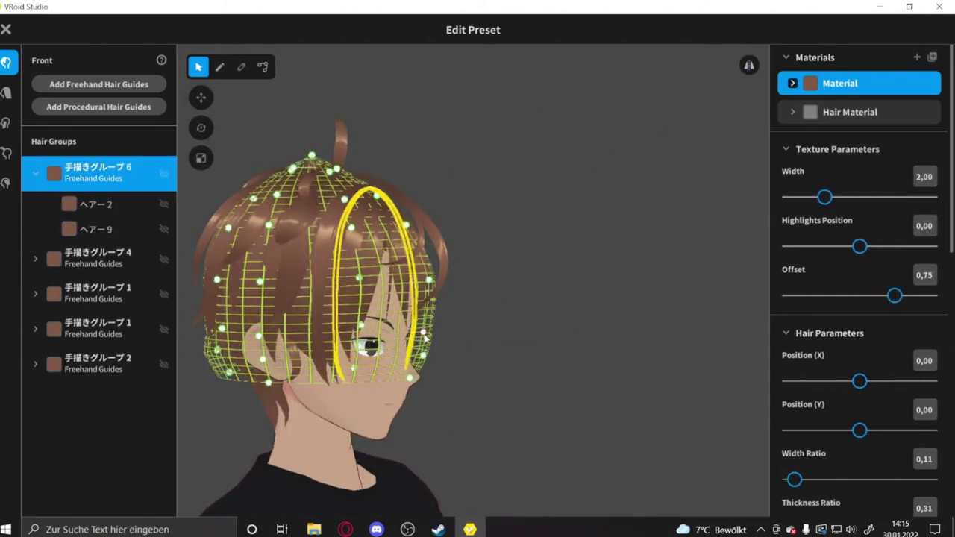
click(499, 192)
key(Escape)
Open the back hair's guide editor and inspect its groups, including the Hair 4, 6, 8 group
click(473, 377)
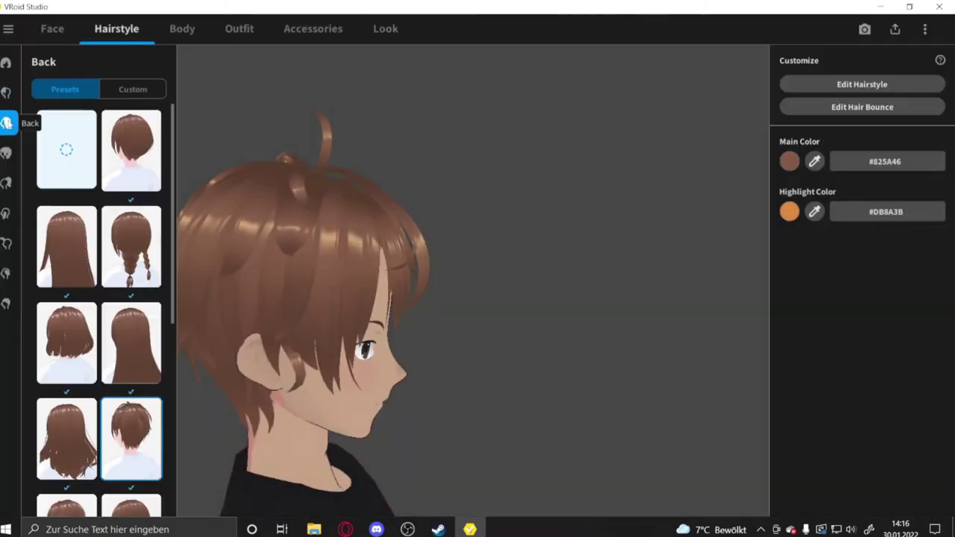
click(827, 91)
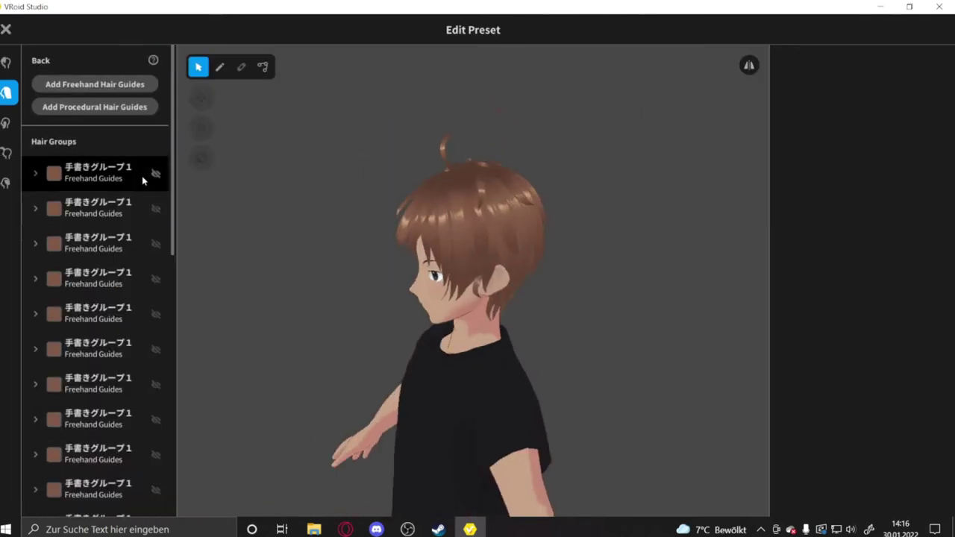
click(141, 179)
click(360, 192)
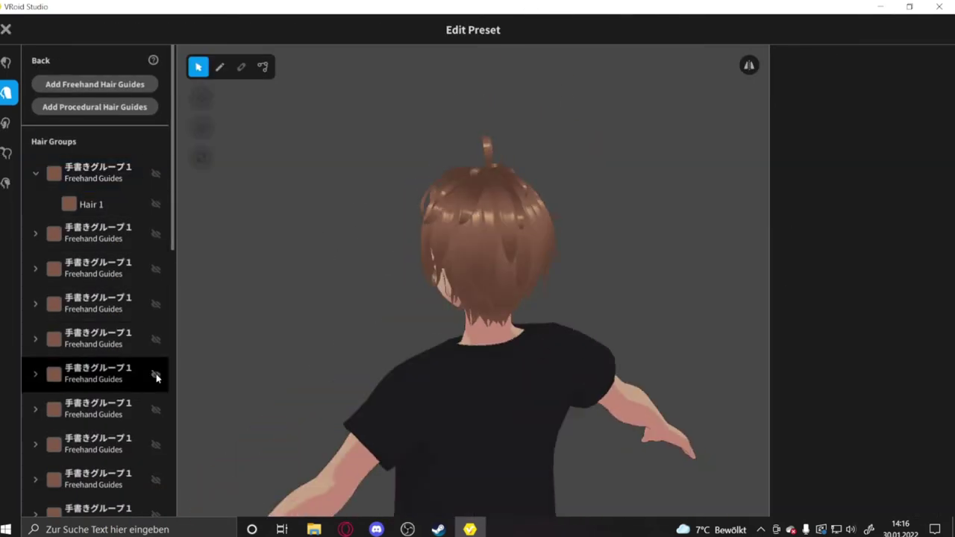
click(157, 377)
scroll(119, 447, down, 3)
click(157, 410)
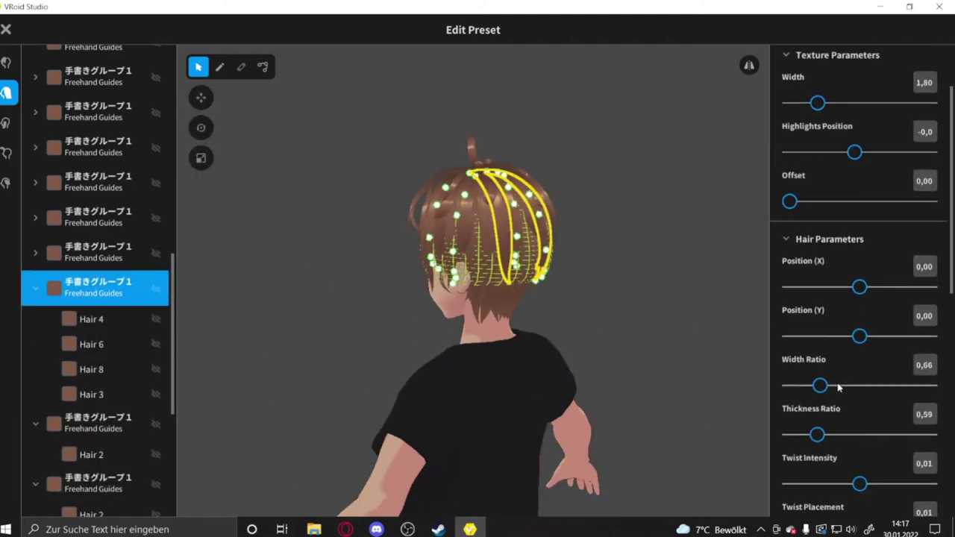
scroll(836, 414, down, 5)
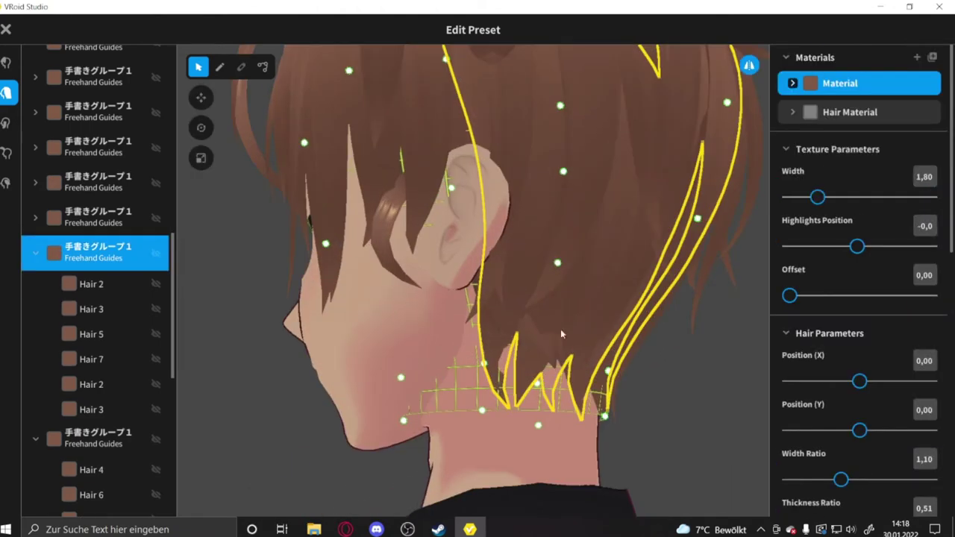
Check more strands and the Hair 5 group, then orbit to the face and zoom out
click(489, 385)
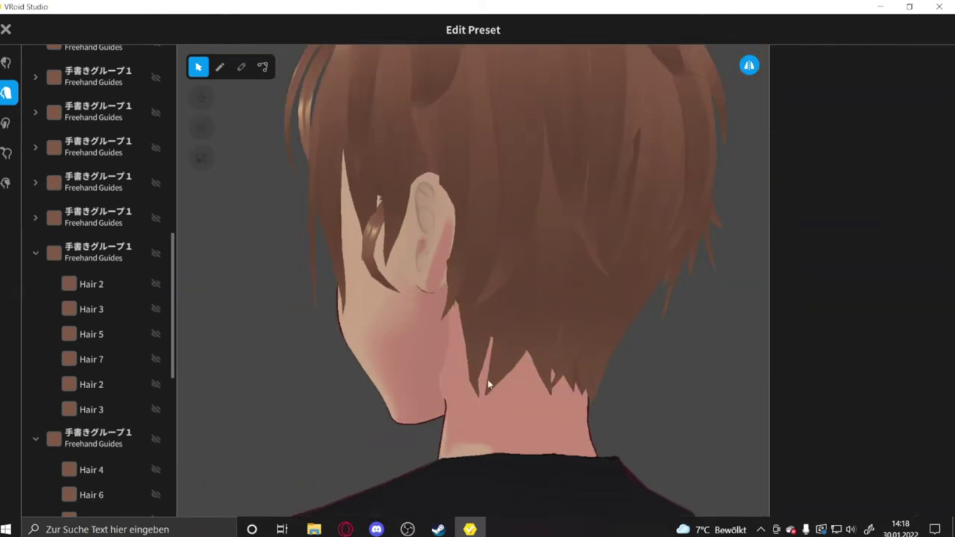
click(114, 250)
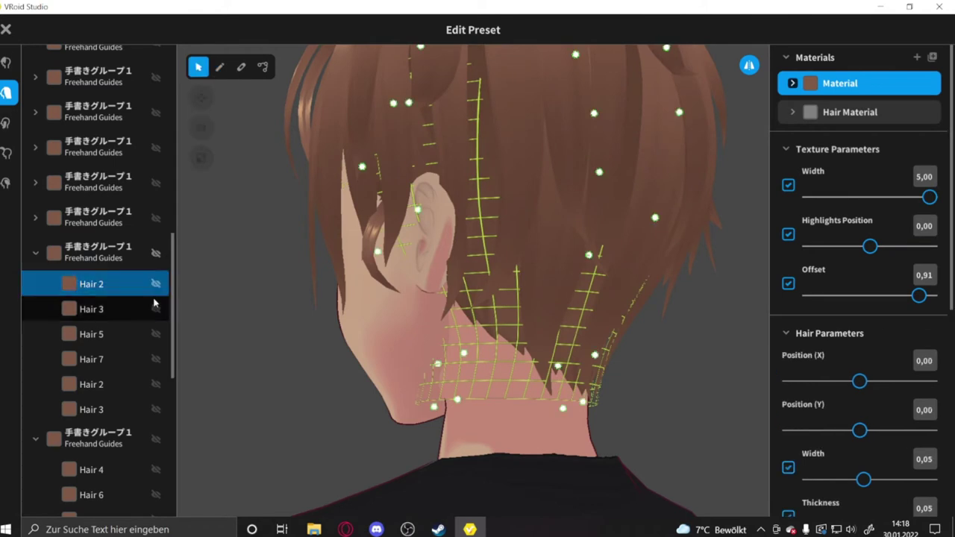
click(128, 308)
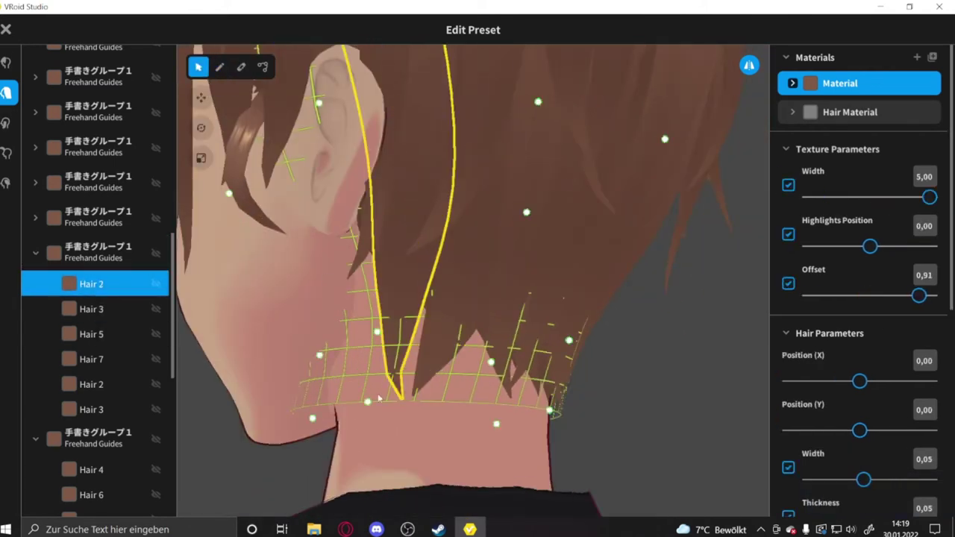
click(35, 254)
click(112, 217)
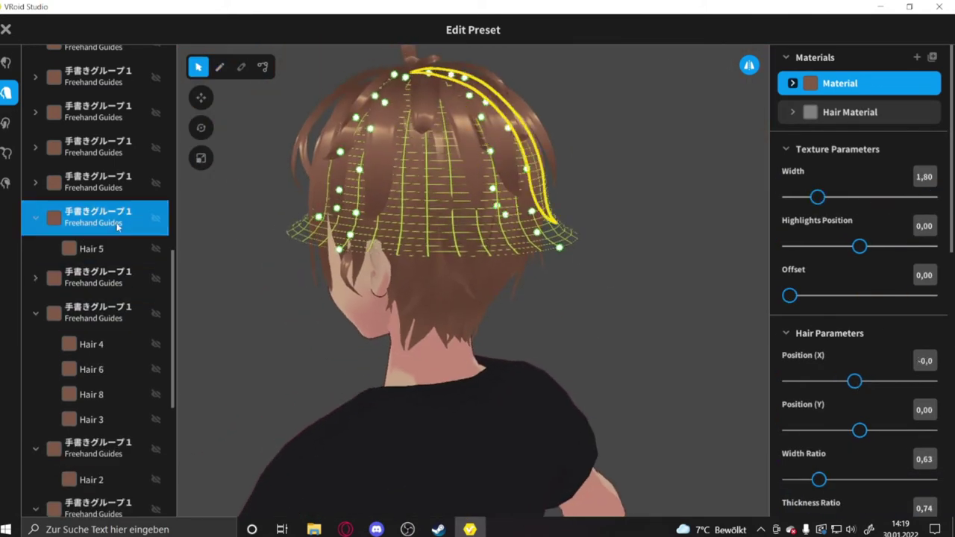
scroll(113, 149, down, 1)
scroll(114, 132, up, 2)
right_drag(447, 224, 544, 181)
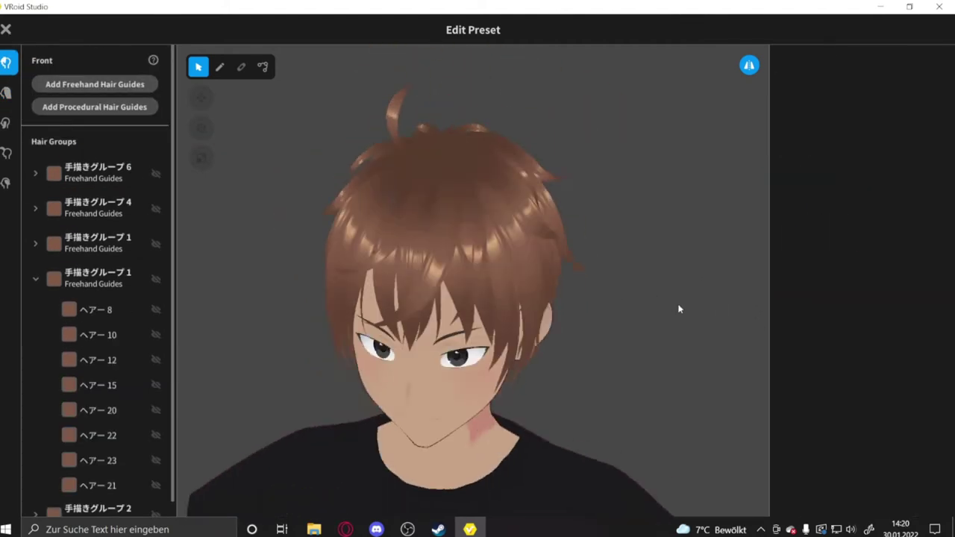
scroll(626, 291, down, 1)
scroll(619, 239, down, 3)
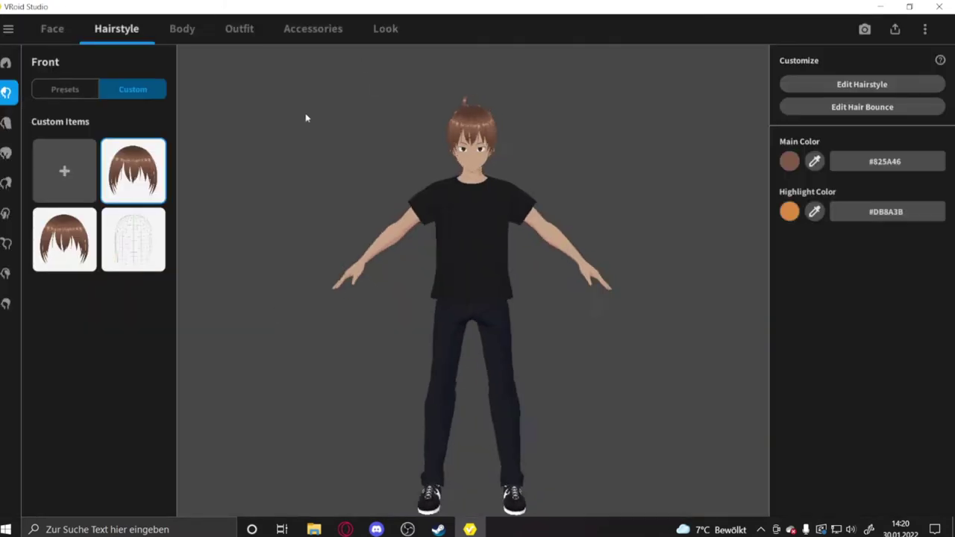
Darken the main hair colour and add a third hair material in the hairstyle editor
click(793, 214)
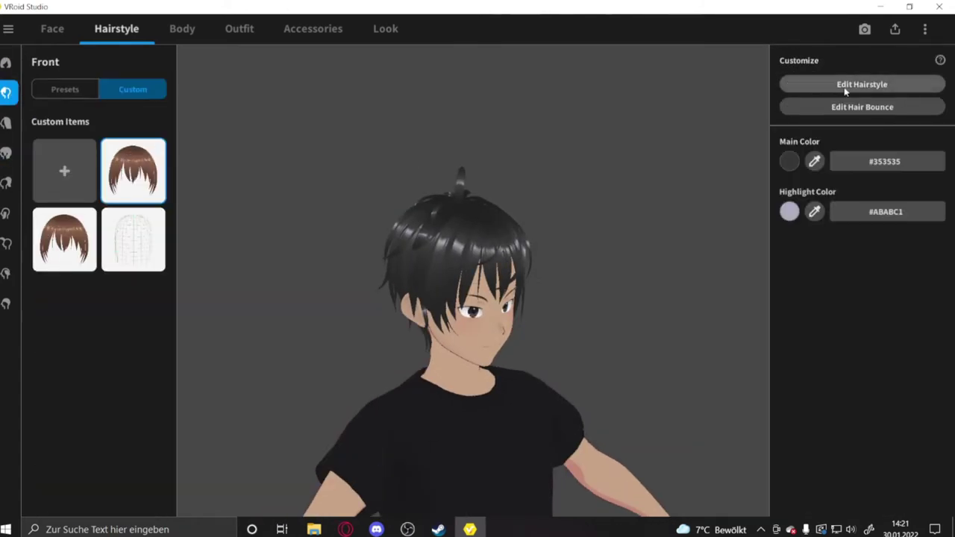
click(845, 88)
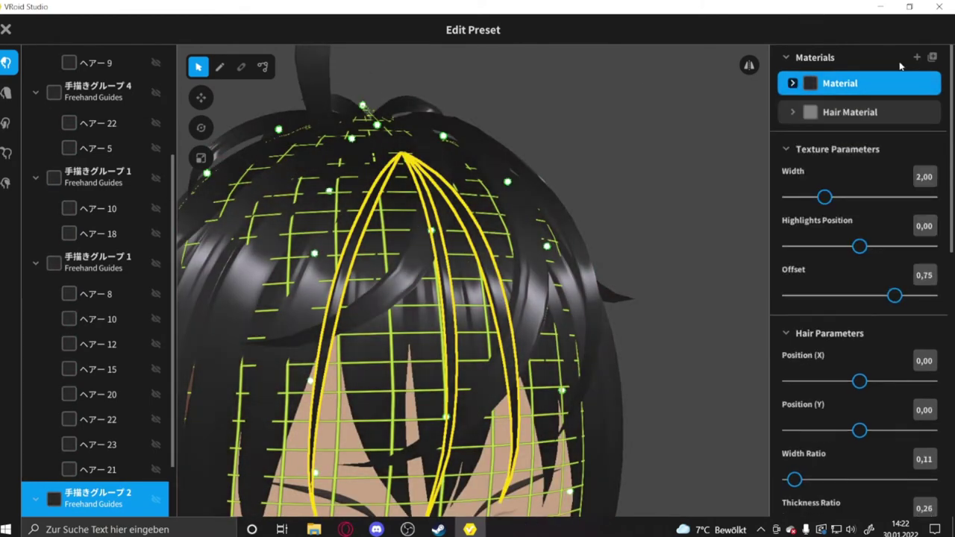
click(917, 57)
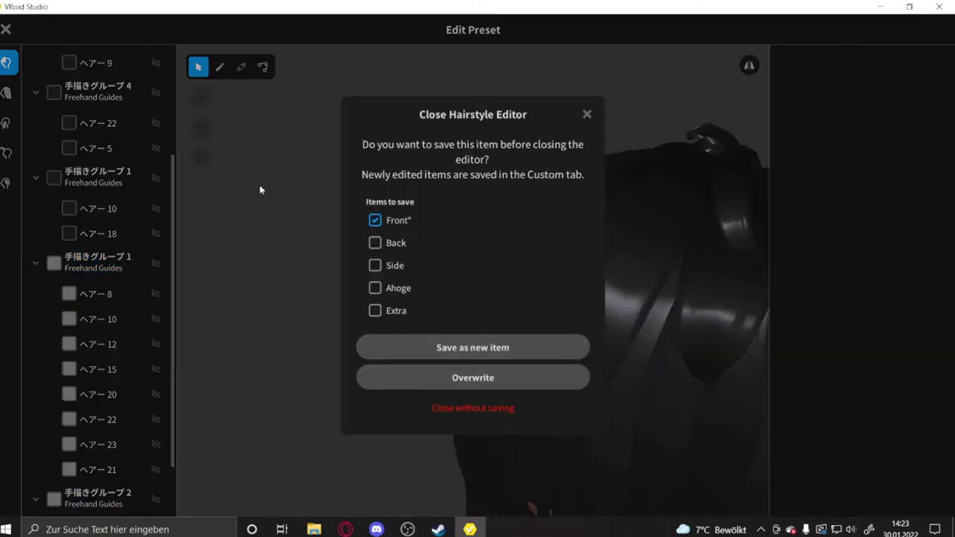
click(473, 347)
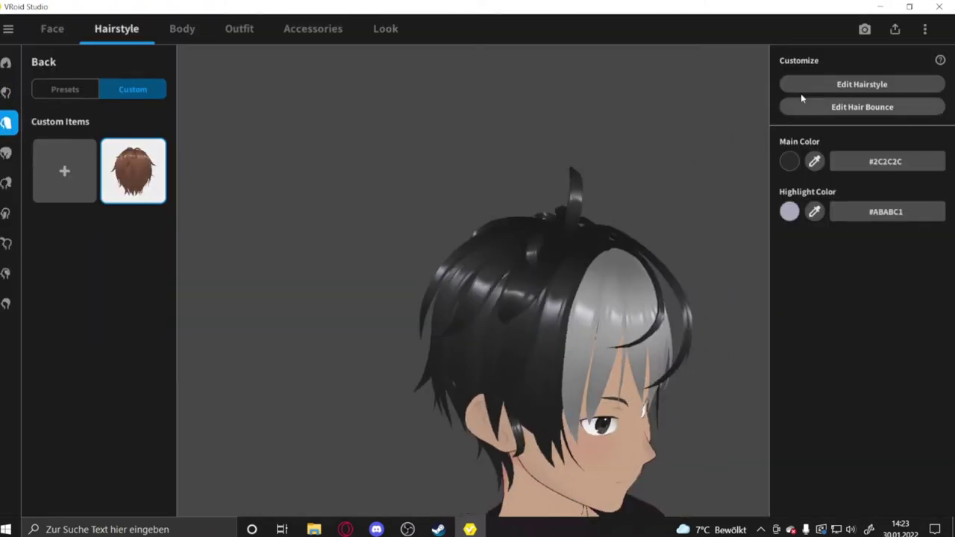
click(804, 86)
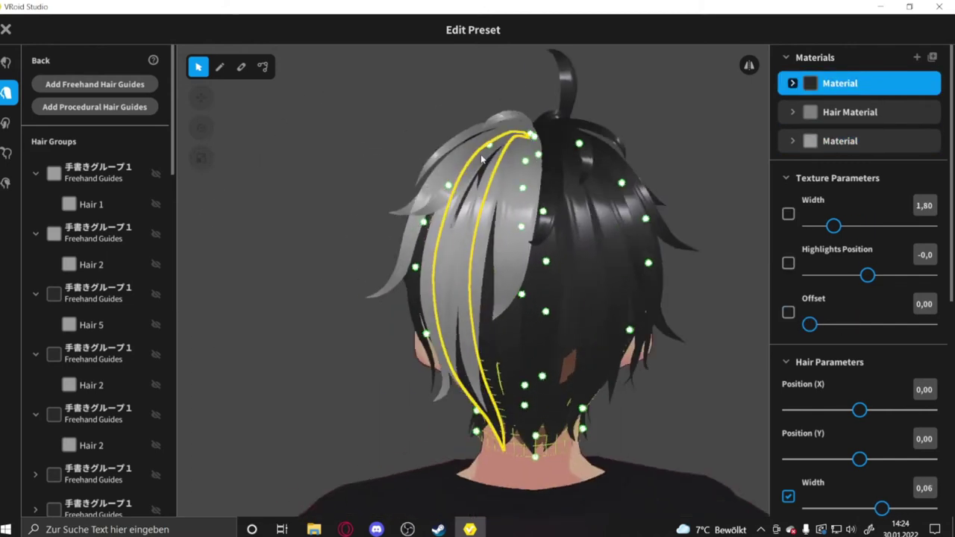
Assign the new grey material to back-hair strands, checking them from several angles
right_drag(482, 159, 446, 221)
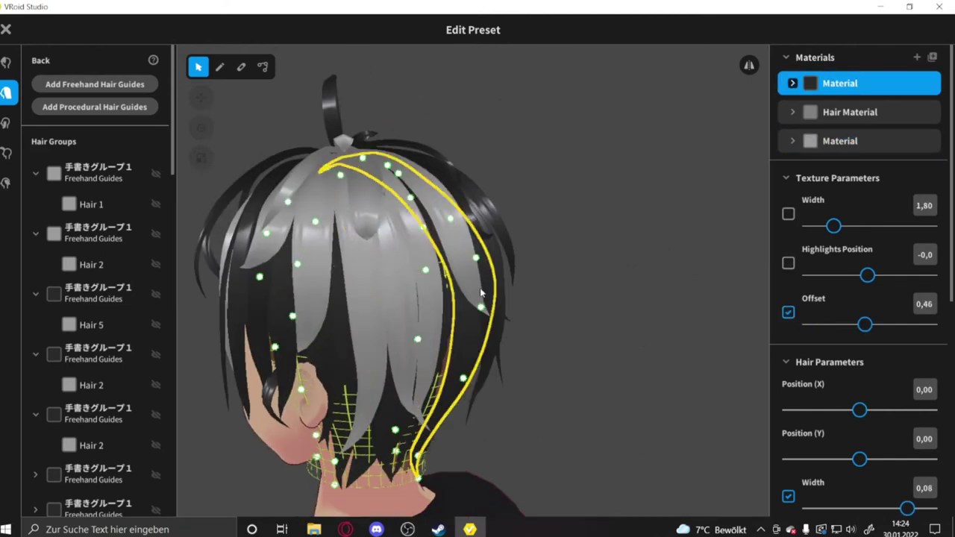
right_drag(481, 293, 610, 280)
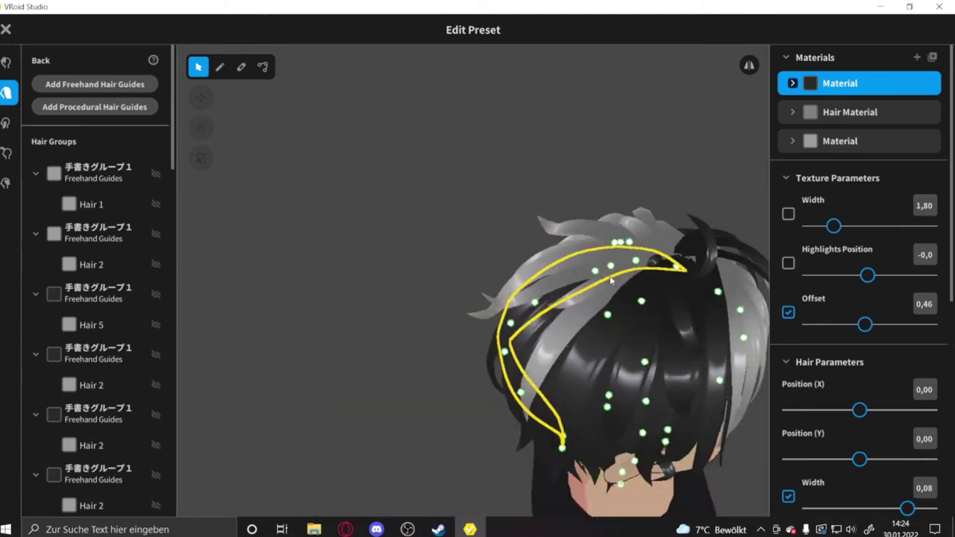
click(846, 146)
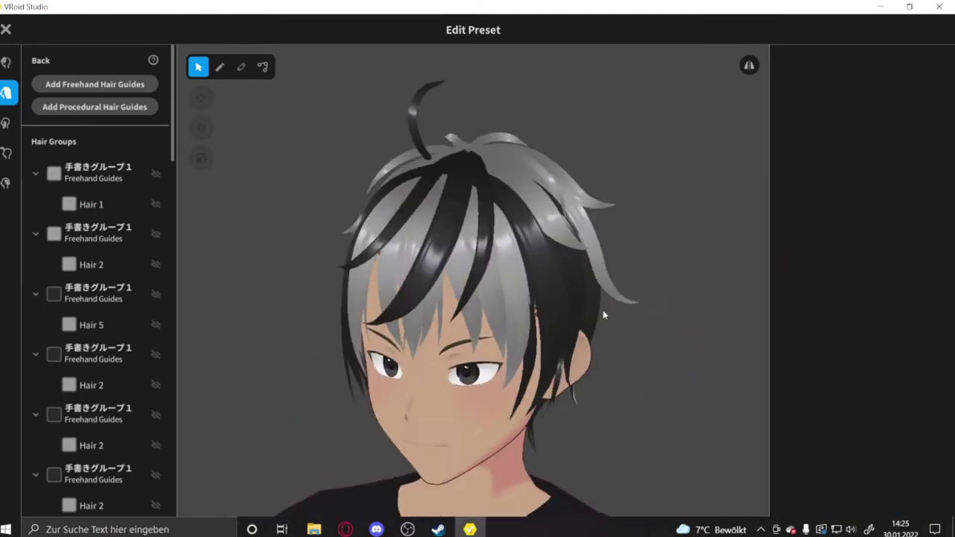
right_drag(584, 269, 623, 255)
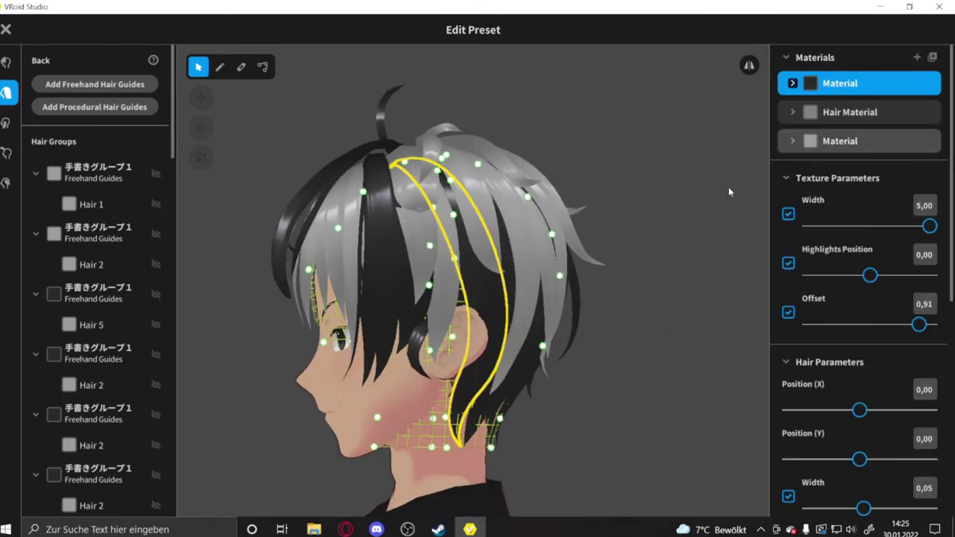
click(489, 365)
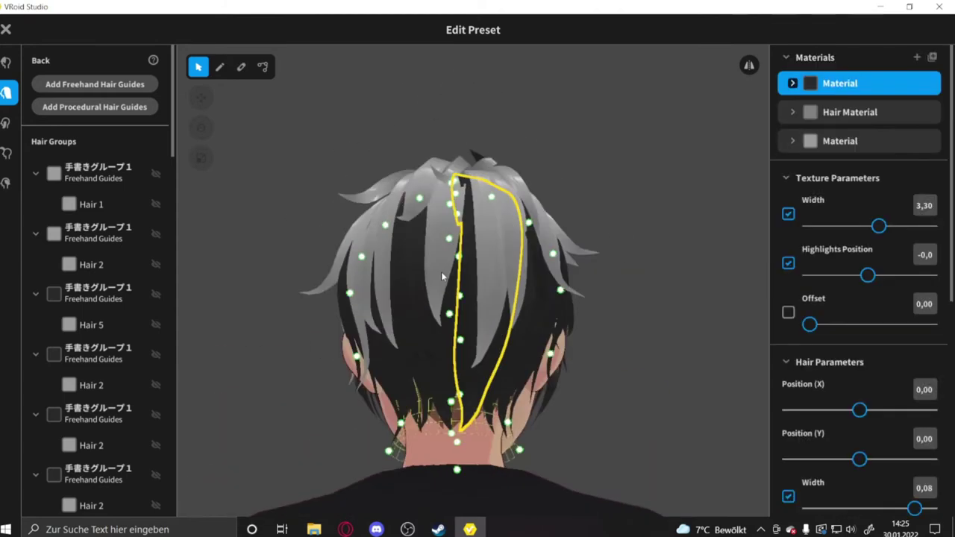
mouse_move(489, 366)
right_down()
mouse_move(657, 180)
mouse_move(574, 287)
right_up()
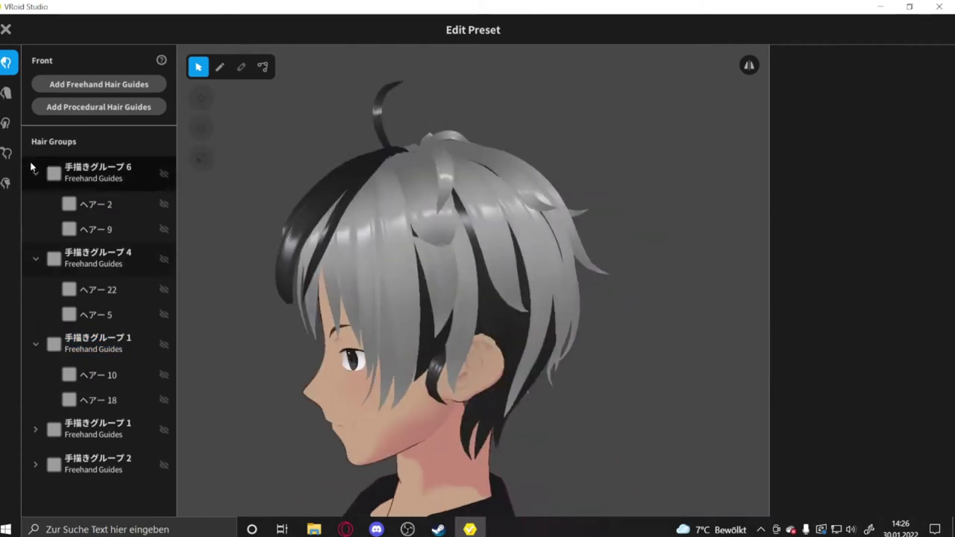
Go through the Side and other hair groups and select the Hair 6 strand
click(6, 123)
click(6, 152)
click(6, 182)
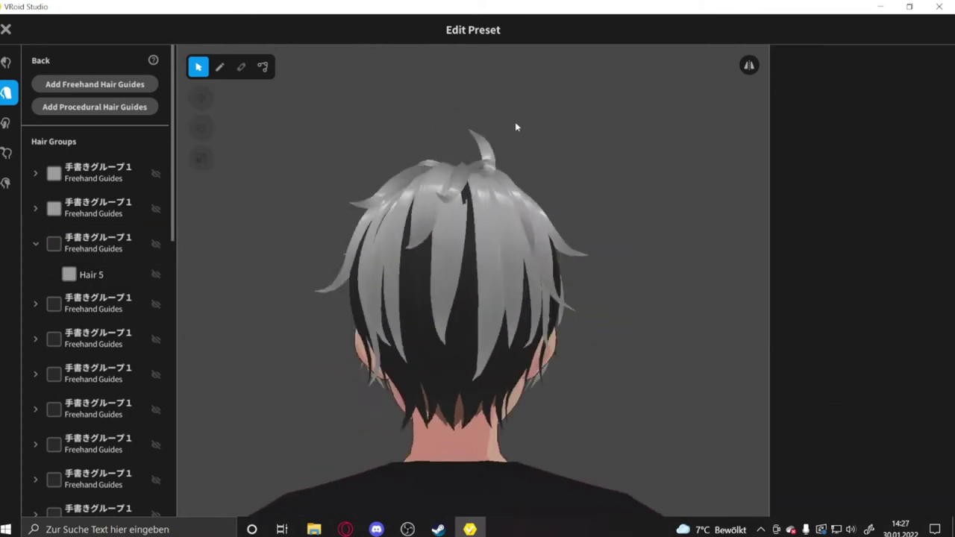
click(91, 274)
click(95, 345)
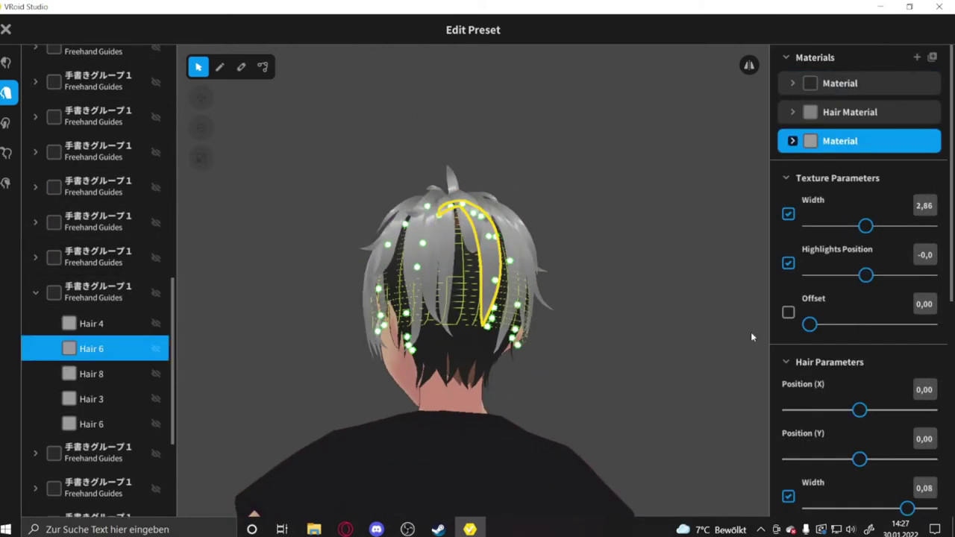
drag(751, 421, 507, 326)
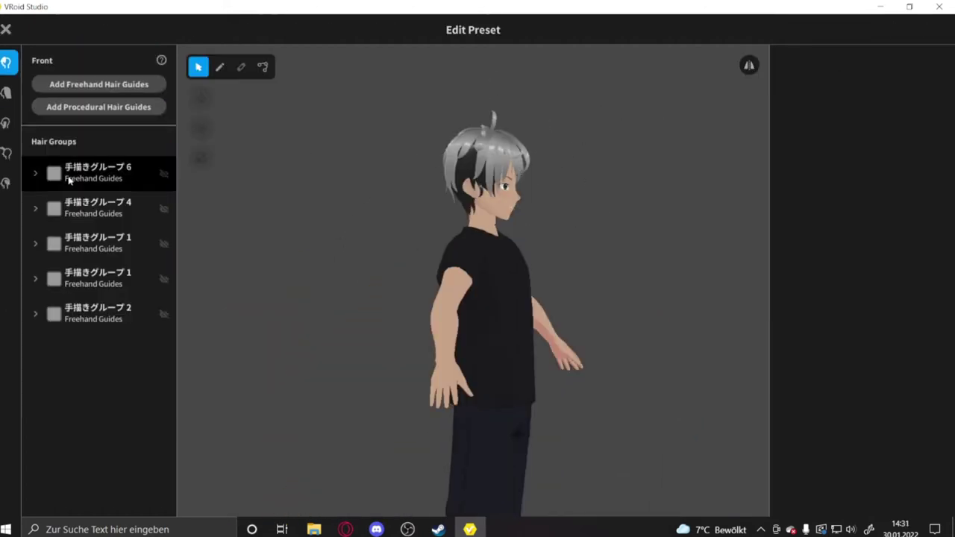
Close the hairstyle editor keeping the silver hair, preview it in the photo booth, and open Export
click(5, 30)
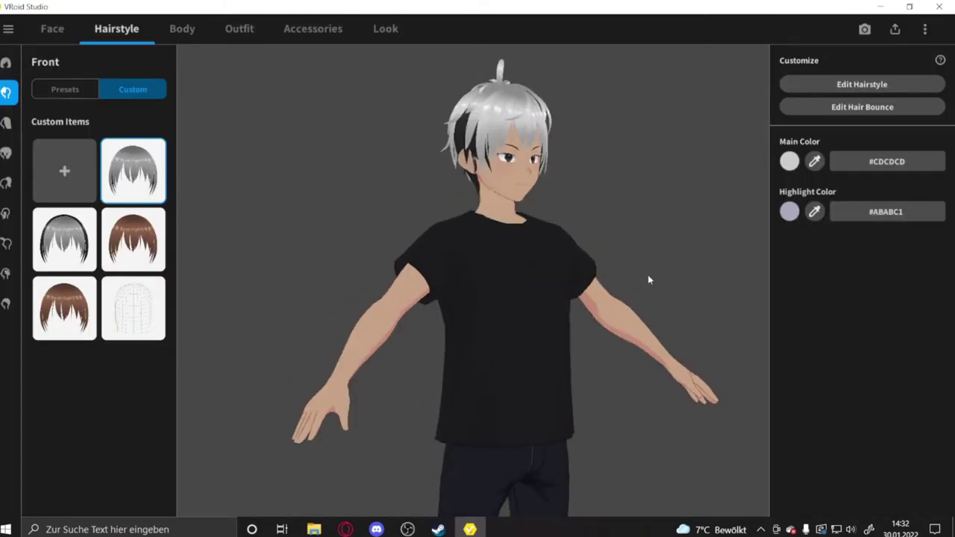
click(864, 28)
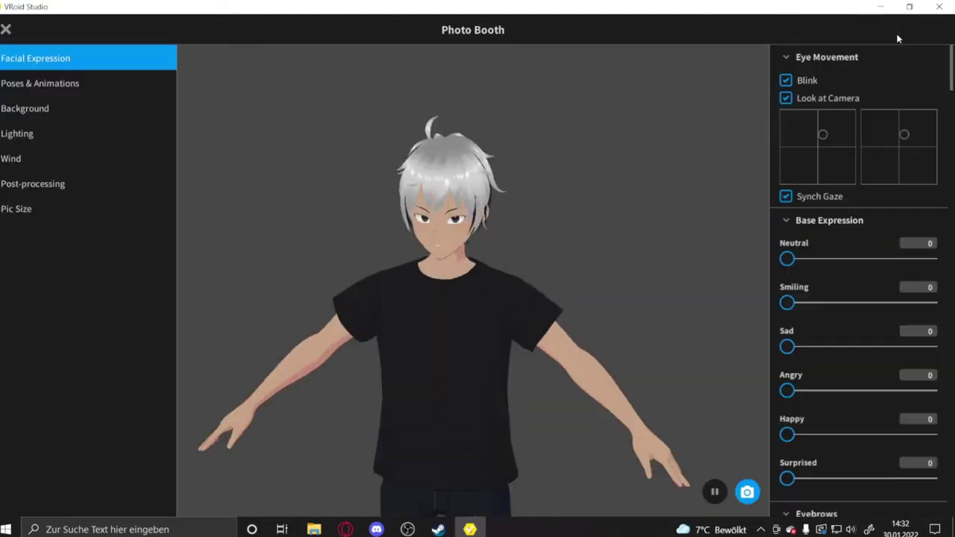
click(6, 29)
click(894, 29)
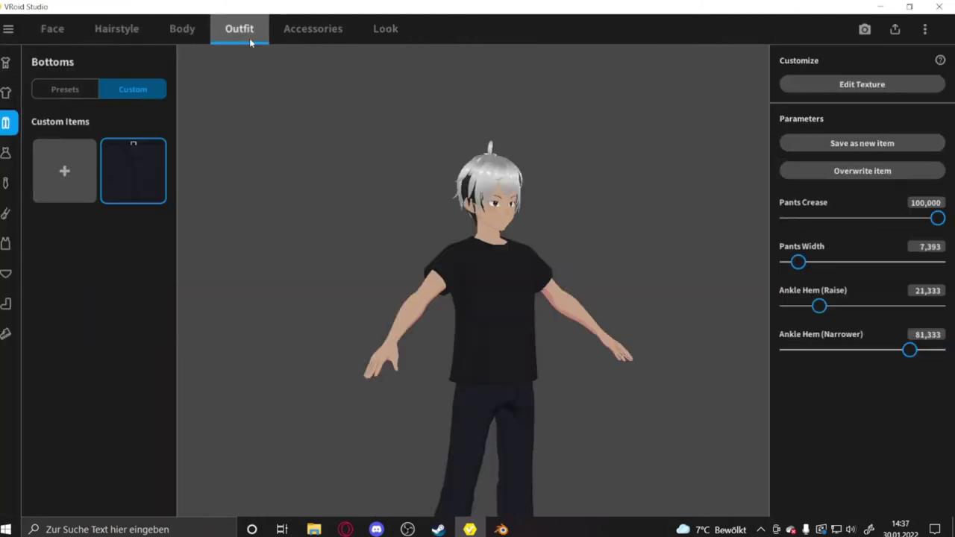
Dress the avatar in the black hoodie from the Tops presets and inspect it
click(6, 92)
click(49, 91)
scroll(97, 299, down, 4)
click(66, 286)
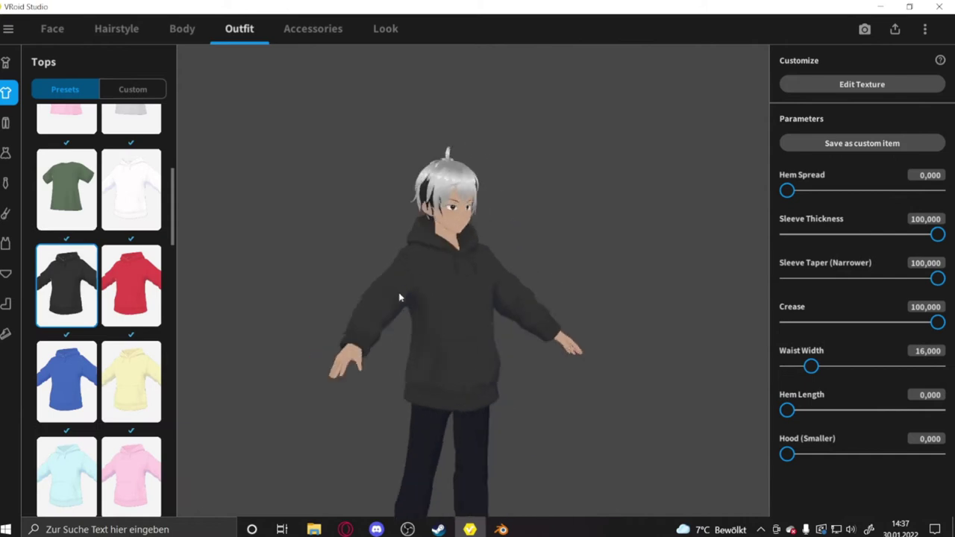
mouse_move(401, 298)
mouse_down()
mouse_move(497, 390)
mouse_move(420, 386)
mouse_up()
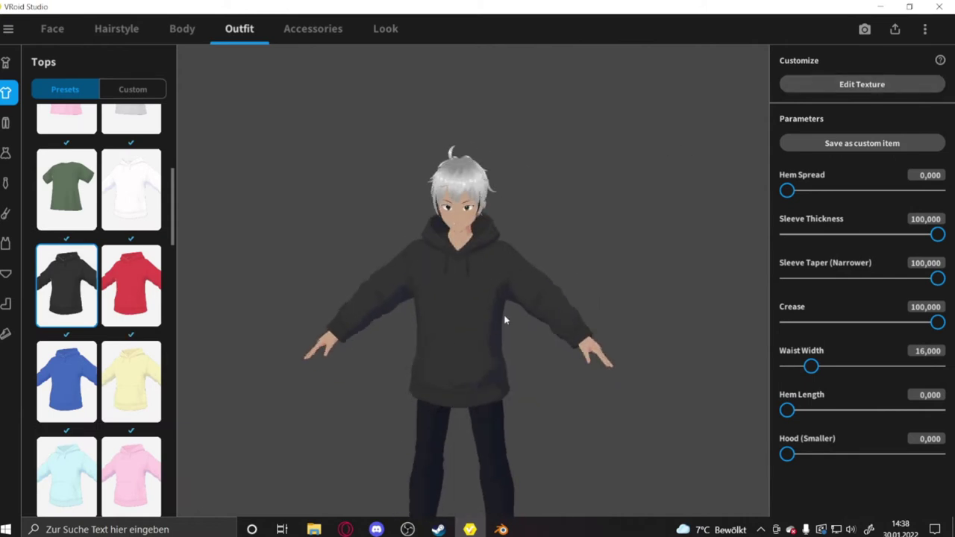
drag(493, 309, 425, 299)
Check the hoodie's base colour in the Texture Editor, then close it
click(861, 84)
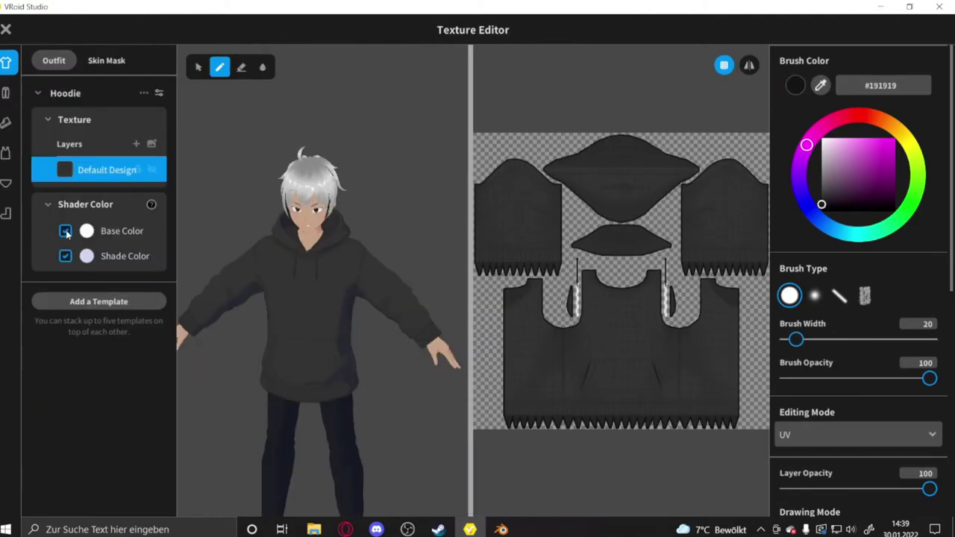
click(87, 231)
click(6, 29)
click(417, 352)
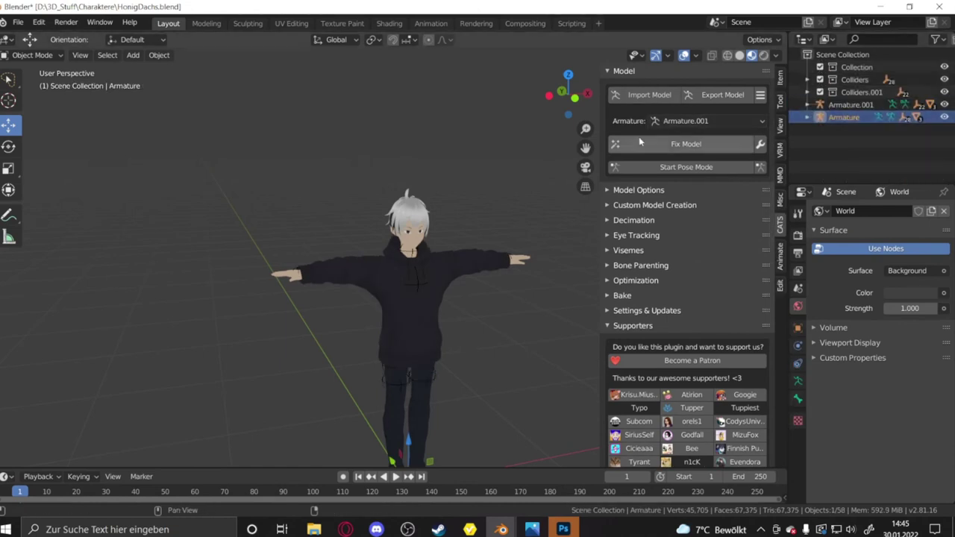
Select the avatar's body mesh and run CATS Fix Model to merge the meshes
click(470, 249)
click(679, 144)
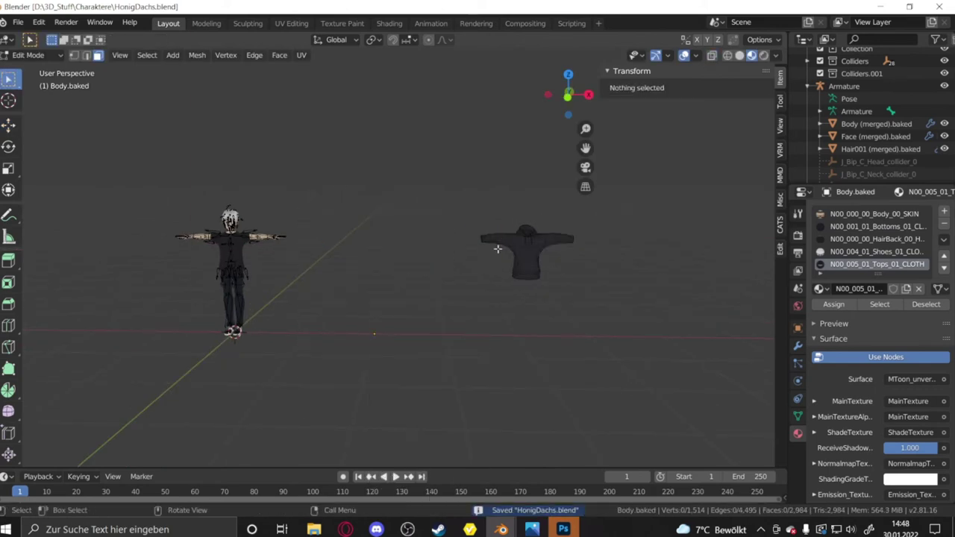
Set the separated hoodie's origin to its geometry and move it back onto the body
key(a)
key(Tab)
click(526, 250)
right_click(522, 275)
click(640, 285)
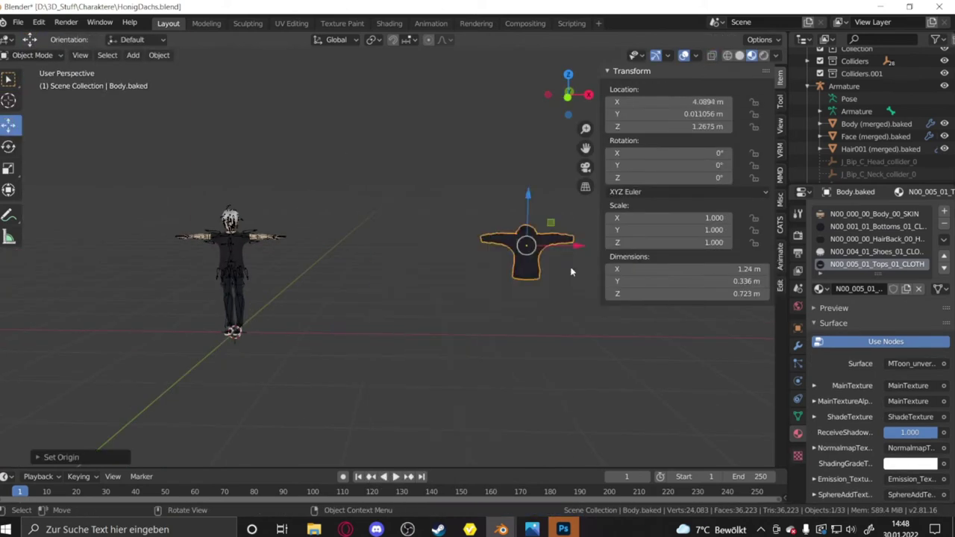
key(g)
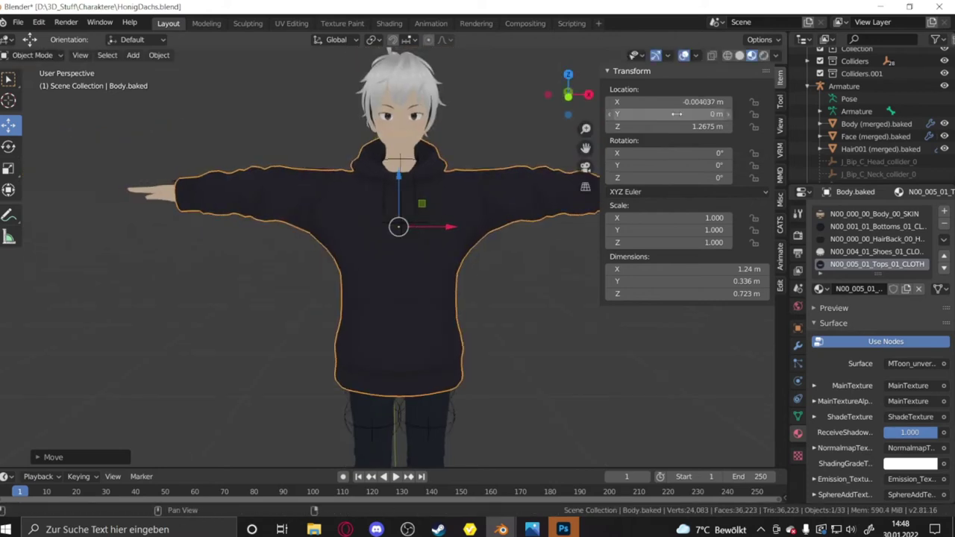
Zoom out, show the armature bones over the model, and select the Armature
alt+middle_drag(309, 197, 448, 206)
scroll(448, 207, down, 3)
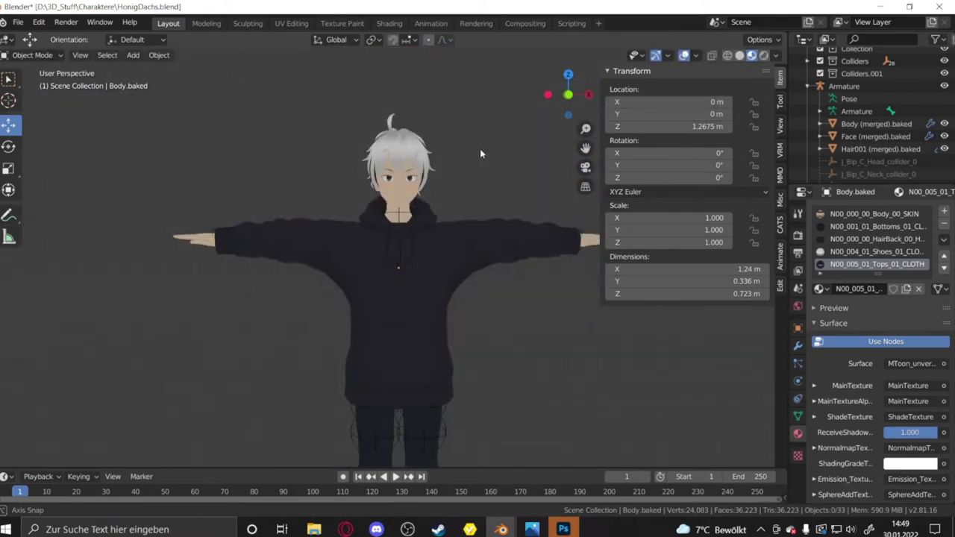
click(693, 55)
middle_drag(440, 268, 423, 277)
click(328, 272)
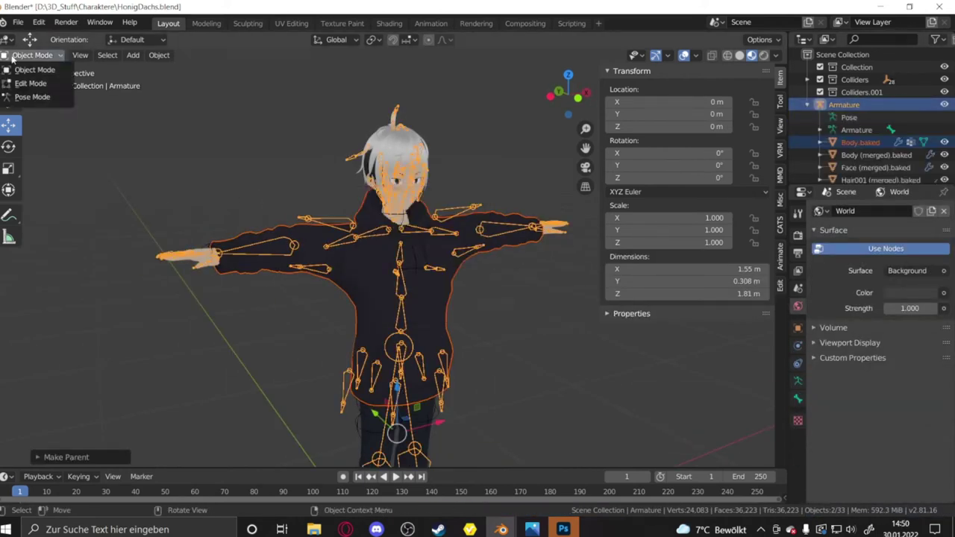
Test-rotate a lower arm bone in Pose Mode, undo it, select the spine bone and save
click(32, 97)
key(ctrl+z)
middle_drag(299, 89, 388, 247)
scroll(388, 246, up, 4)
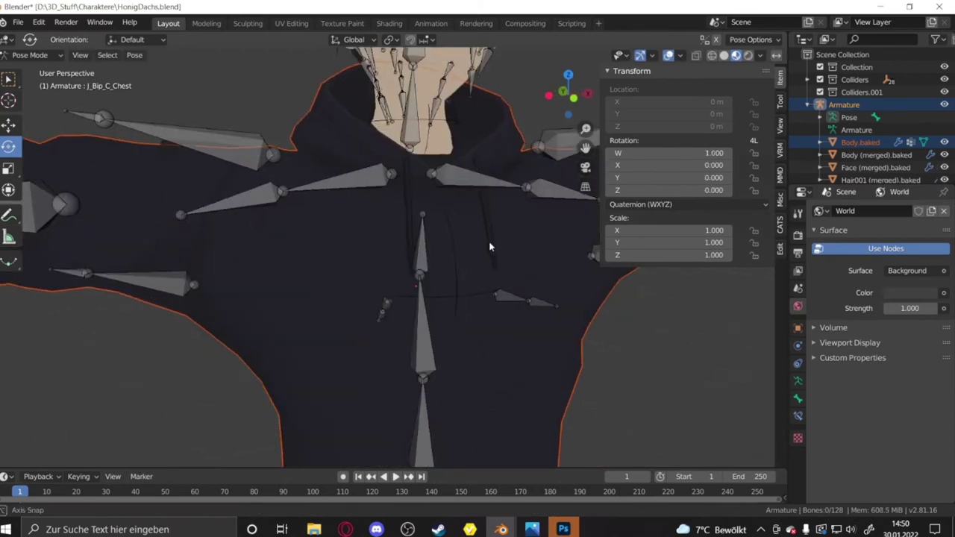
click(407, 351)
key(ctrl+s)
Check the body mesh's vertex groups in Weight Paint, return to Edit Mode and save
scroll(266, 261, up, 2)
scroll(575, 316, down, 5)
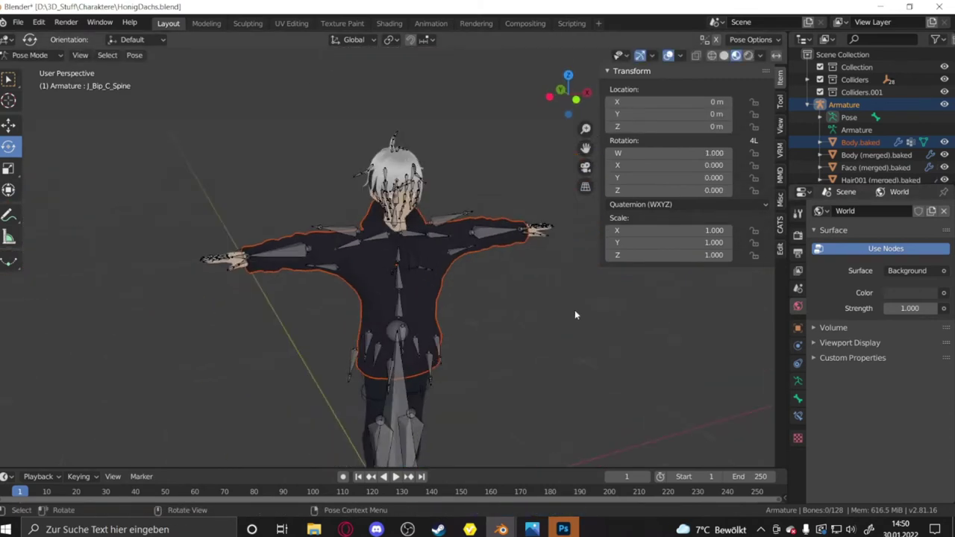
scroll(544, 260, up, 6)
right_click(480, 239)
click(30, 54)
click(32, 68)
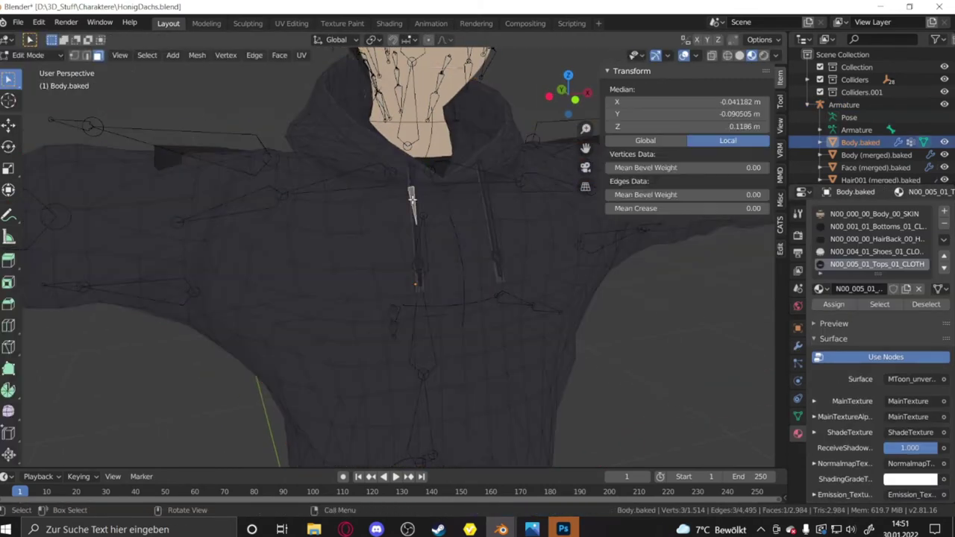
click(29, 54)
click(37, 123)
click(798, 415)
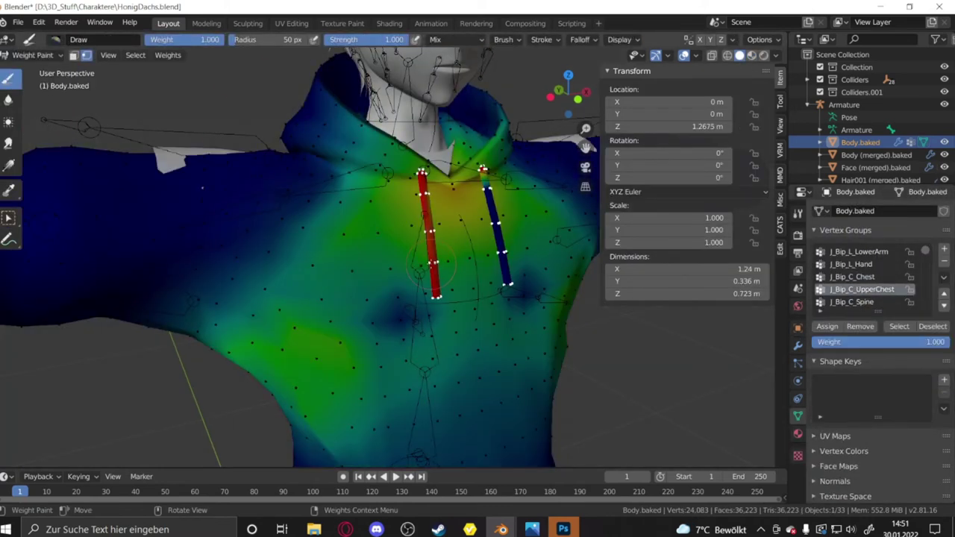
key(Tab)
key(ctrl+s)
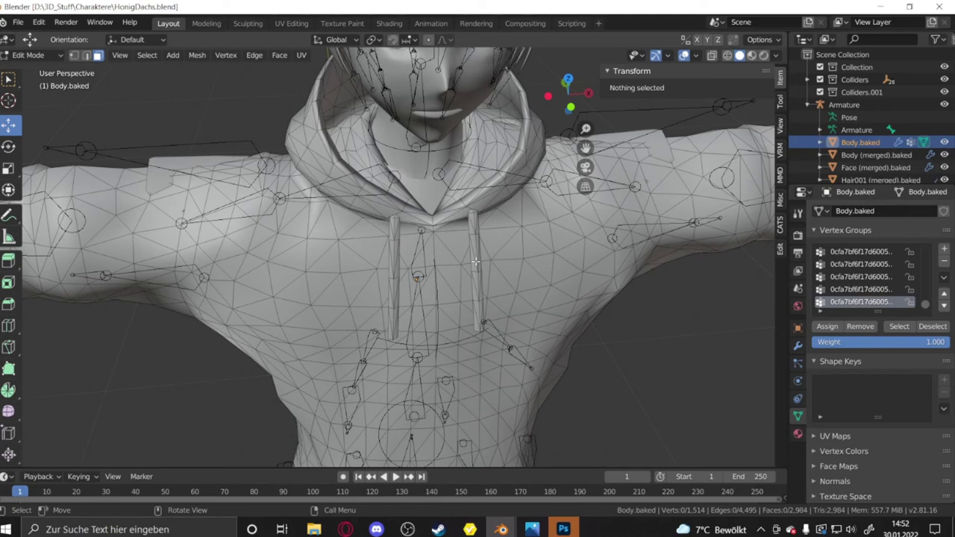
Move the string and J_Sec_L_Bust2 bones next to the hoodie drawstrings
middle_drag(475, 260, 629, 303)
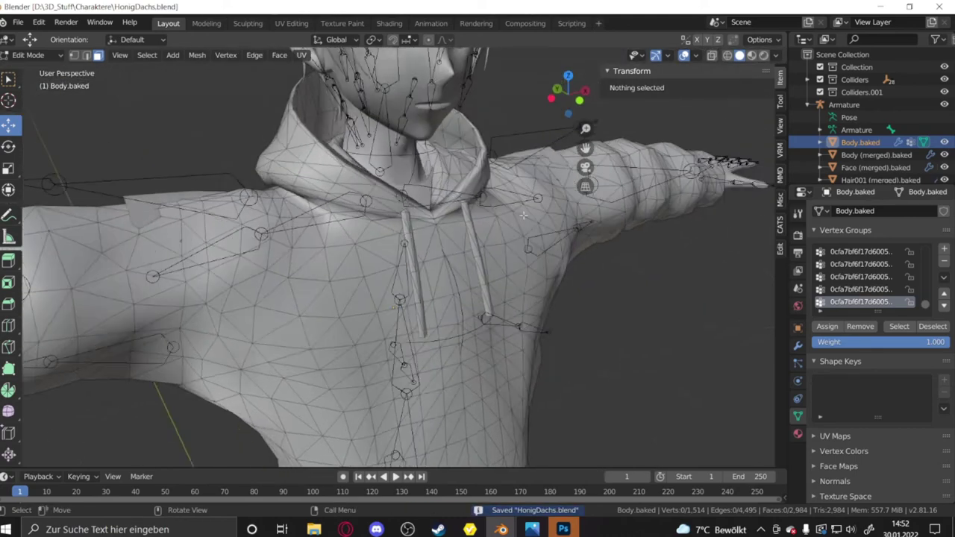
click(30, 54)
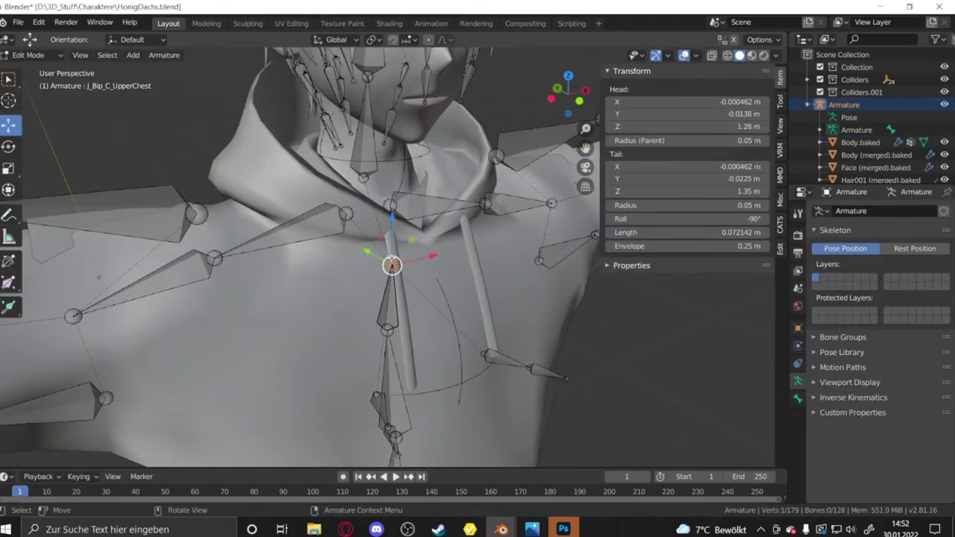
middle_drag(390, 264, 444, 409)
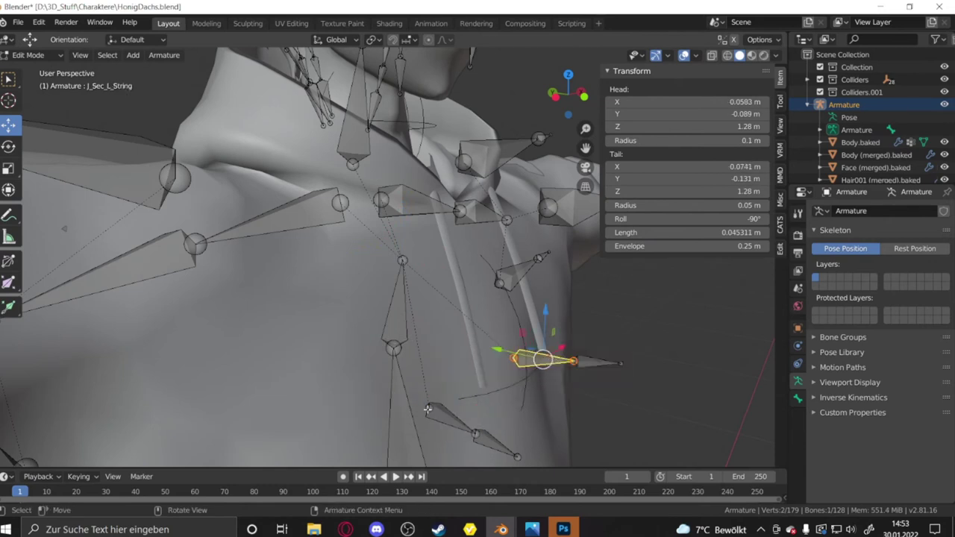
middle_drag(451, 425, 313, 298)
click(206, 236)
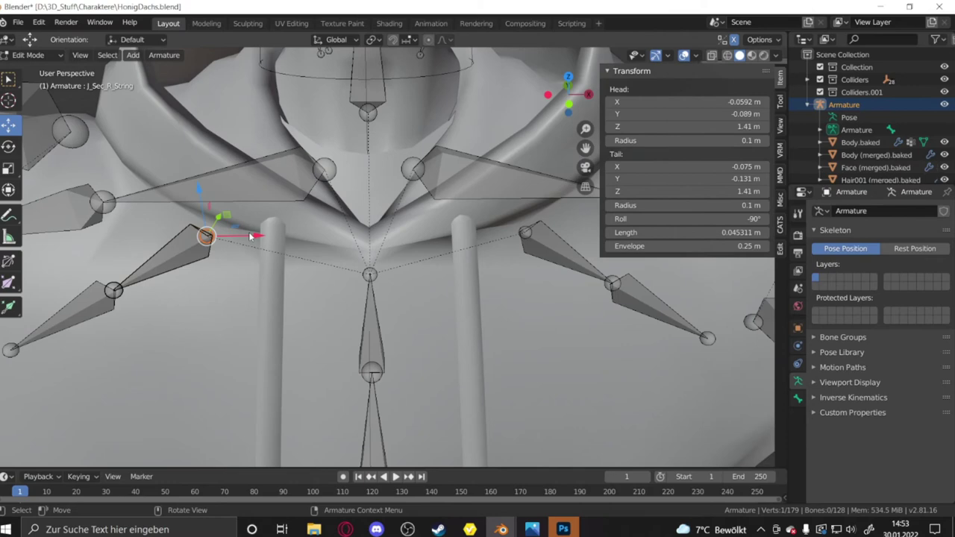
scroll(524, 107, down, 3)
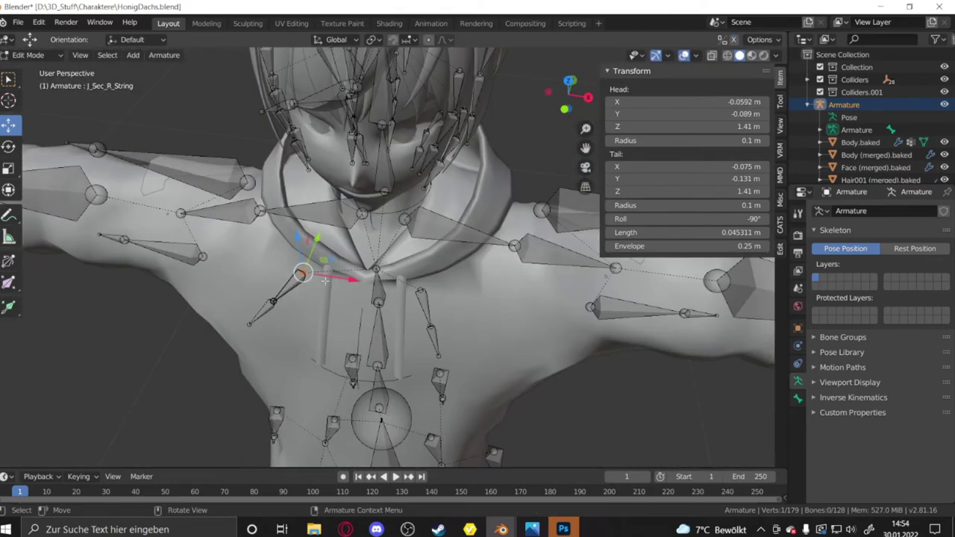
mouse_move(525, 106)
middle_down()
mouse_move(535, 159)
mouse_move(447, 194)
middle_up()
key(g)
key(Escape)
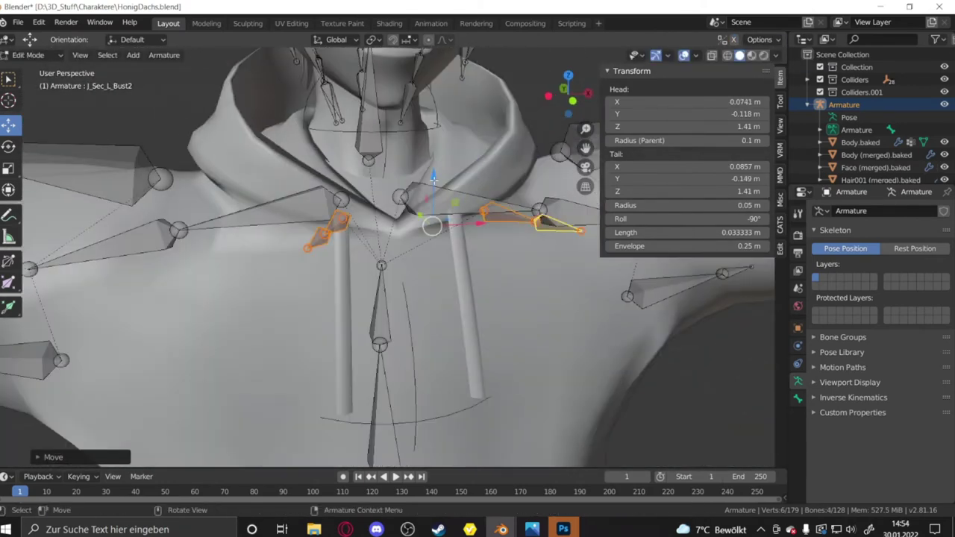
click(504, 220)
key(KP_1)
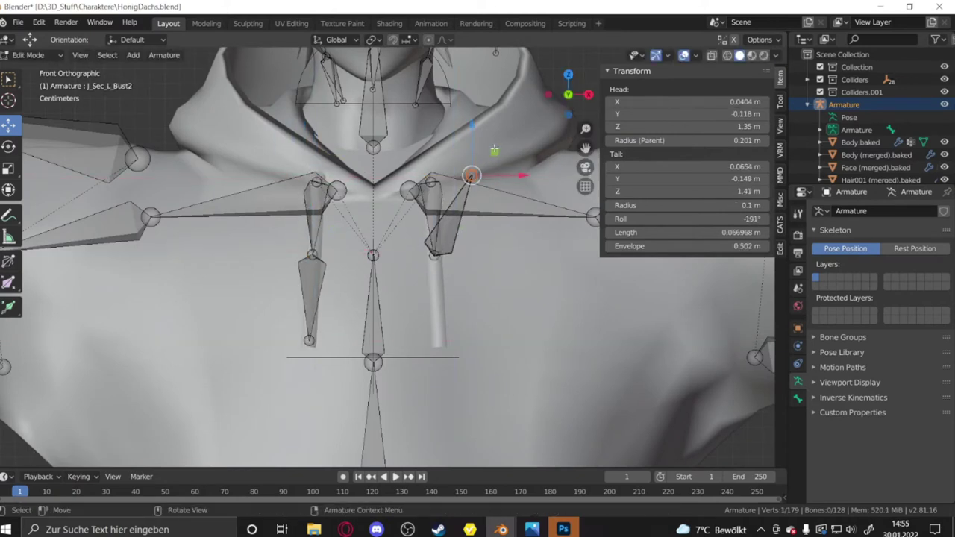
middle_drag(470, 224, 417, 246)
Switch the body to Weight Paint, save, and select the J_Sec_L_String vertex group
key(Tab)
click(32, 54)
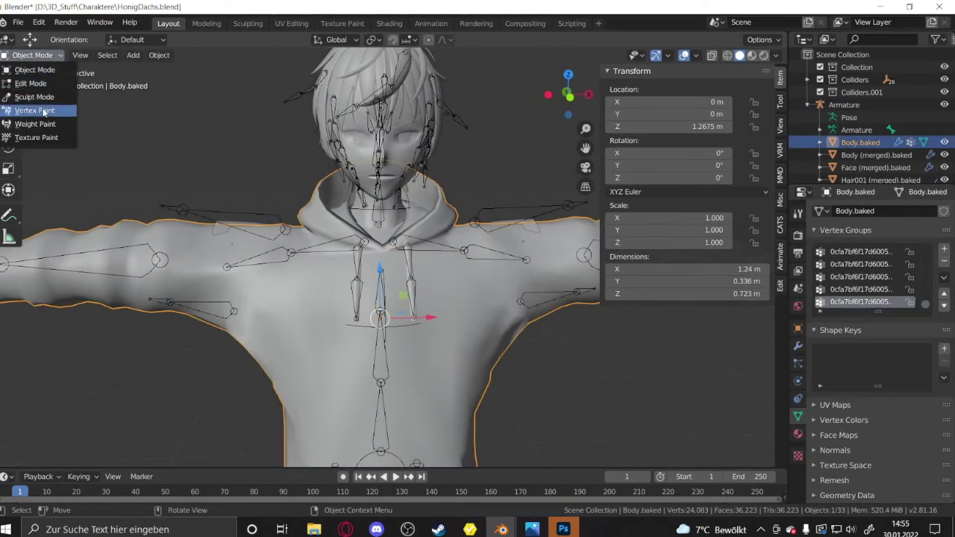
click(34, 124)
key(ctrl+s)
drag(793, 288, 579, 288)
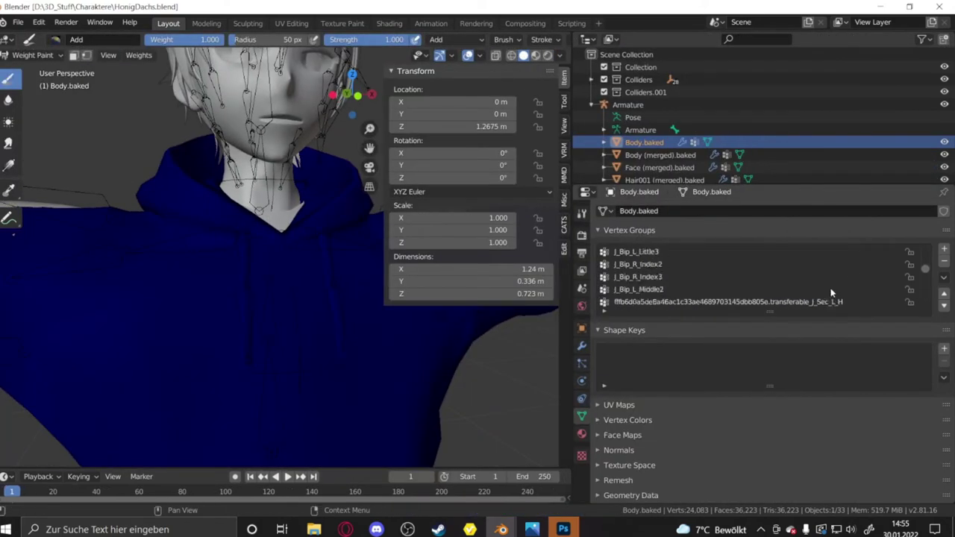
scroll(682, 274, down, 3)
click(681, 274)
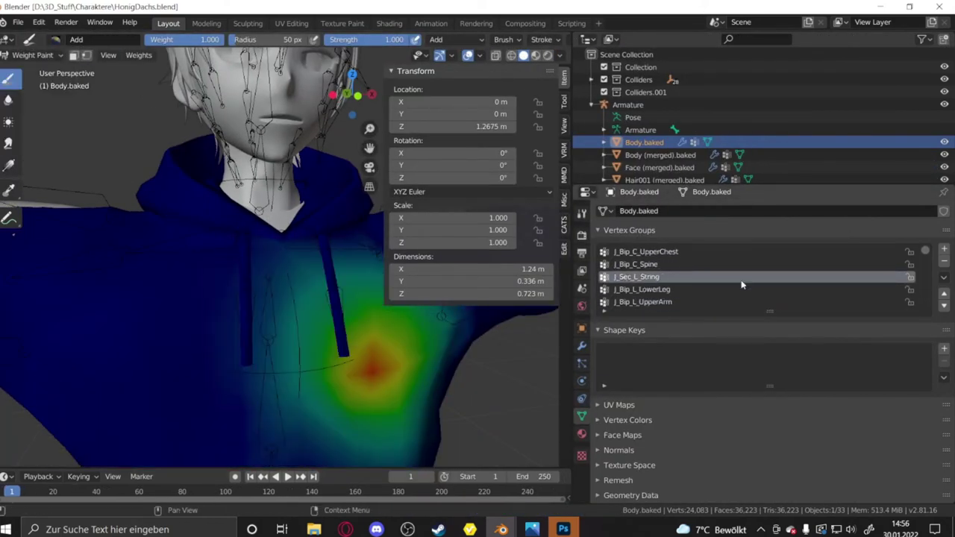
Apply a weight gradient of 0.161 over the chest drawstring area for J_Sec_L_String
middle_drag(418, 298, 299, 326)
click(299, 326)
middle_drag(201, 102, 309, 344)
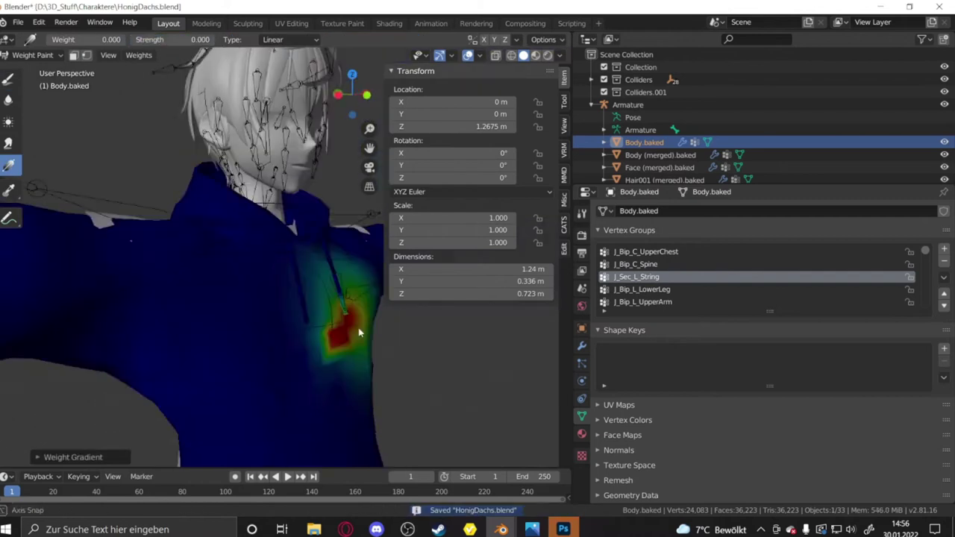
key(ctrl+z)
drag(50, 43, 67, 43)
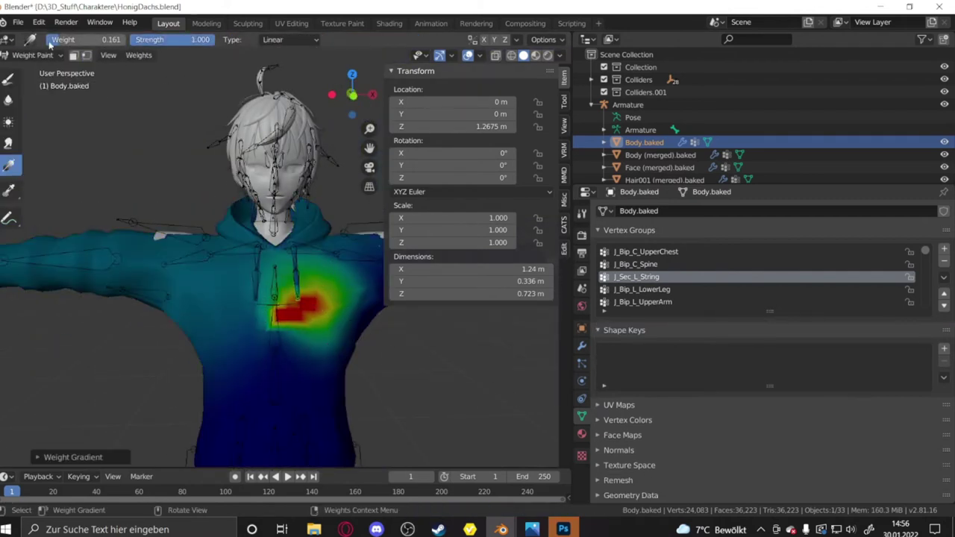
Paint 1.000 weight onto the collar with the Draw brush limited to selected vertices, then pick J_Sec_R_String
click(563, 101)
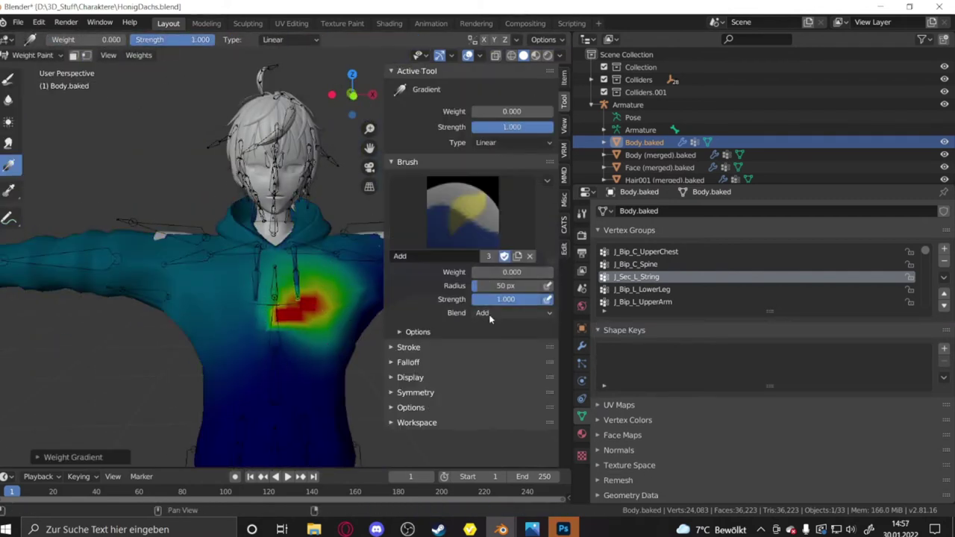
drag(299, 224, 324, 353)
scroll(324, 353, up, 4)
key(v)
click(9, 78)
drag(153, 39, 224, 40)
scroll(311, 275, down, 2)
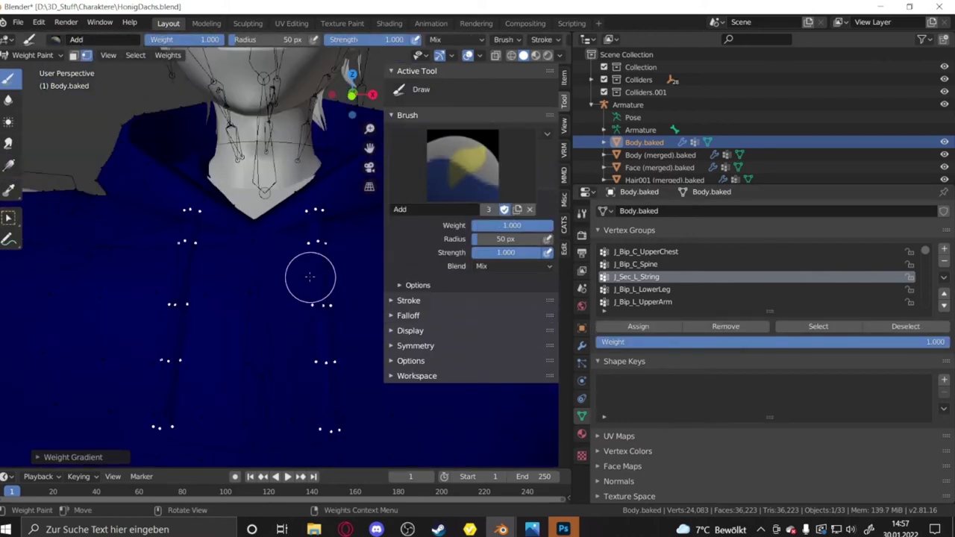
drag(311, 275, 299, 261)
scroll(670, 285, down, 5)
click(671, 285)
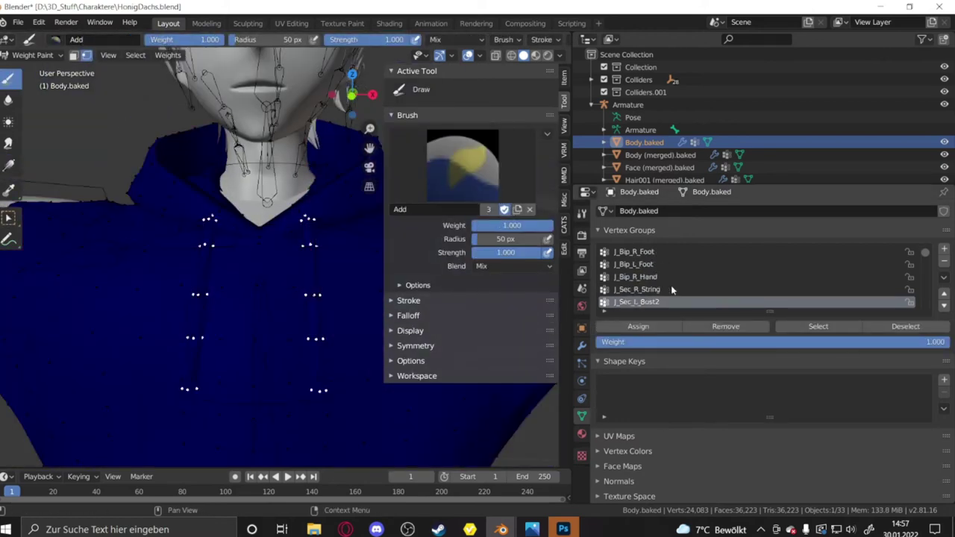
click(8, 164)
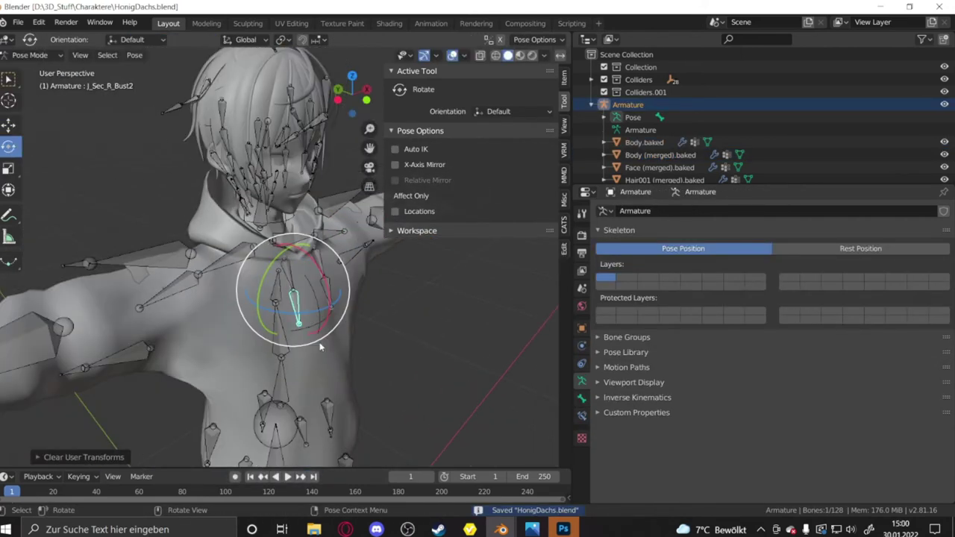
Put the armature in Pose Mode, rotate J_Bip_L_UpperLeg to test deformation, and save
click(350, 242)
middle_drag(321, 346, 398, 298)
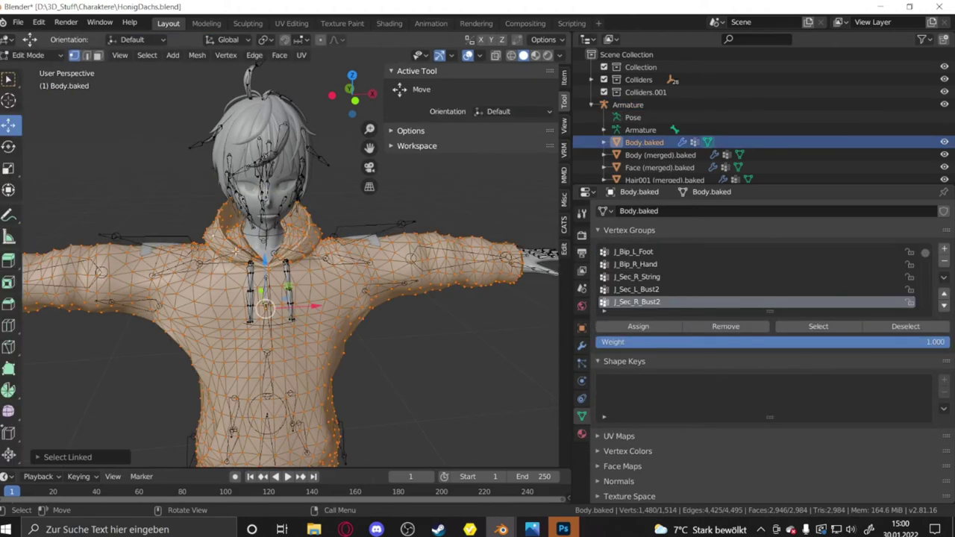
click(28, 54)
click(30, 68)
click(628, 104)
click(27, 54)
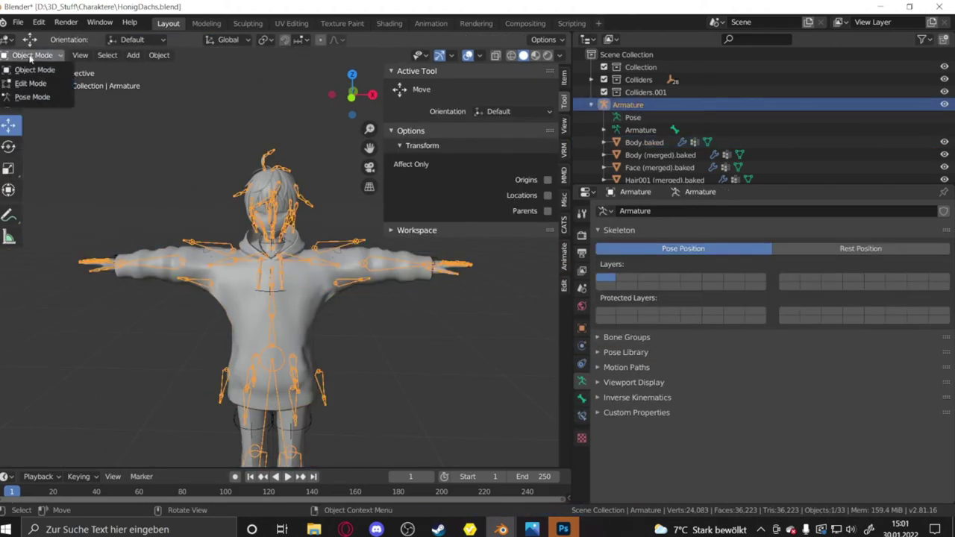
click(30, 96)
click(279, 328)
scroll(320, 303, up, 3)
click(315, 272)
drag(316, 272, 325, 214)
scroll(325, 214, down, 5)
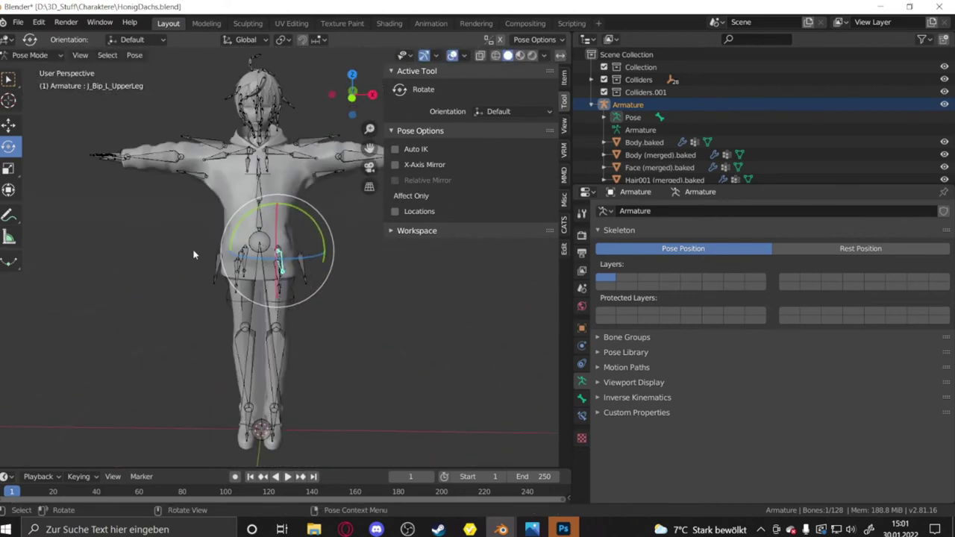
key(ctrl+s)
In Photoshop, place the enlarged honey badger photo at the upper left and draw a circle beside it
key(alt+Tab)
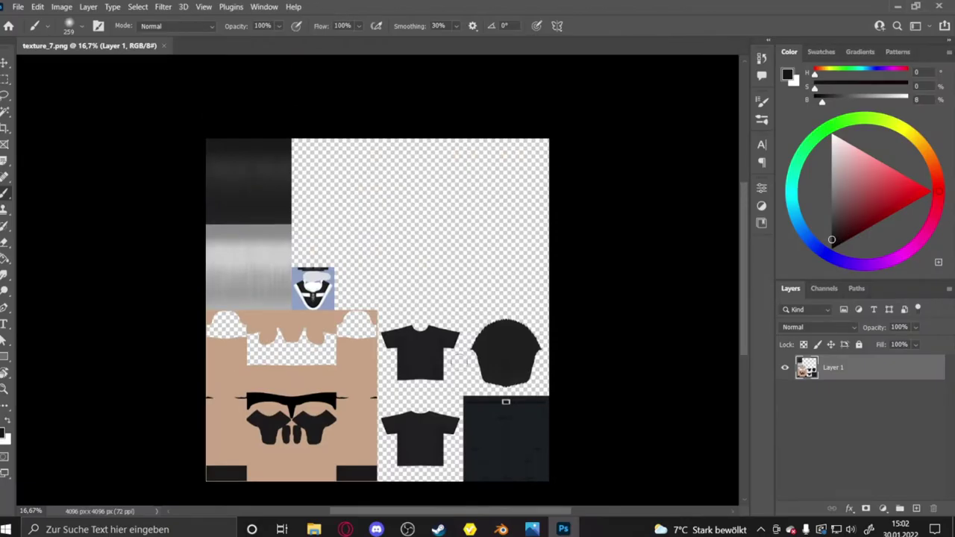
alt+scroll(426, 193, up, 3)
key(alt+Tab)
drag(491, 160, 112, 298)
drag(440, 347, 222, 242)
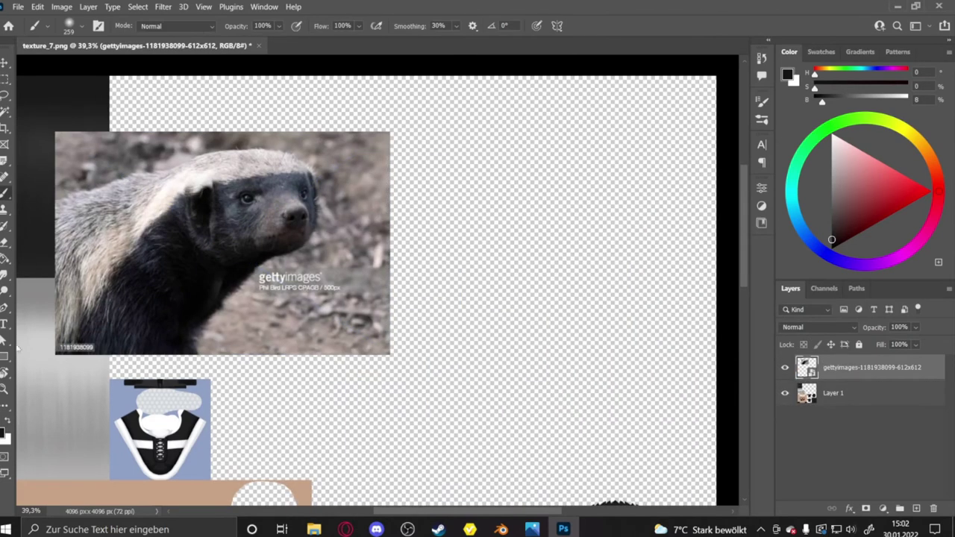
key(Return)
key(u)
shift+drag(465, 158, 655, 345)
On a new layer, brush the pink tongue and white zigzag teeth, removing unwanted strokes
click(735, 184)
key(ctrl+shift+alt+n)
key(b)
drag(409, 182, 434, 159)
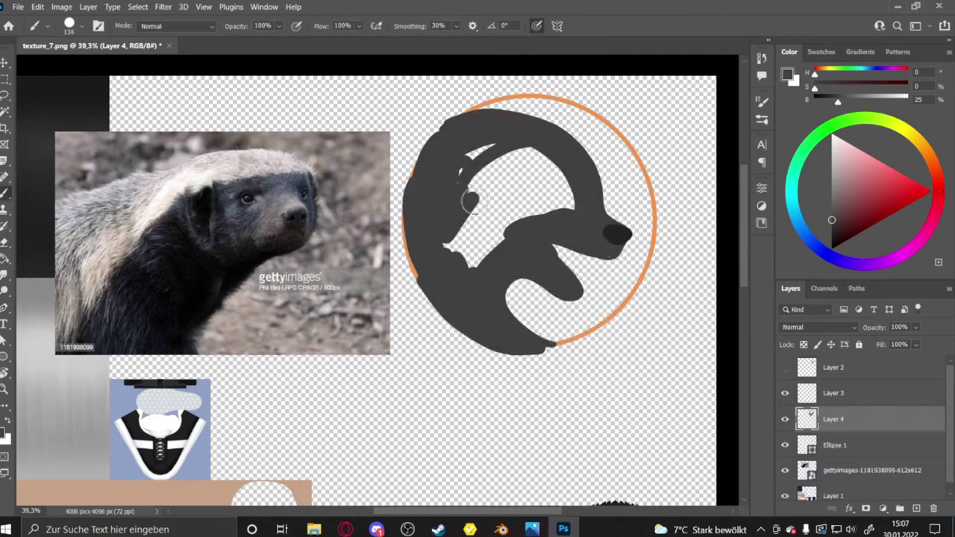
alt+scroll(563, 240, up, 3)
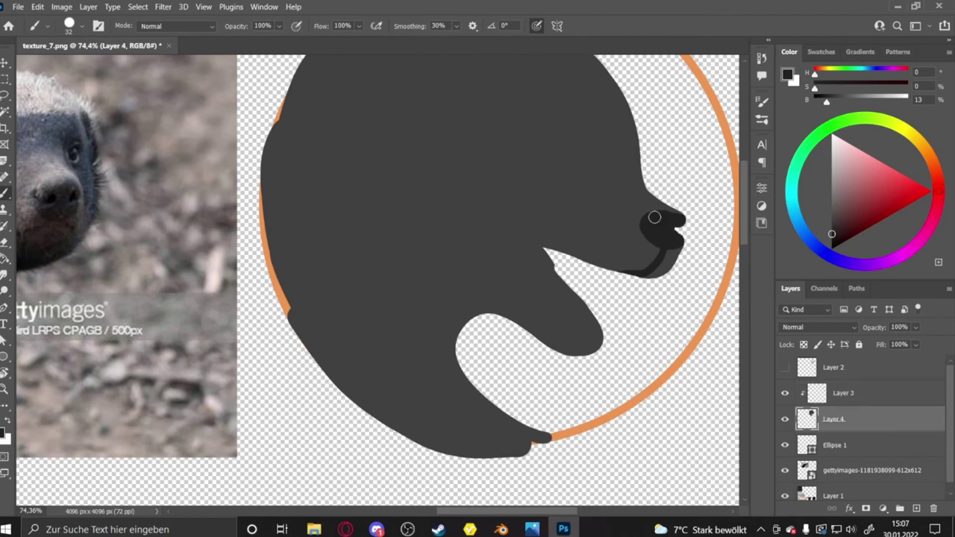
key(ctrl+z)
scroll(636, 266, up, 2)
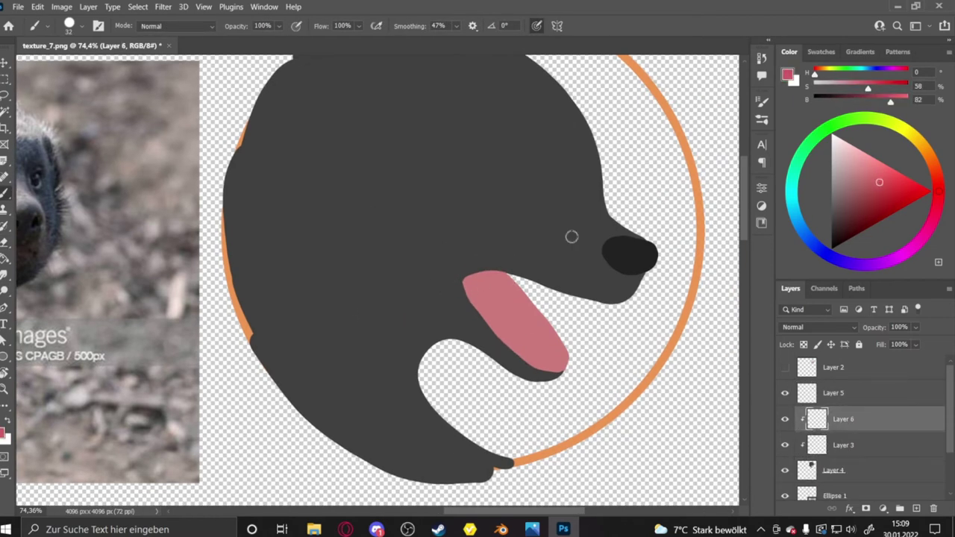
click(933, 508)
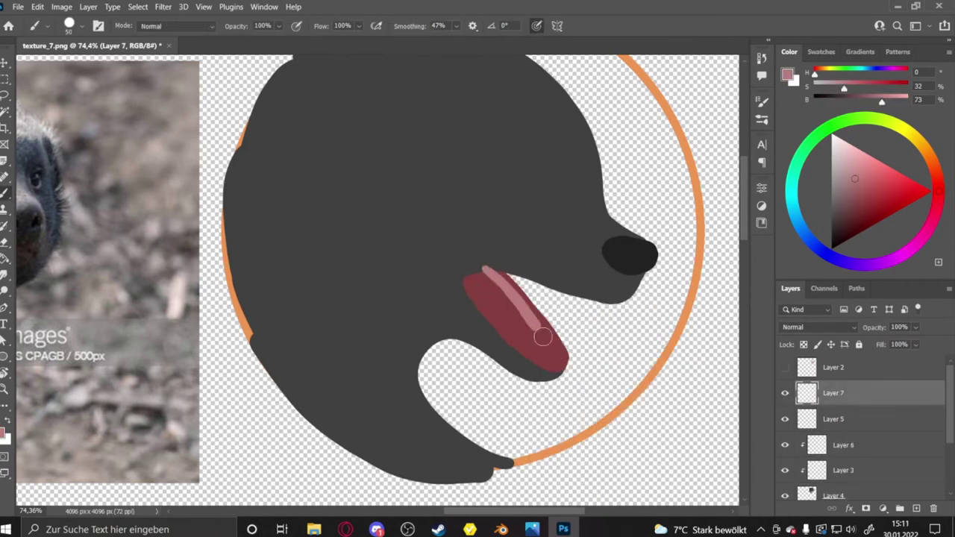
alt+scroll(444, 282, up, 3)
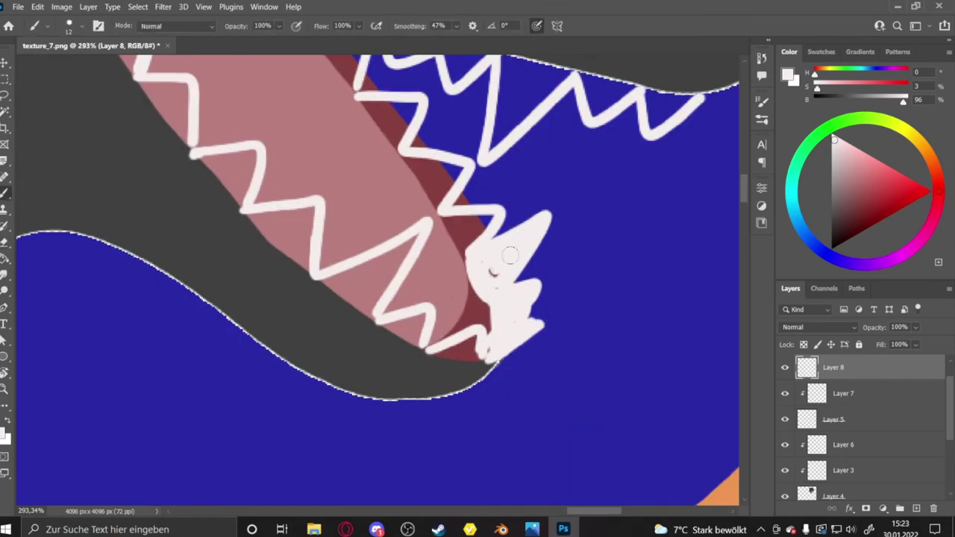
Fill the upper row of teeth solid white, hide the brown sketch layer, and select Layer 7
drag(510, 255, 525, 300)
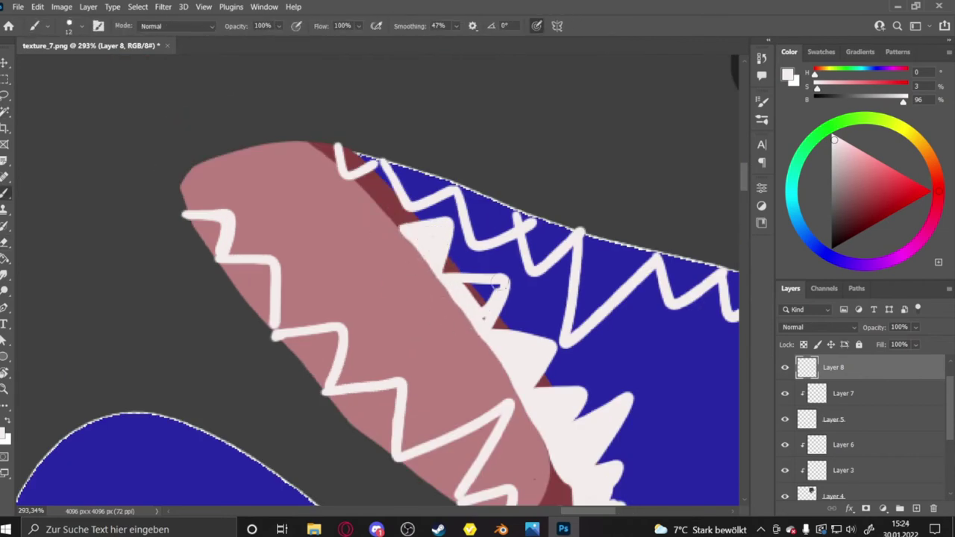
scroll(260, 225, left, 2)
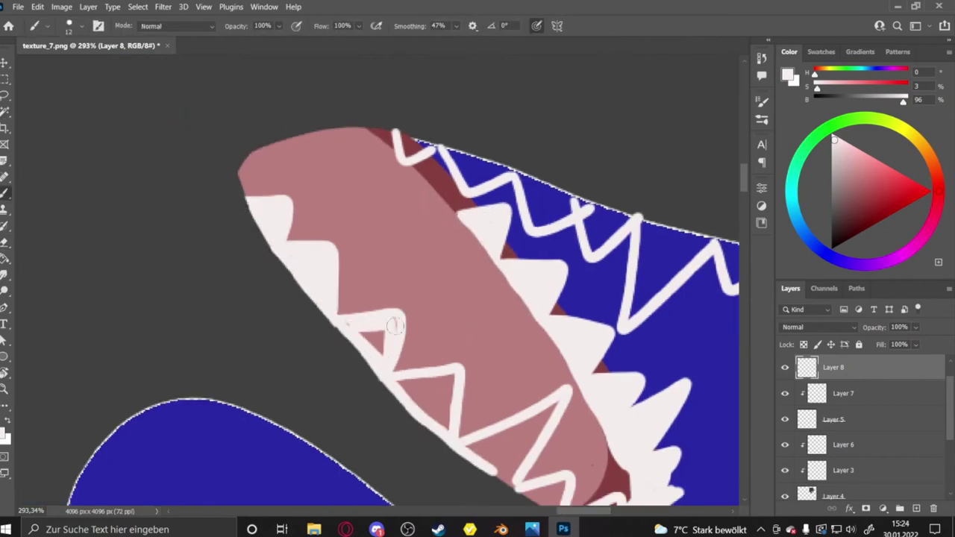
scroll(332, 294, down, 2)
scroll(332, 294, right, 2)
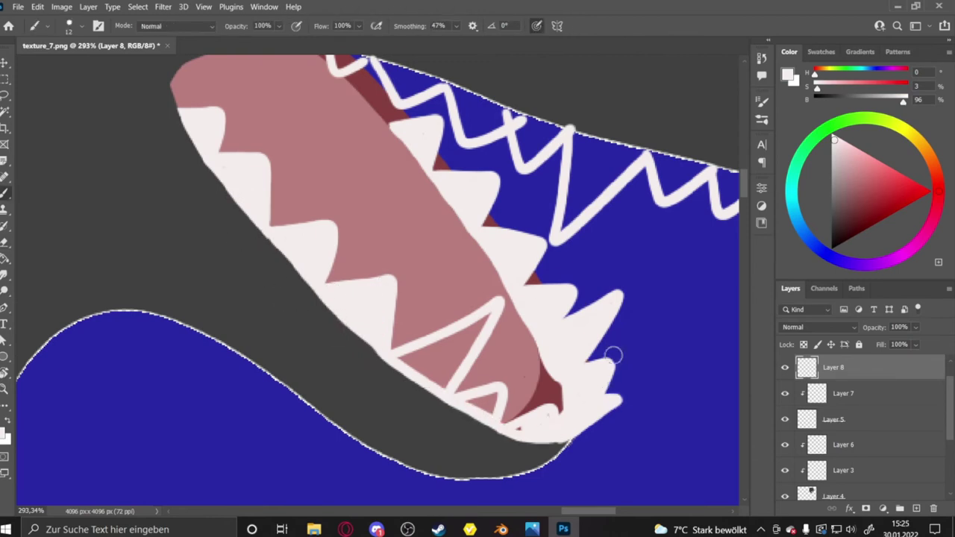
scroll(431, 390, up, 2)
scroll(431, 390, right, 1)
drag(447, 179, 734, 253)
scroll(616, 278, right, 2)
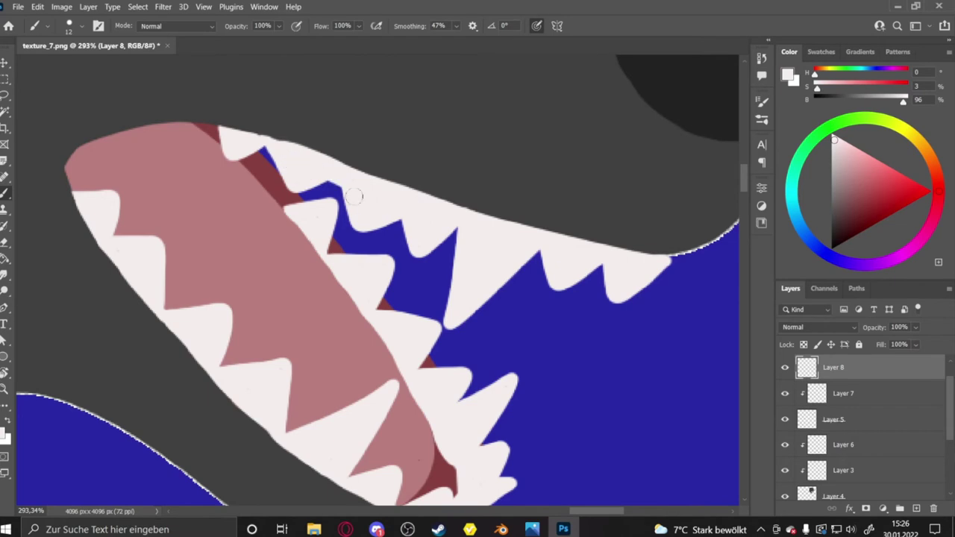
alt+scroll(353, 195, down, 10)
alt+scroll(433, 237, up, 5)
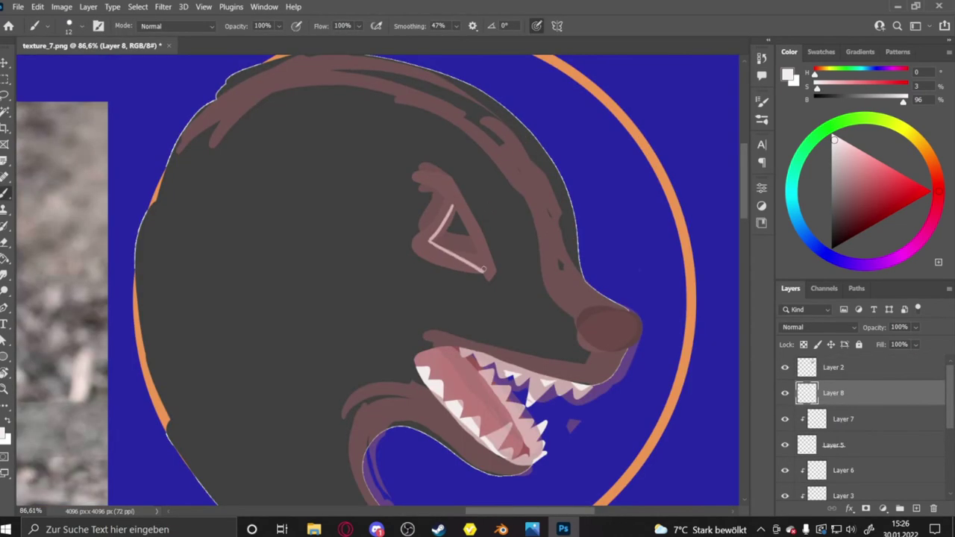
click(784, 367)
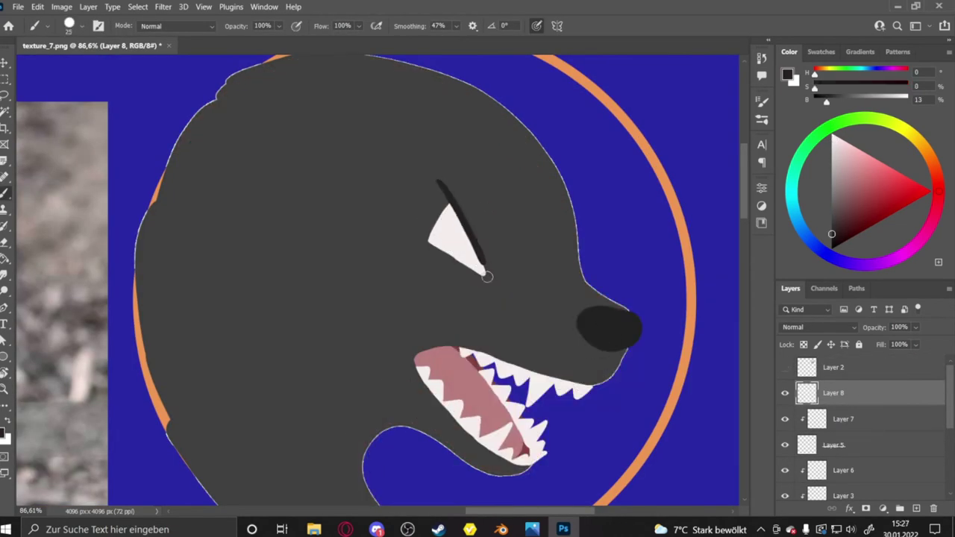
scroll(450, 380, right, 1)
click(843, 419)
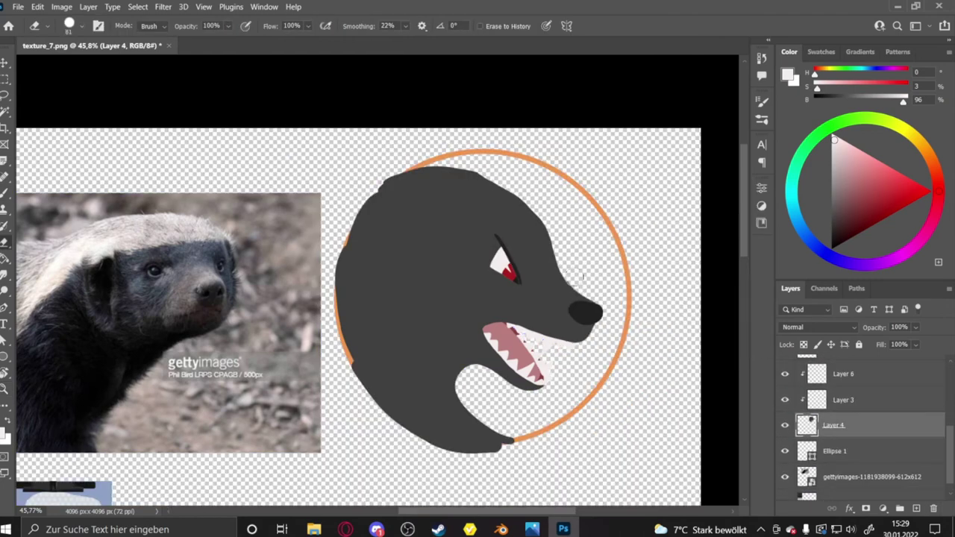
Brush a grey stripe over the badger's head and give the circle a red fill
key(b)
right_click(402, 198)
drag(384, 173, 503, 199)
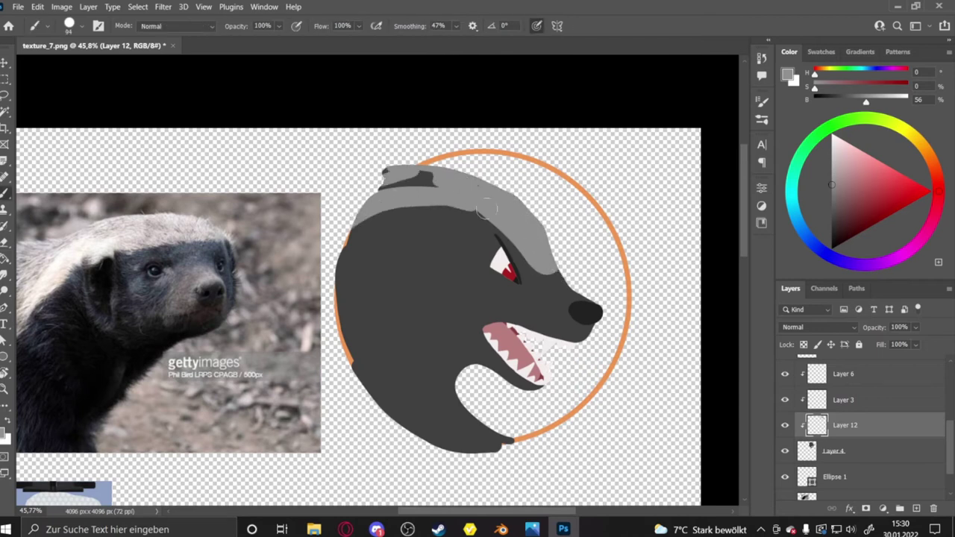
drag(311, 317, 338, 309)
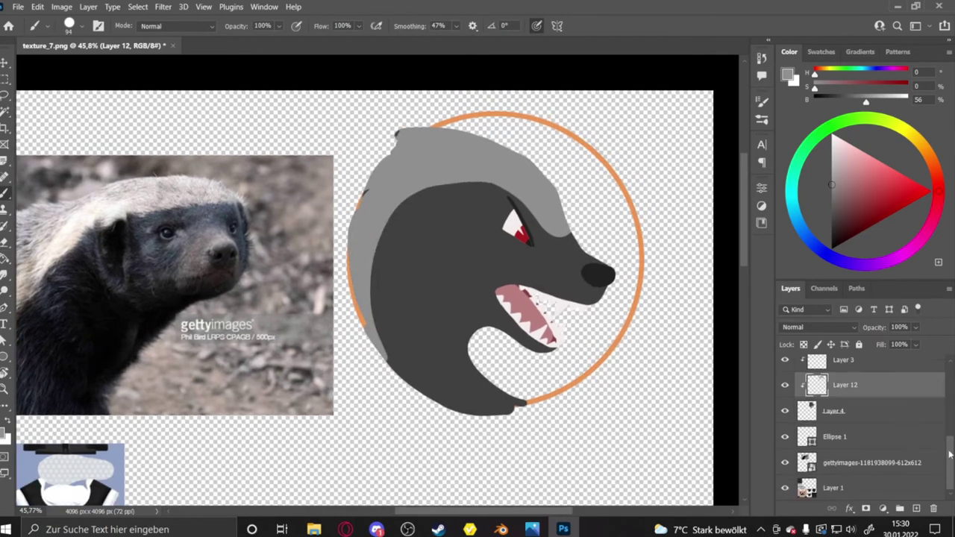
key(Return)
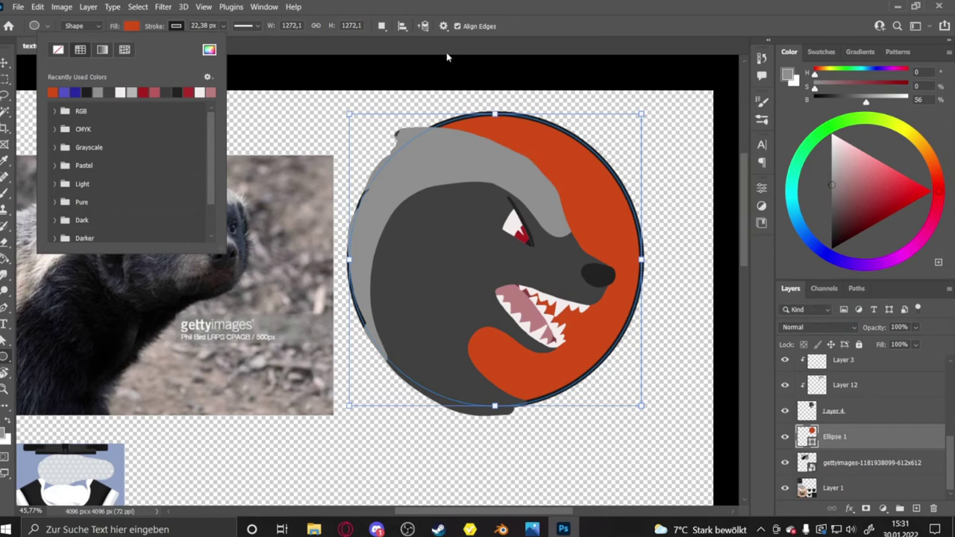
key(Escape)
key(w)
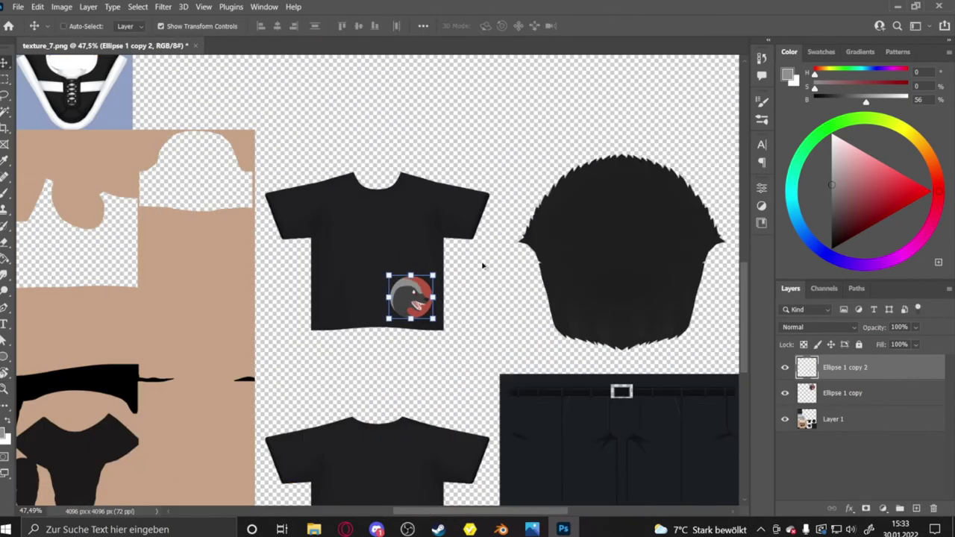
Save a PNG copy of the shirt texture, then view the Blender avatar from behind
click(18, 7)
click(82, 168)
key(Return)
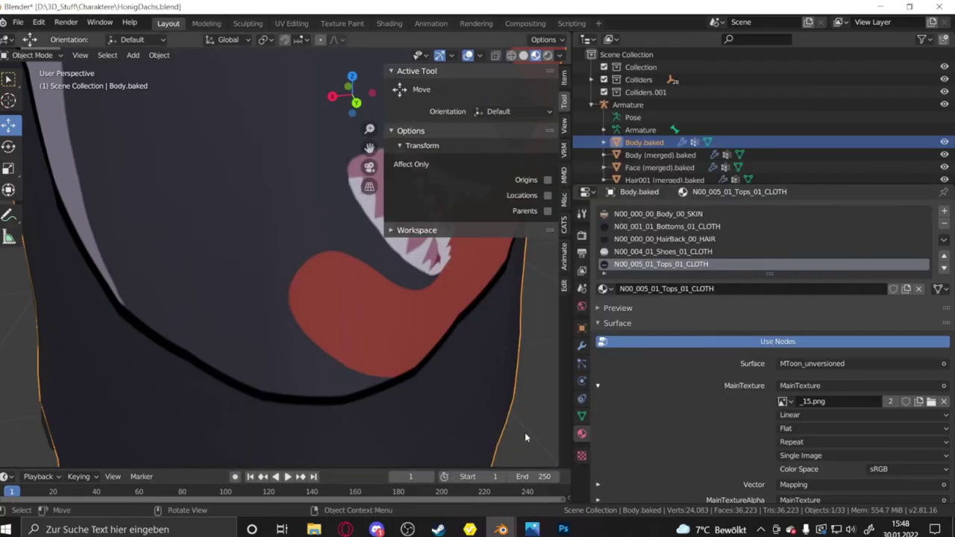
scroll(524, 438, down, 6)
middle_drag(524, 438, 200, 379)
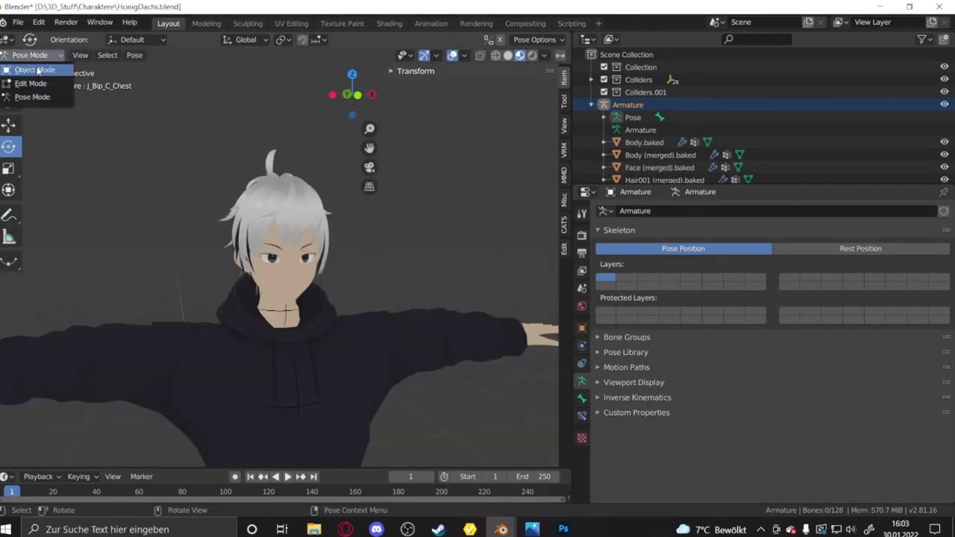
Select the face mesh, pick the Fcl_EYE_Sorrow shape key and reset the mouth key to zero
click(352, 289)
scroll(328, 306, up, 3)
scroll(328, 310, up, 2)
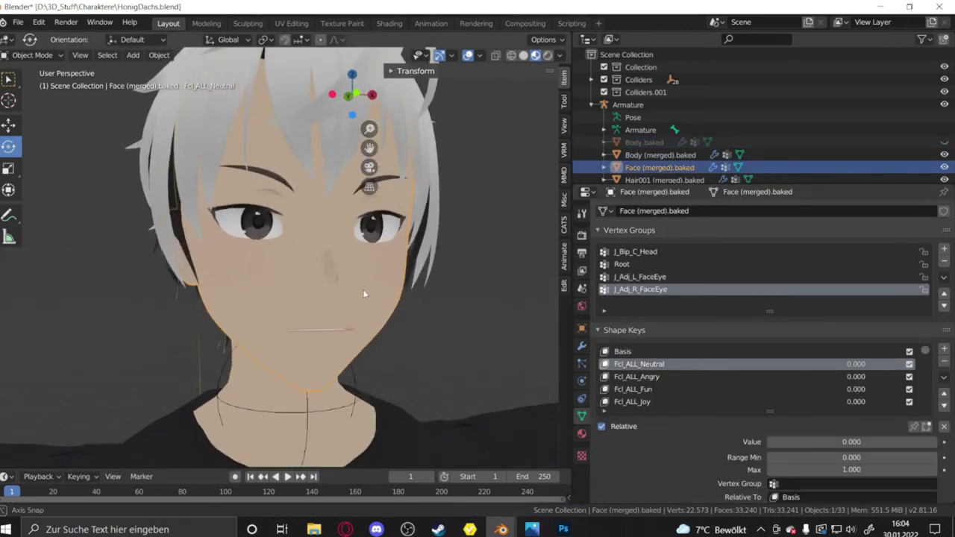
scroll(353, 319, up, 2)
click(639, 388)
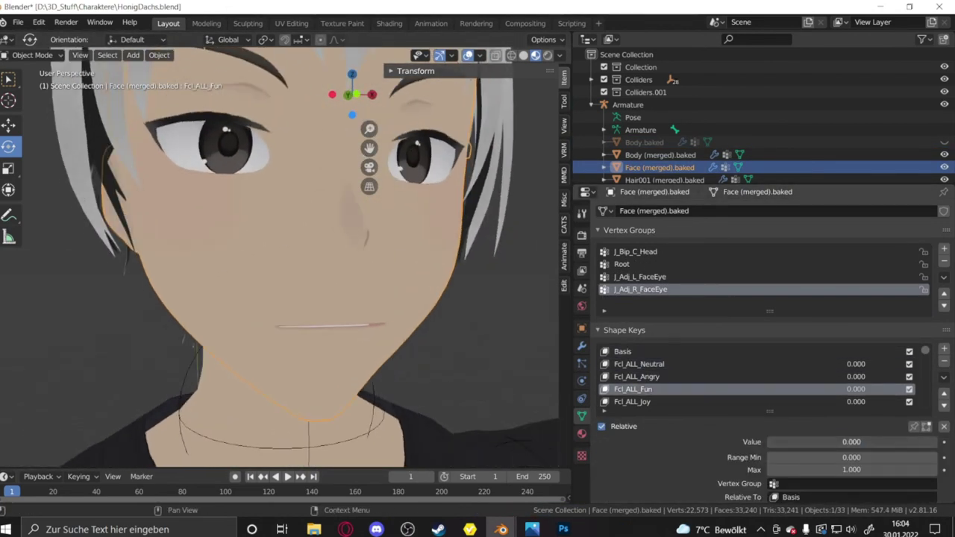
scroll(485, 368, down, 3)
scroll(717, 379, down, 3)
click(698, 366)
scroll(707, 383, down, 2)
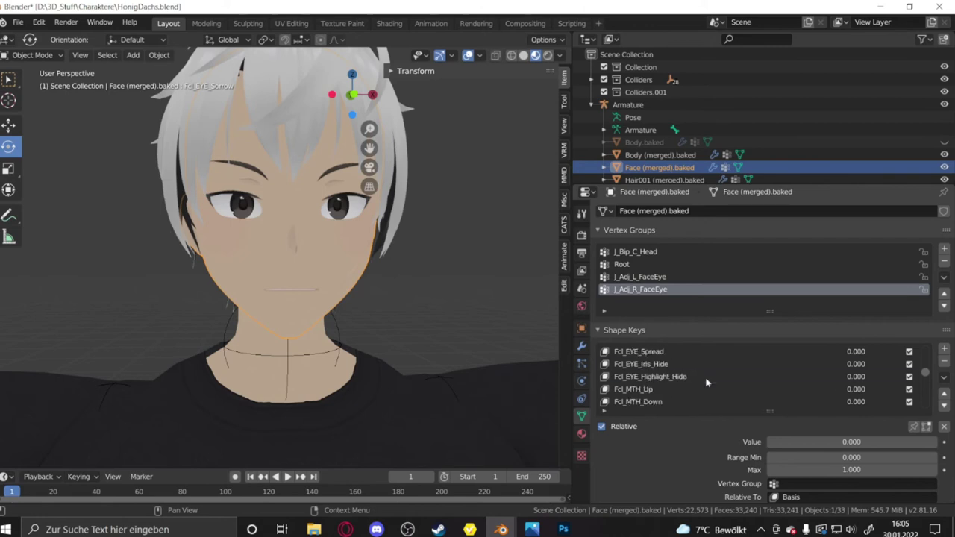
key(ctrl+z)
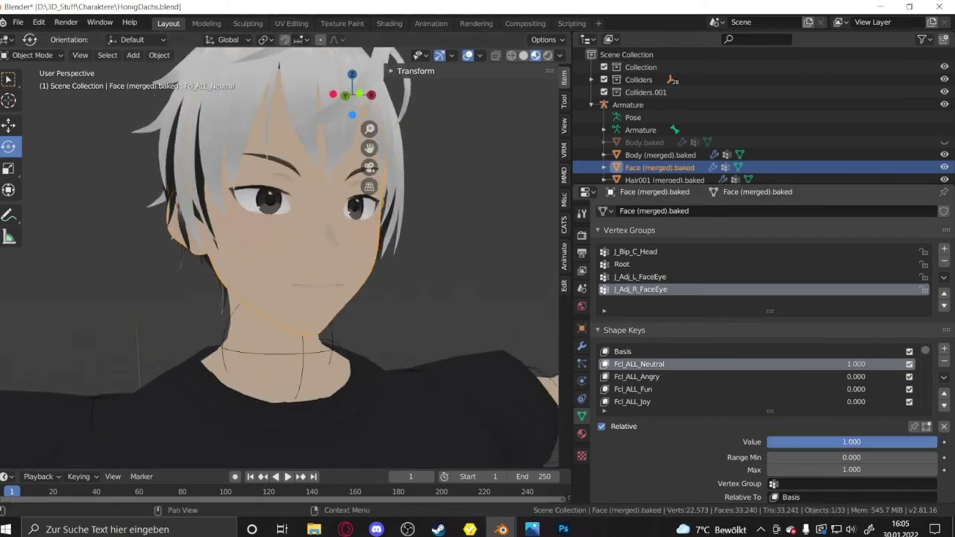
In Edit Mode, select the connected vertices of both eyebrows for this shape key
key(Tab)
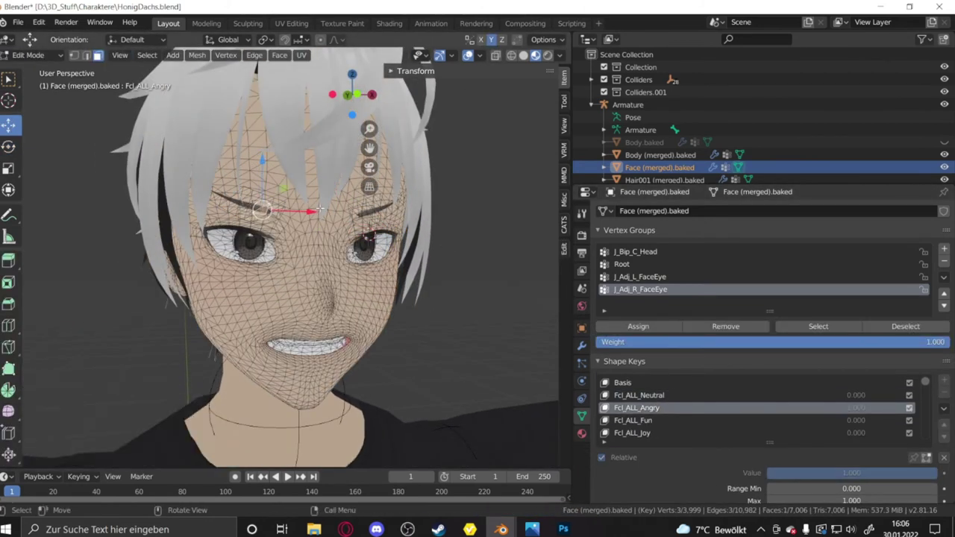
scroll(317, 211, up, 5)
middle_drag(318, 212, 373, 224)
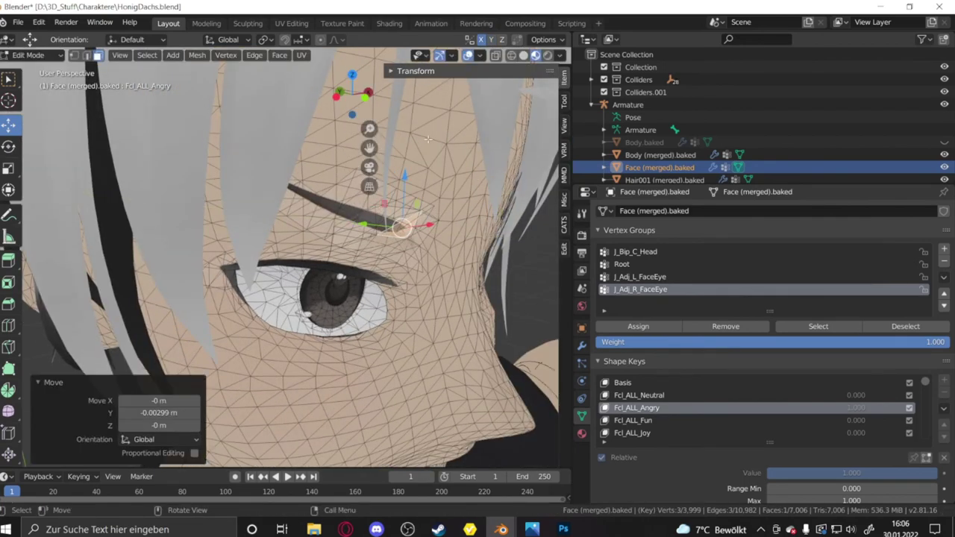
middle_drag(428, 139, 358, 149)
key(ctrl+l)
key(KP_Decimal)
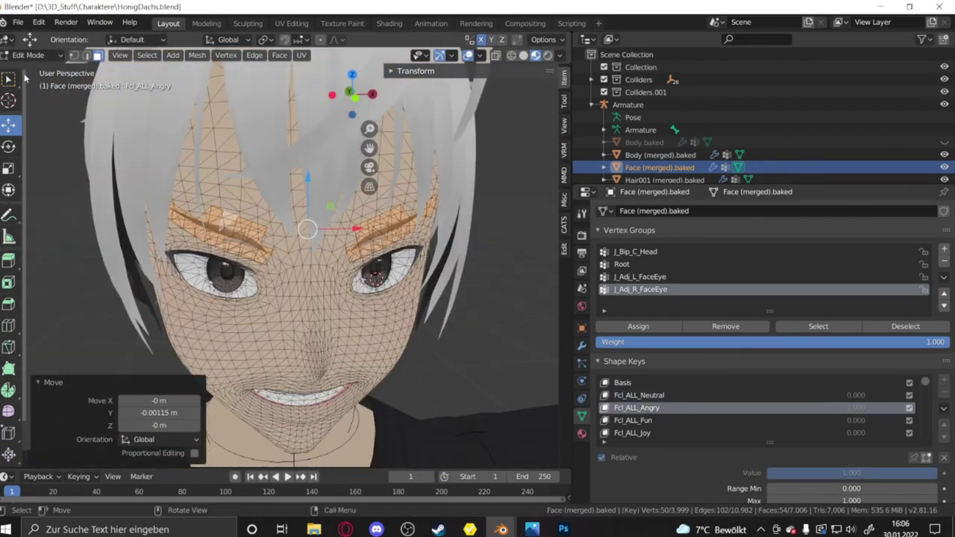
key(Tab)
key(KP_Decimal)
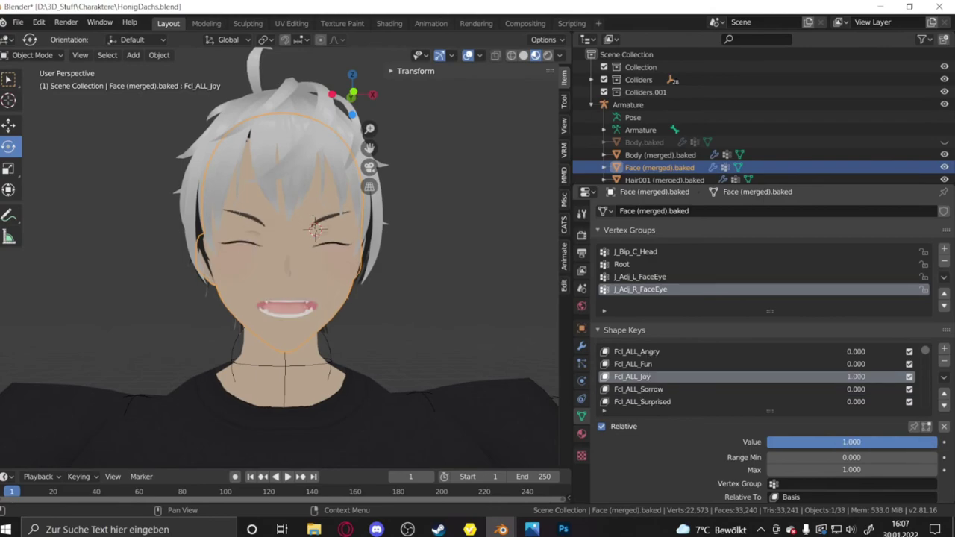
scroll(290, 306, up, 2)
Merge the selected eye vertices and nudge the eye-corner vertices slightly
key(Tab)
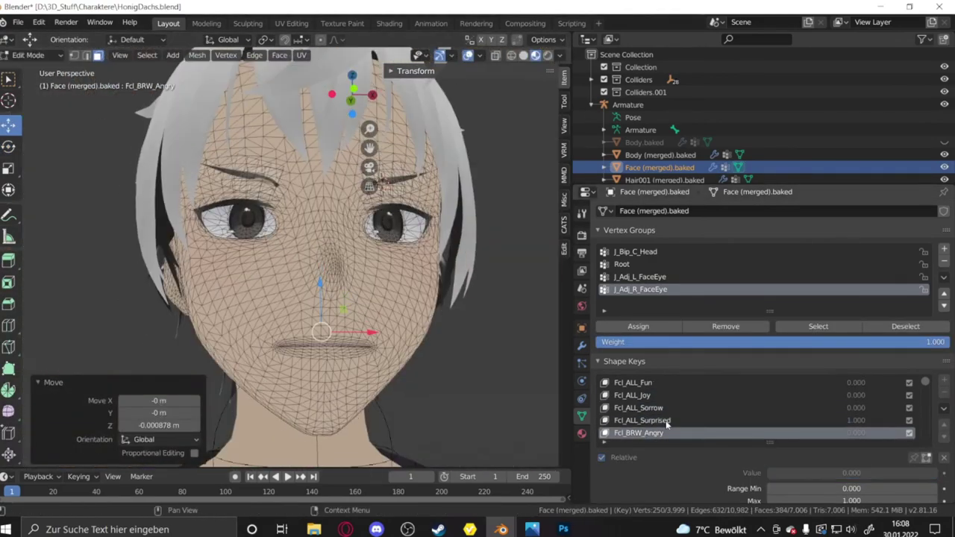
ctrl+scroll(746, 417, down, 3)
scroll(315, 251, up, 3)
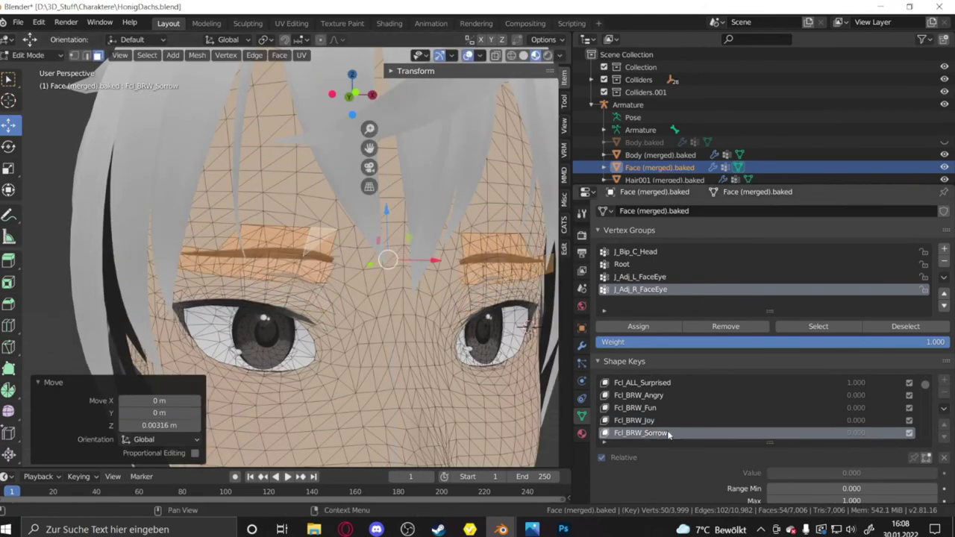
scroll(423, 323, down, 3)
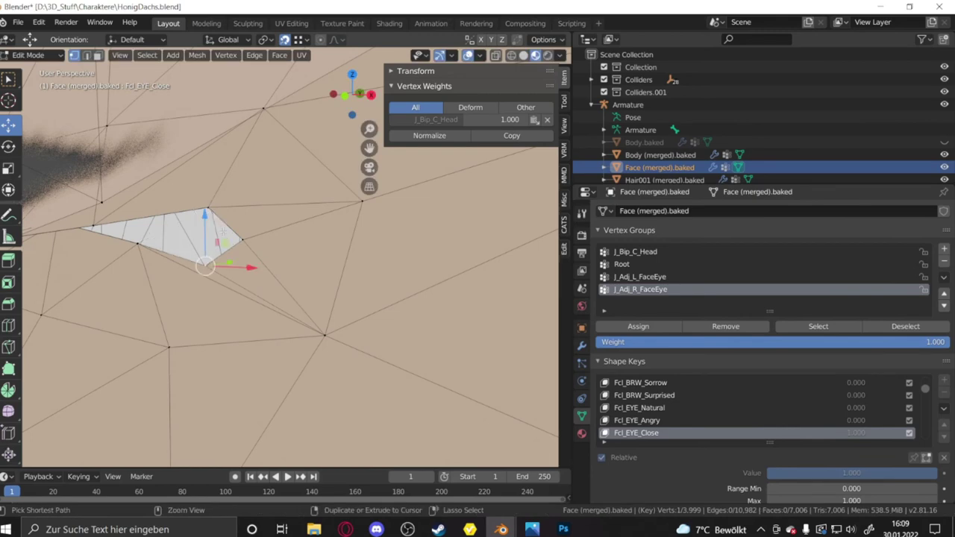
click(284, 40)
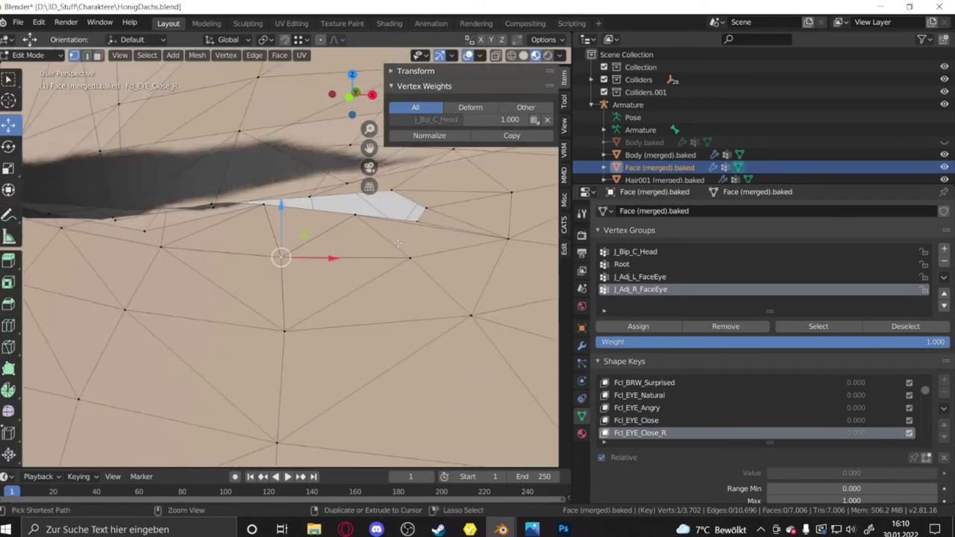
key(KP_Decimal)
drag(346, 232, 347, 234)
click(449, 199)
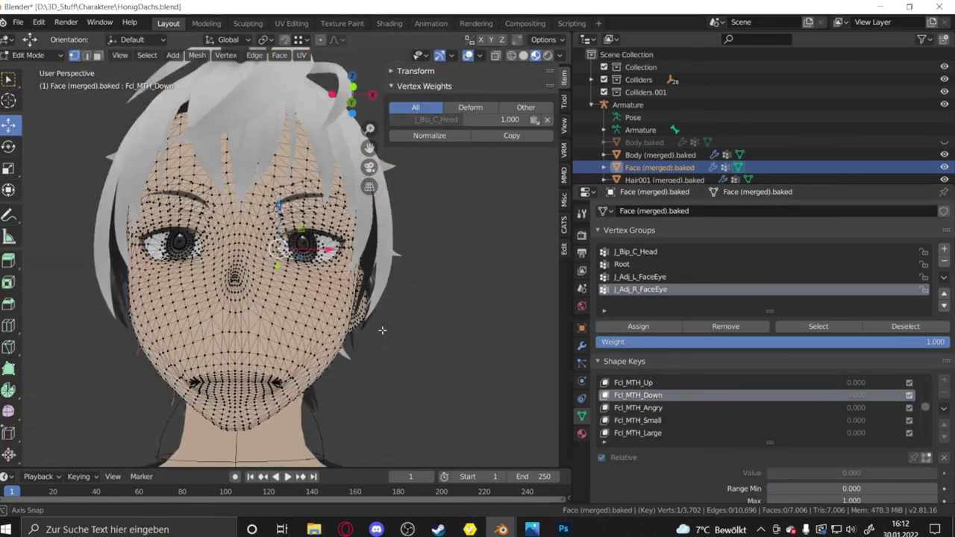
ctrl+scroll(633, 405, down, 9)
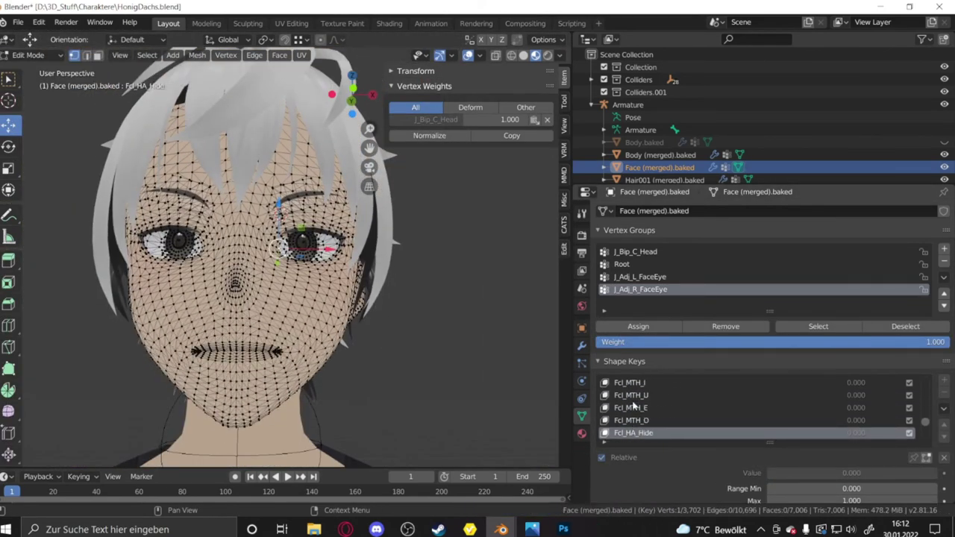
Leave mesh editing and save HonigDachs.blend
ctrl+scroll(725, 420, down, 1)
key(Tab)
key(ctrl+s)
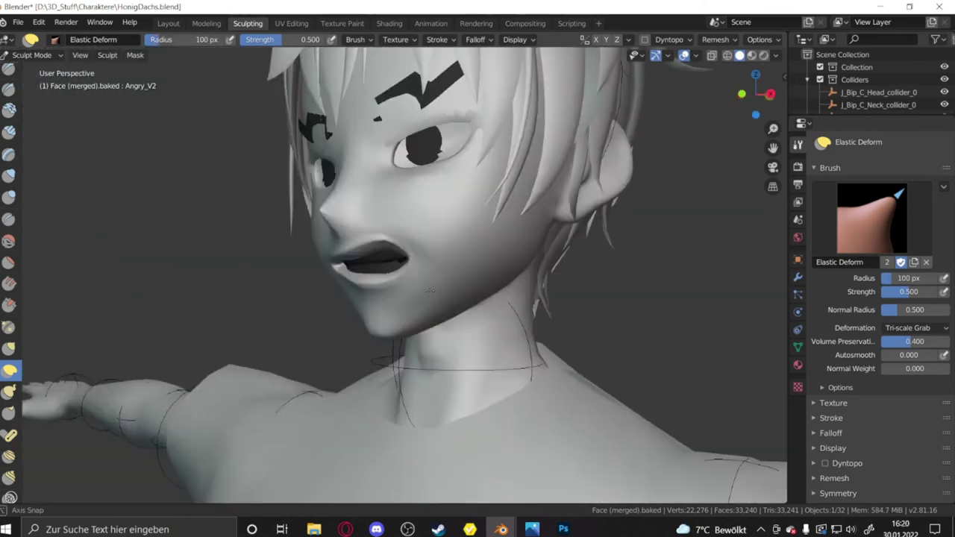
Inspect the sculpted Angry_V2 face, save again and go back to Layout
middle_drag(229, 209, 452, 245)
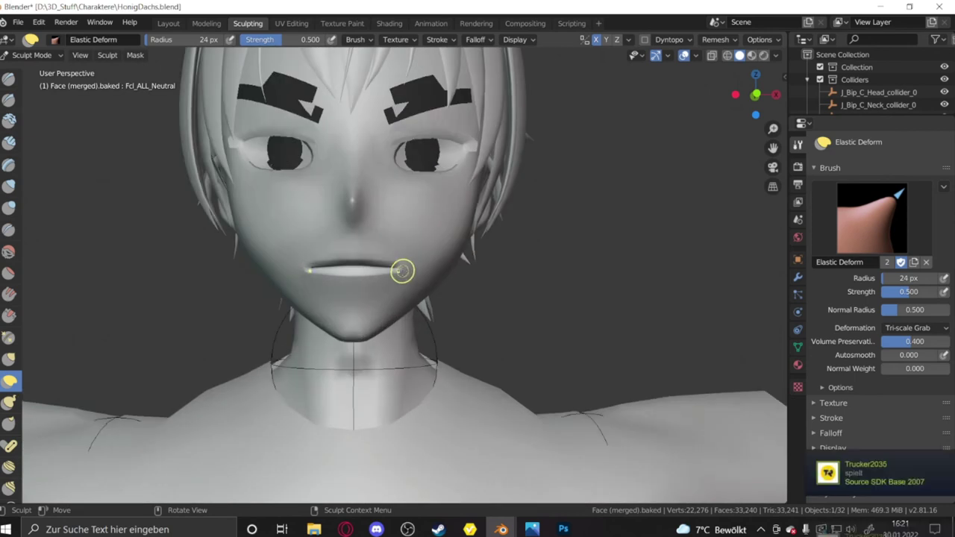
key(ctrl+s)
click(168, 23)
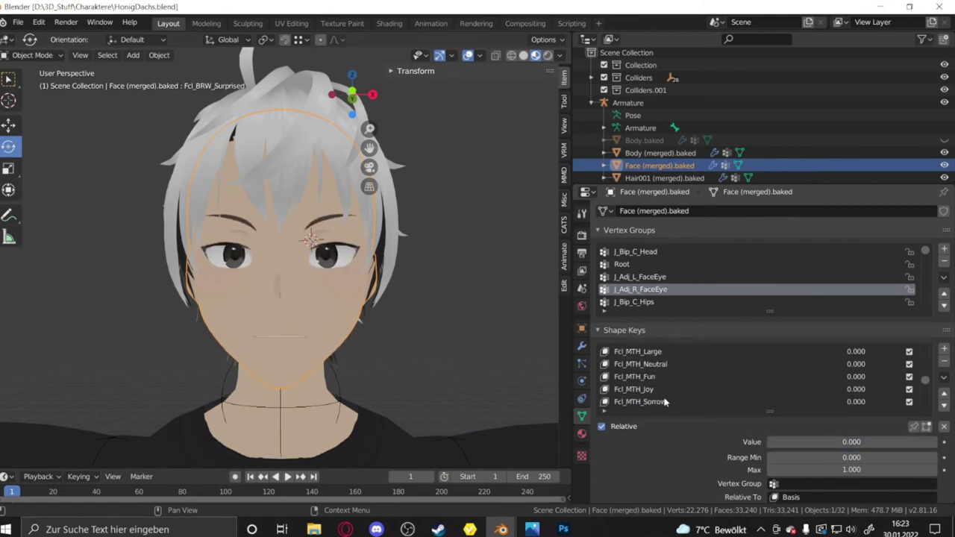
Add a new shape key to the face and name it toungout
ctrl+scroll(753, 377, down, 4)
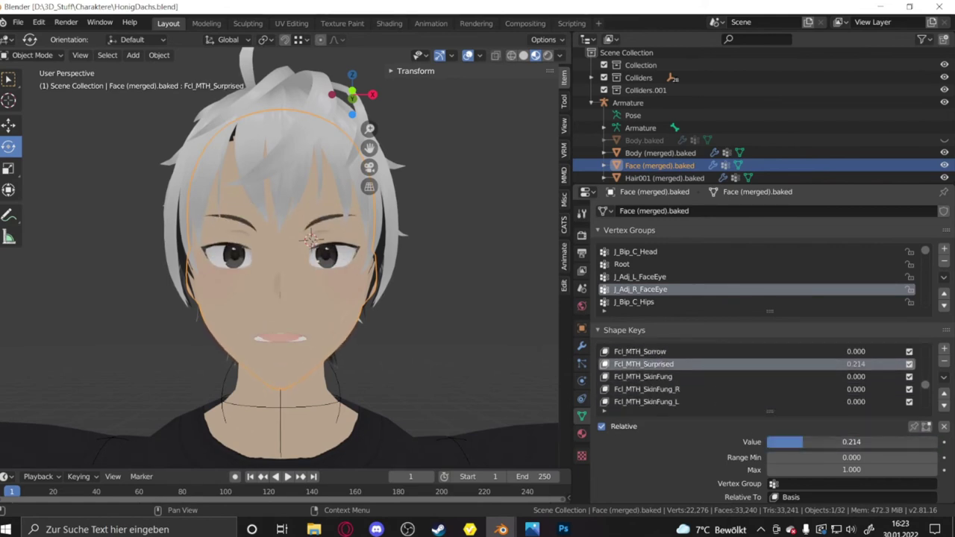
ctrl+scroll(666, 356, down, 3)
ctrl+scroll(666, 356, down, 1)
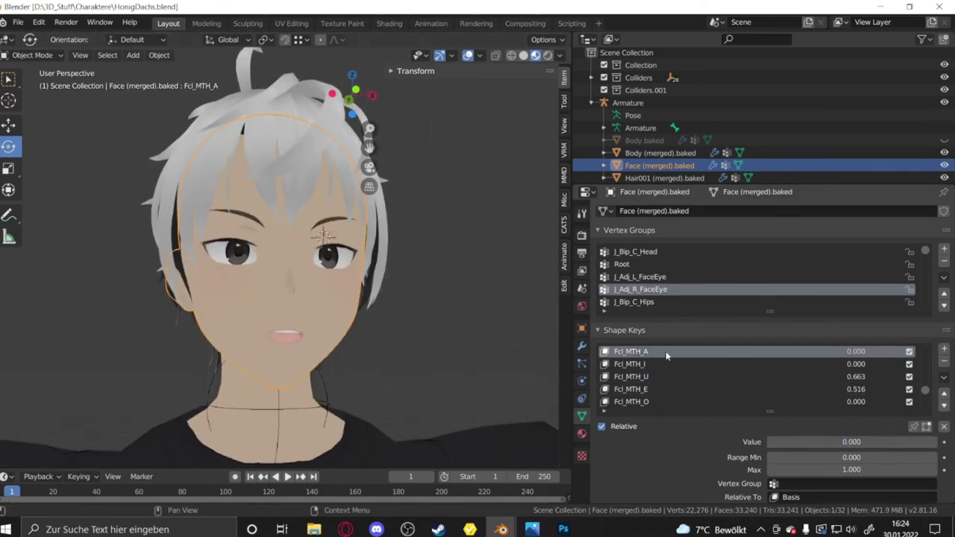
click(943, 361)
click(790, 336)
double_click(629, 402)
text(toungout)
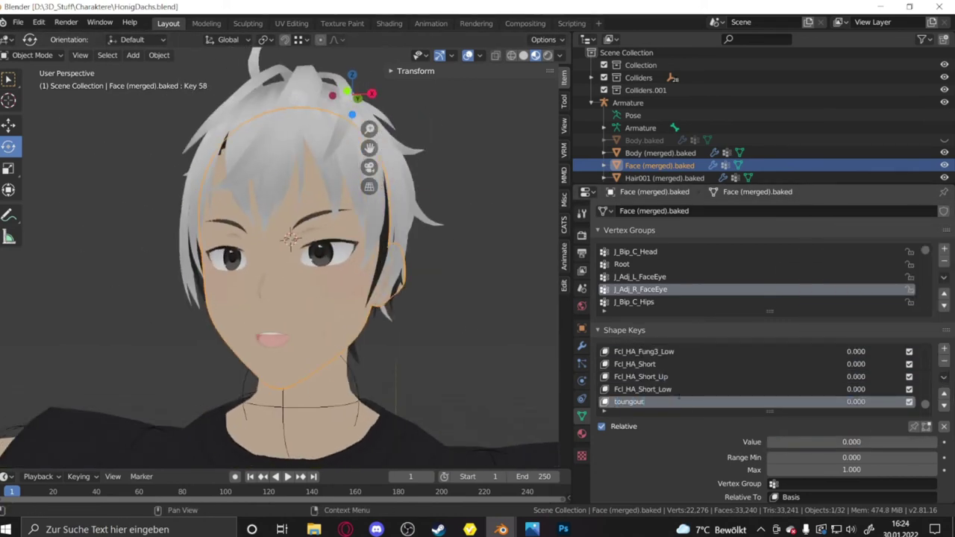
key(Return)
In Edit Mode, move the tongue forward out of the mouth for toungout
key(Tab)
key(g)
key(z)
click(223, 284)
mouse_move(224, 283)
middle_down()
mouse_move(215, 276)
mouse_move(313, 269)
middle_up()
scroll(214, 276, up, 3)
key(shift+space)
key(t)
drag(329, 224, 351, 224)
mouse_move(350, 224)
middle_down()
mouse_move(393, 276)
mouse_move(242, 282)
middle_up()
Slide and rotate the tongue further out, then check it from the front
key(Tab)
scroll(298, 280, down, 3)
scroll(241, 282, up, 4)
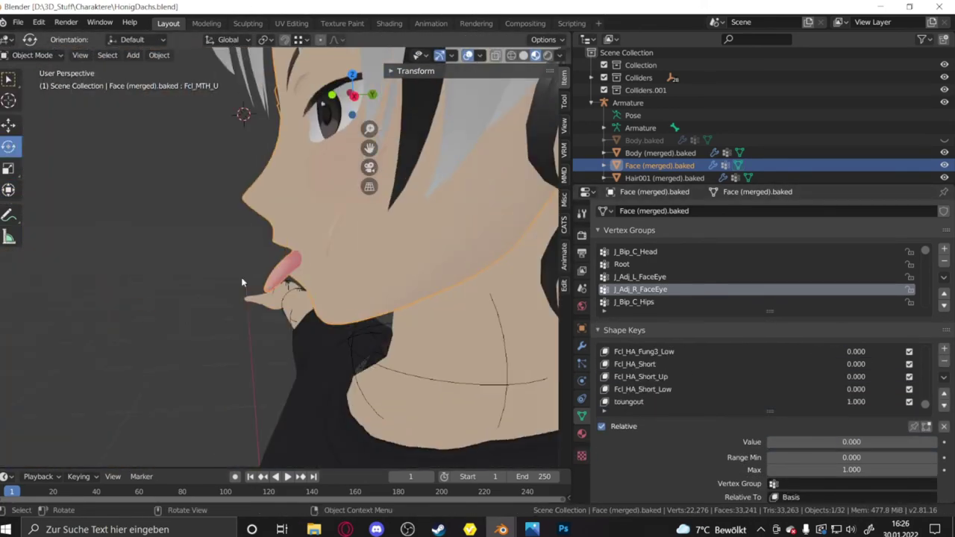
key(Tab)
key(g)
key(y)
middle_drag(277, 341, 145, 206)
key(g)
key(y)
click(283, 344)
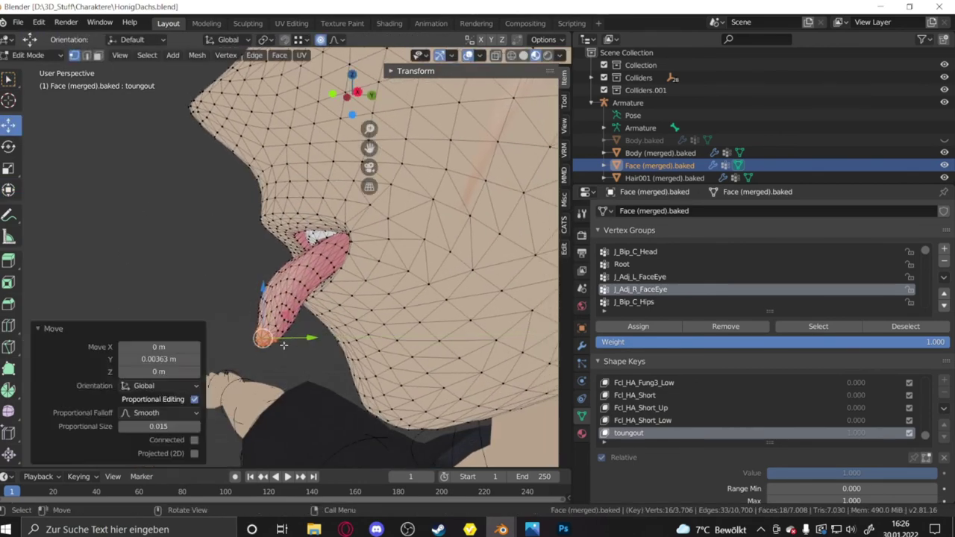
key(r)
click(283, 344)
mouse_move(341, 341)
middle_down()
mouse_move(298, 314)
mouse_move(599, 339)
middle_up()
Reset the preview, add the have smile shape key and inspect the smile around the head
key(Tab)
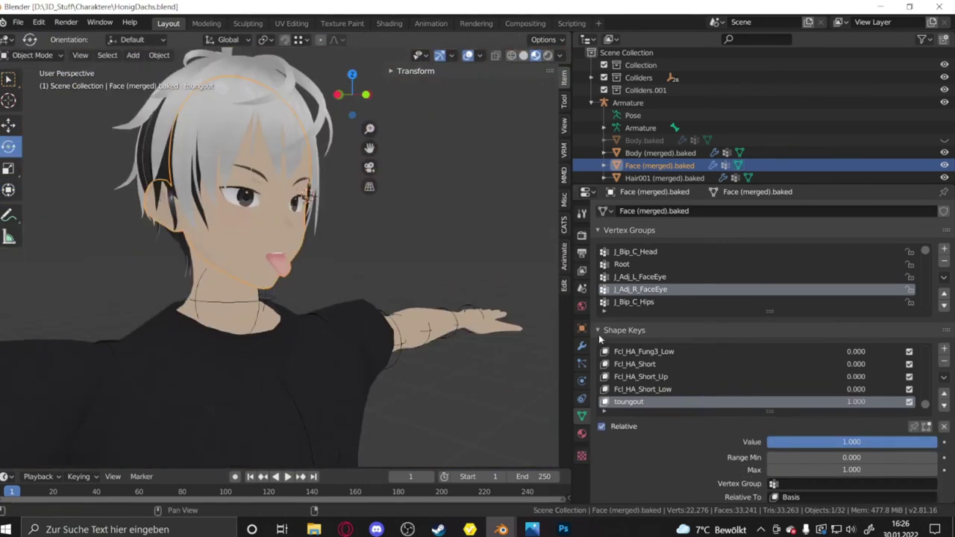
scroll(685, 372, up, 5)
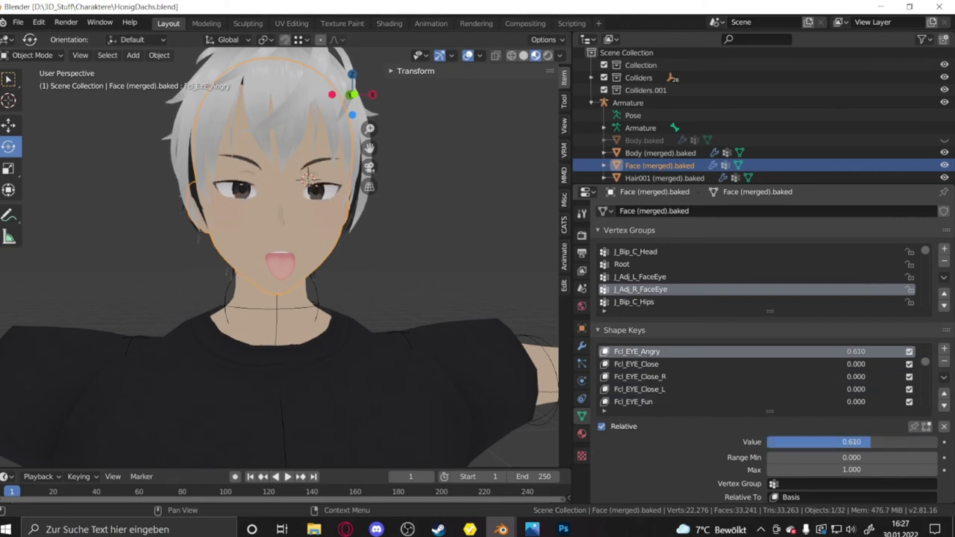
key(ctrl+z)
scroll(713, 369, down, 1)
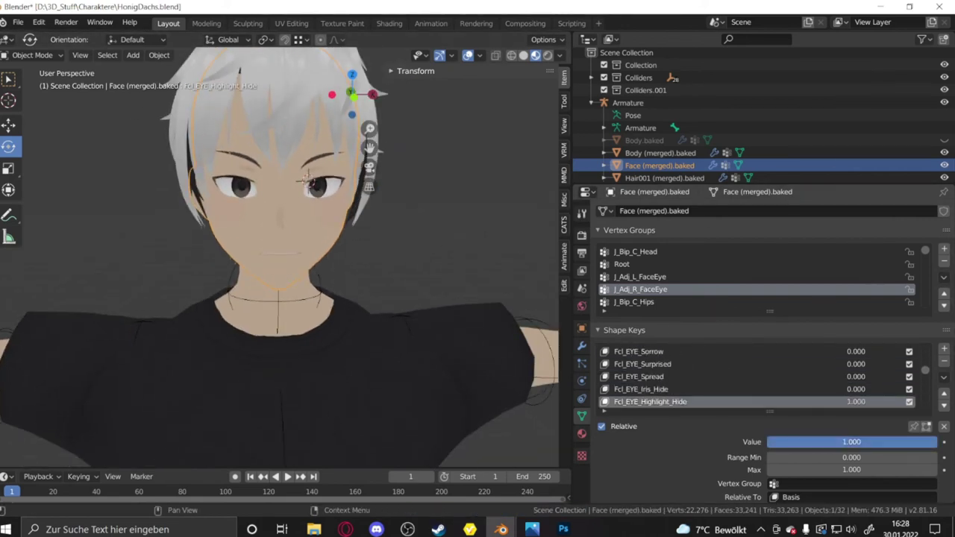
key(ctrl+z)
key(ctrl+z)
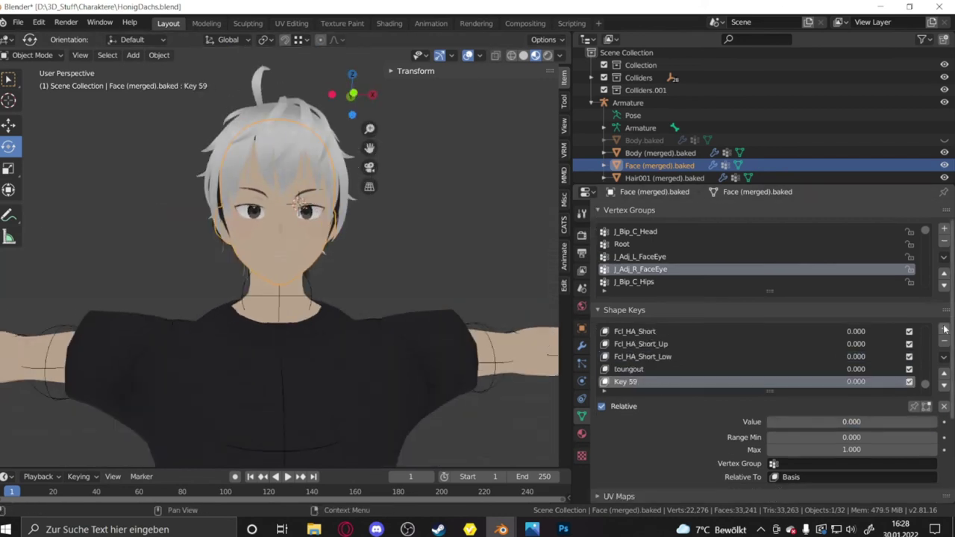
key(ctrl+z)
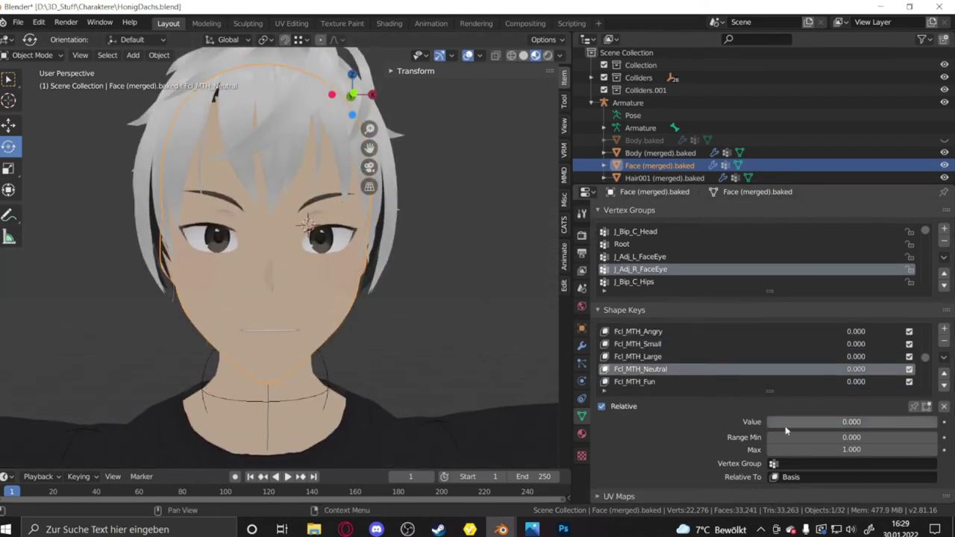
click(855, 344)
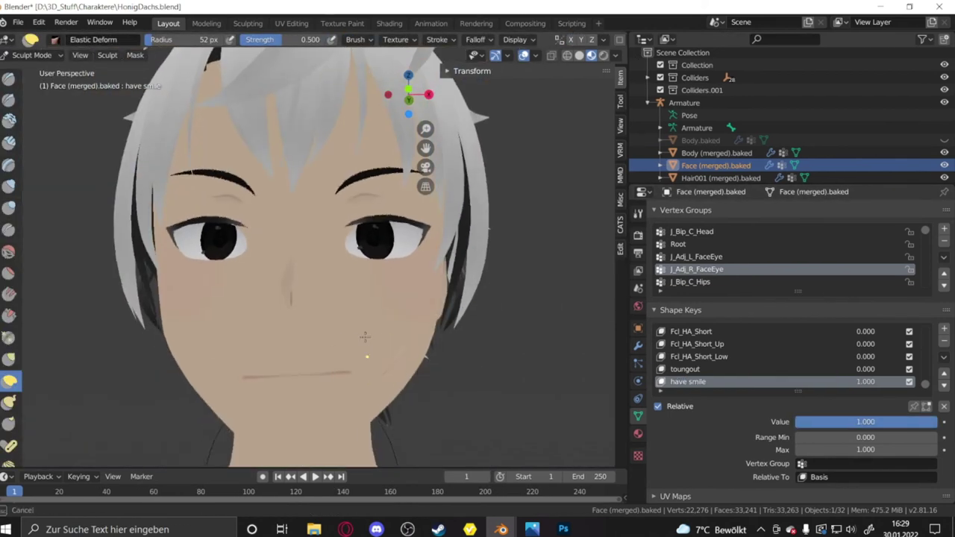
mouse_move(365, 336)
middle_down()
mouse_move(314, 372)
mouse_move(267, 340)
middle_up()
scroll(313, 373, down, 2)
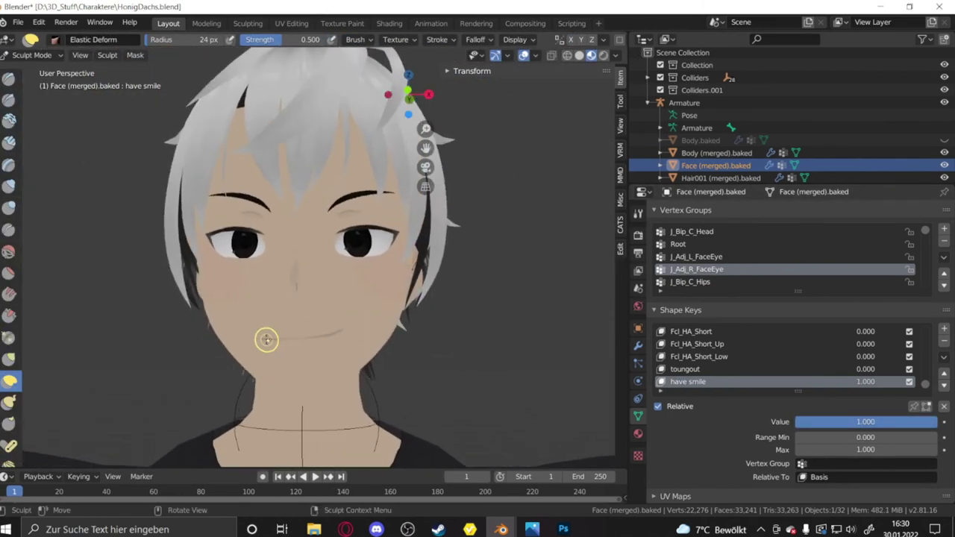
Review the look up/down/left/right keys and add a blank shape key for jell
scroll(443, 322, down, 2)
scroll(435, 283, down, 3)
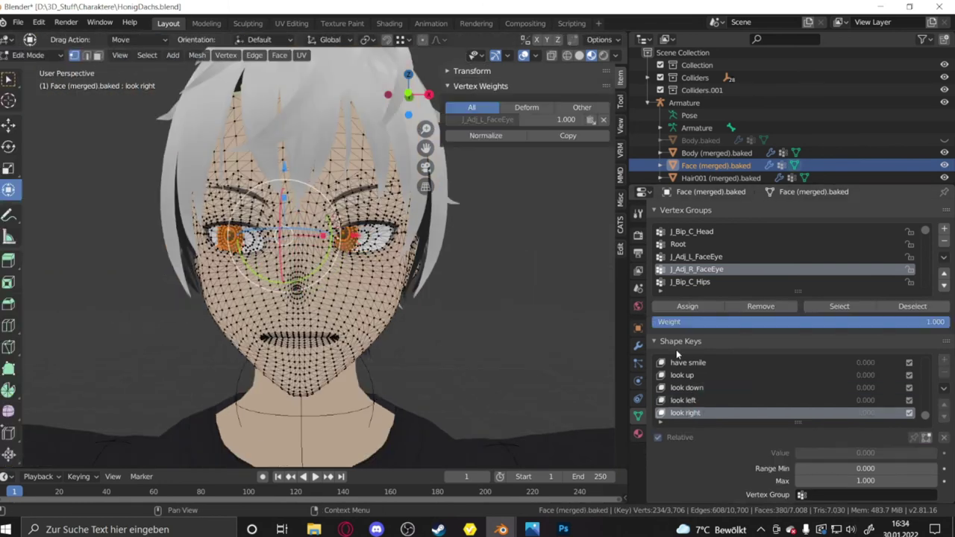
scroll(703, 368, up, 5)
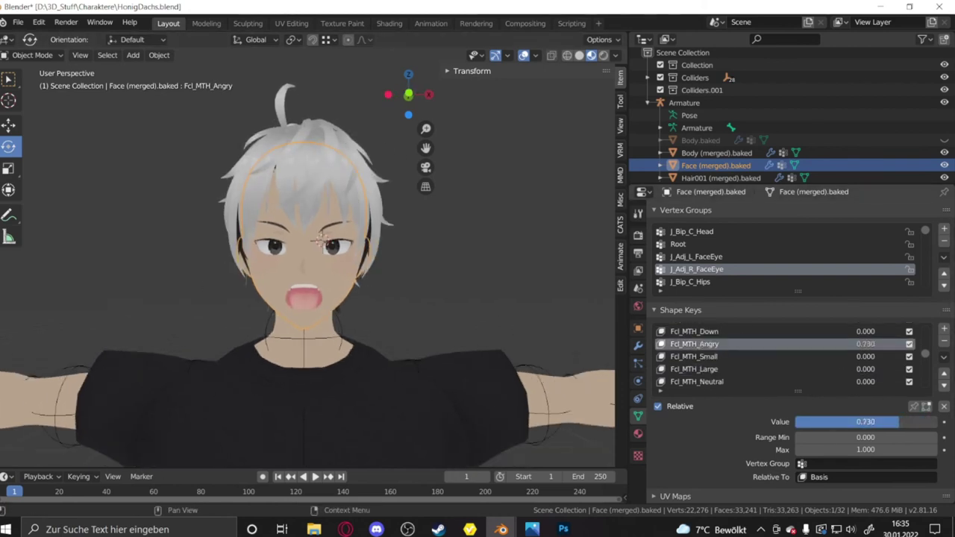
scroll(755, 349, up, 5)
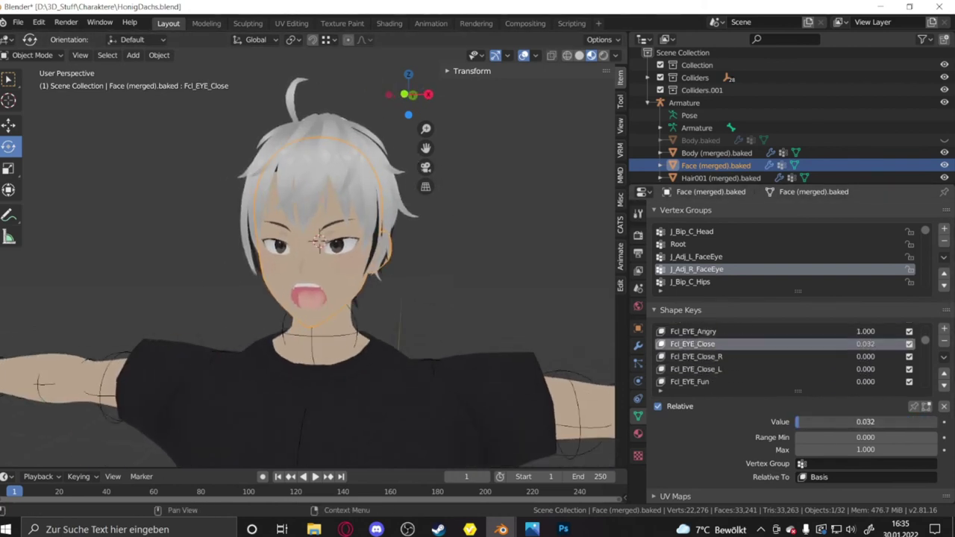
click(944, 356)
click(870, 375)
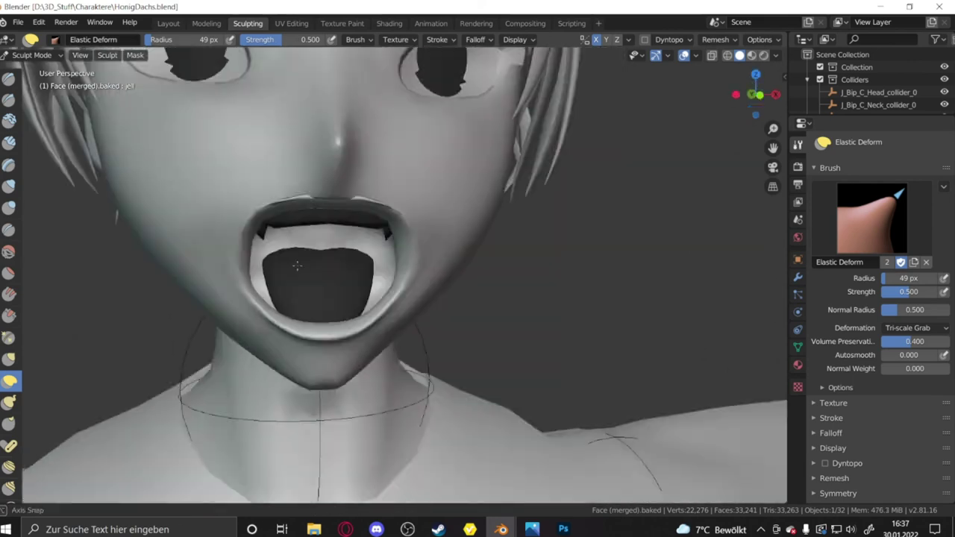
Orbit to a three-quarter view of the mouth and box-select its vertices
middle_drag(296, 266, 354, 179)
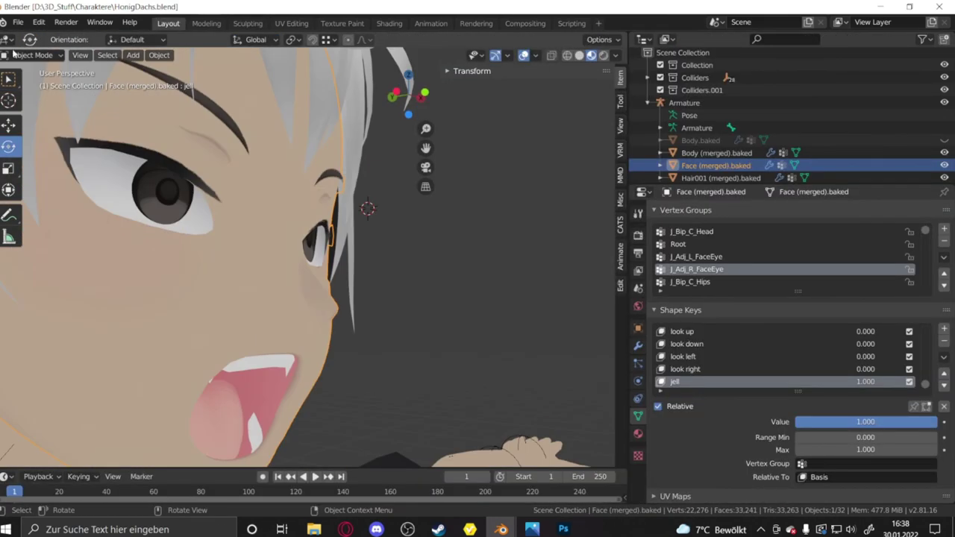
drag(184, 220, 393, 354)
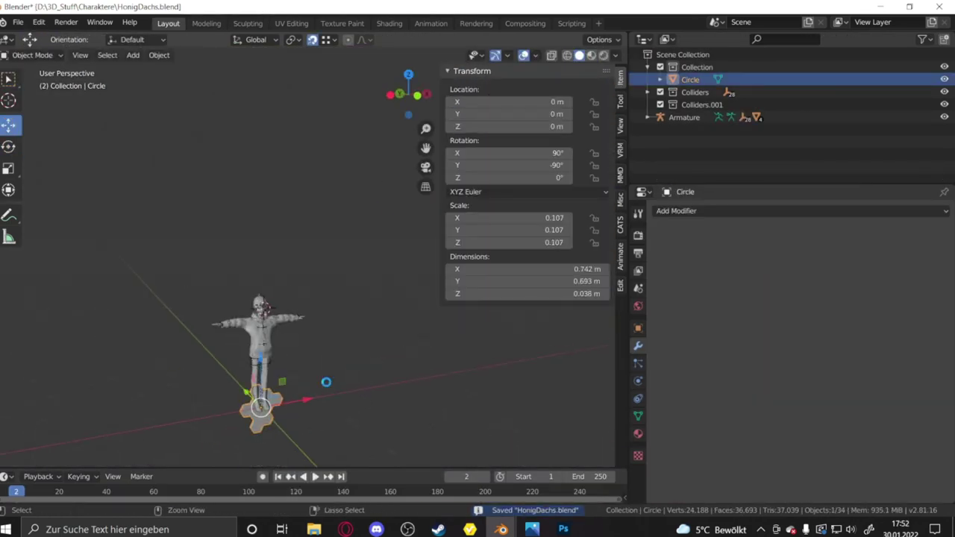
Export the honeycomb as Honig.fbx and return to Object Mode
scroll(789, 212, down, 2)
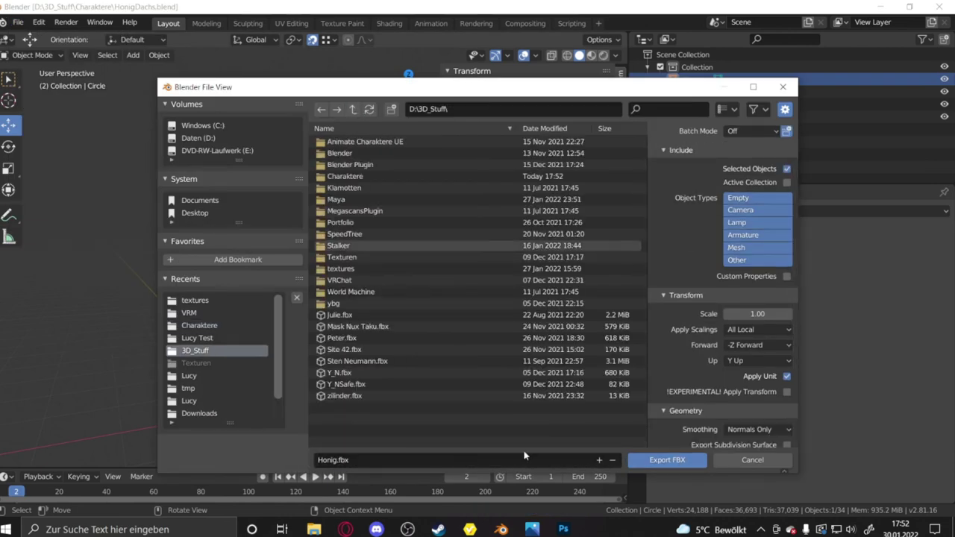
click(667, 459)
scroll(251, 289, up, 3)
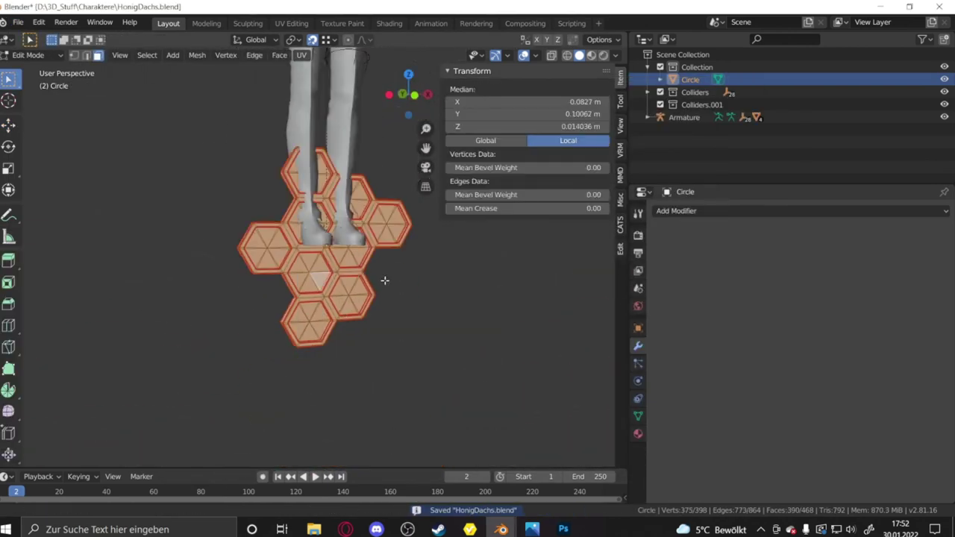
key(Tab)
scroll(246, 335, up, 3)
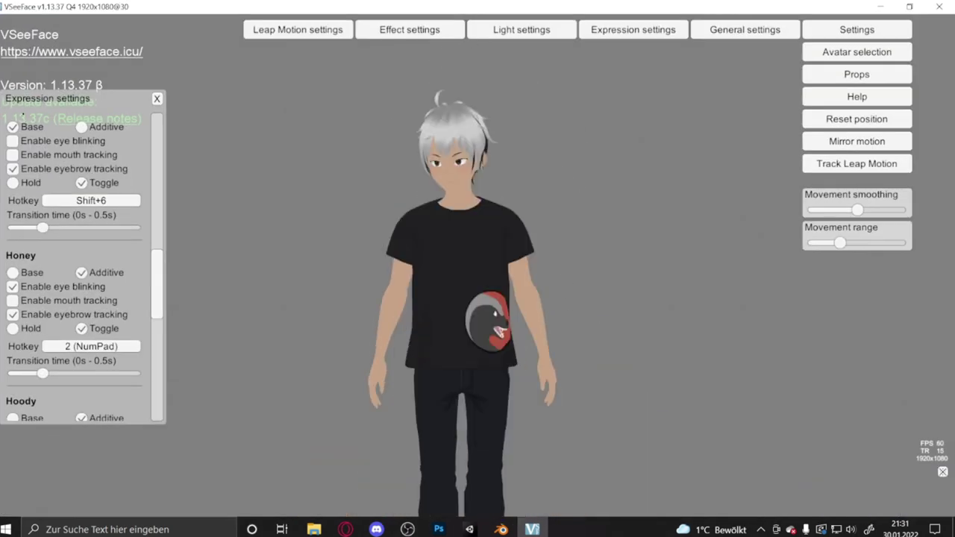
Toggle the hoodie on with NumPad 3 and view the avatar from behind
scroll(582, 298, down, 3)
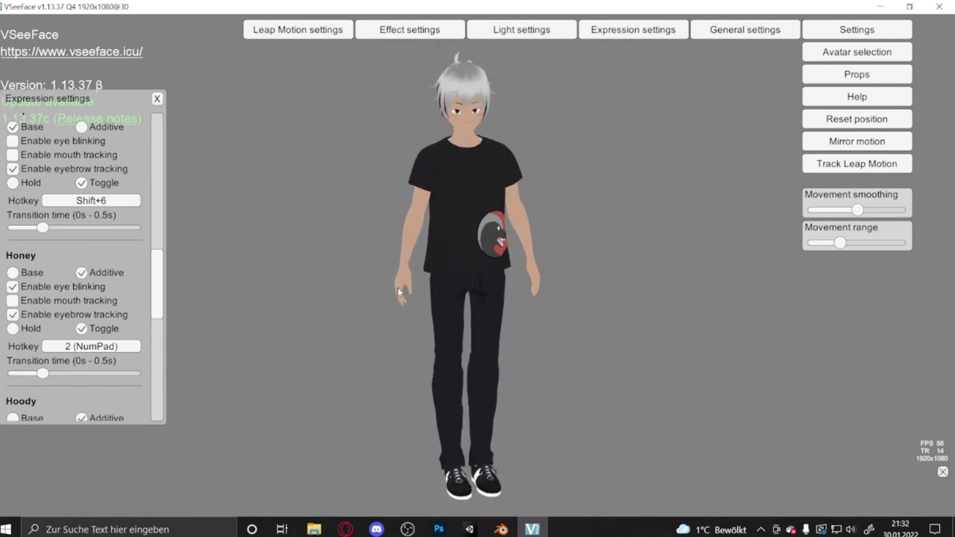
key(KP_3)
mouse_move(398, 287)
mouse_down()
mouse_move(657, 310)
mouse_move(221, 355)
mouse_up()
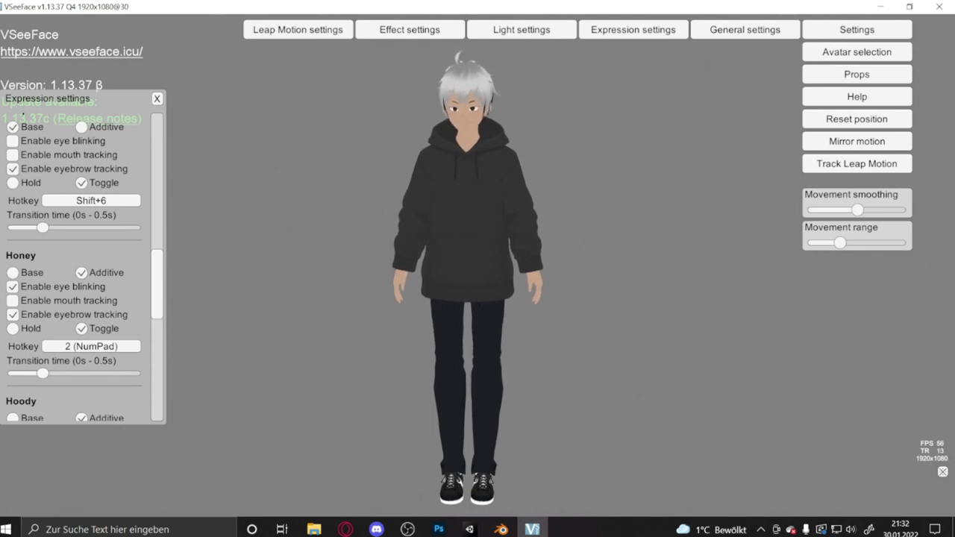
scroll(518, 365, up, 5)
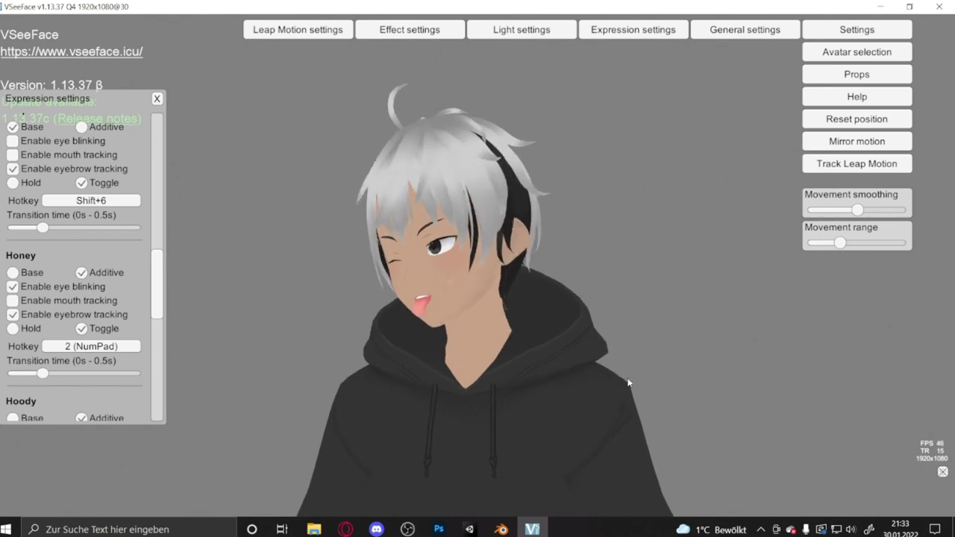
Turn off the wink-and-tongue expression and put the honeycomb in the mouth with NumPad 2
key(shift+6)
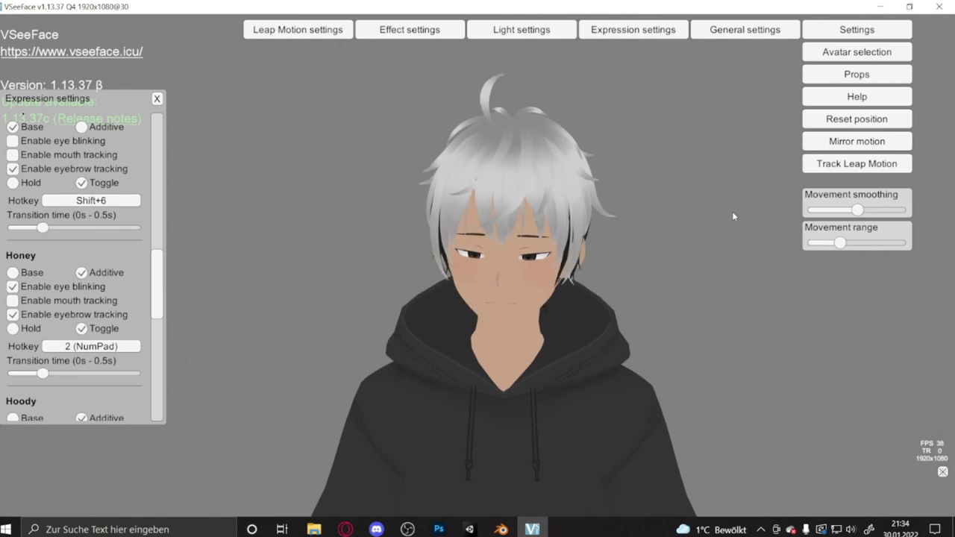
right_drag(733, 216, 553, 244)
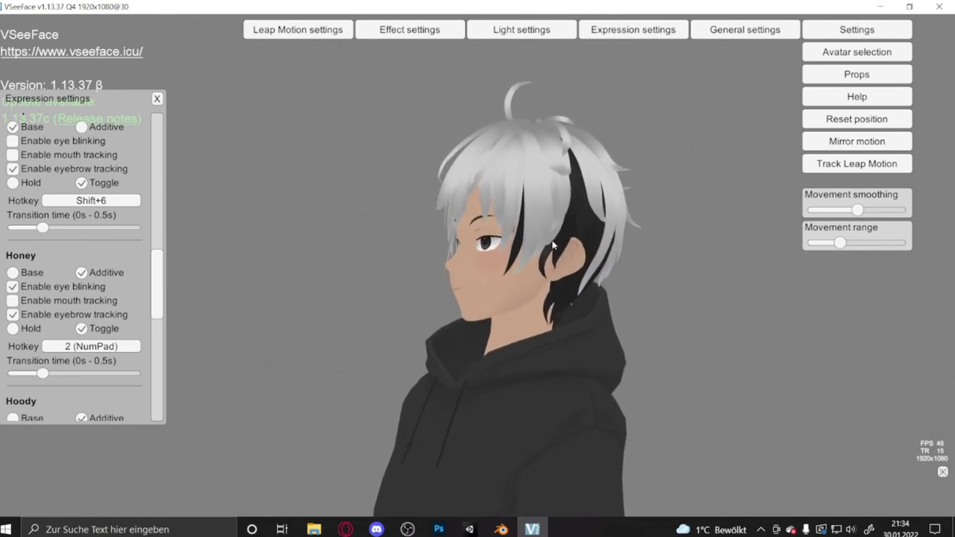
right_drag(714, 356, 858, 359)
key(KP_2)
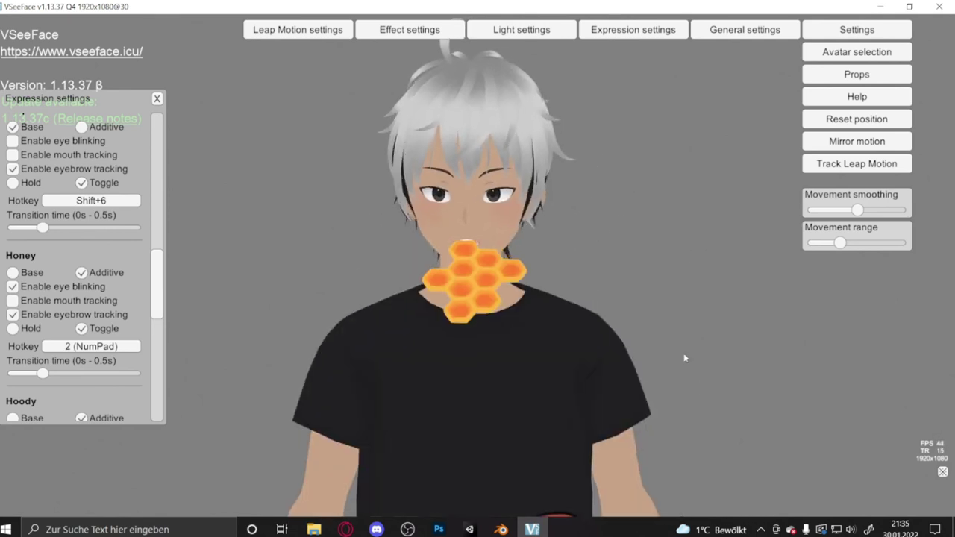
right_drag(642, 328, 783, 360)
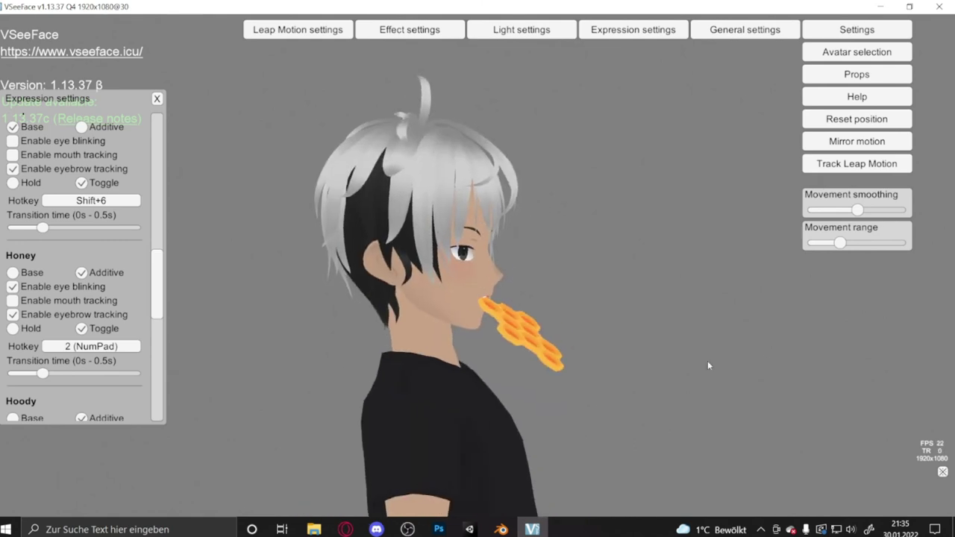
right_drag(710, 363, 634, 358)
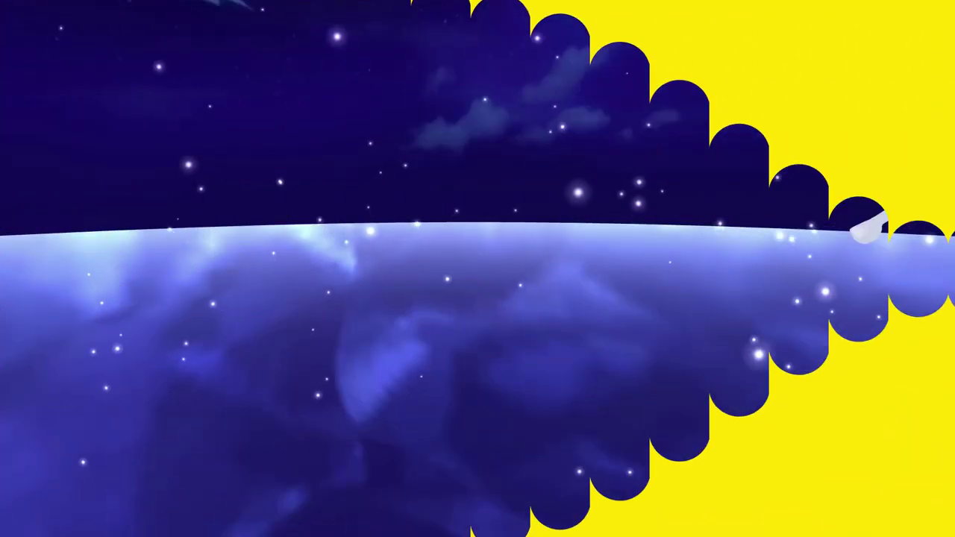